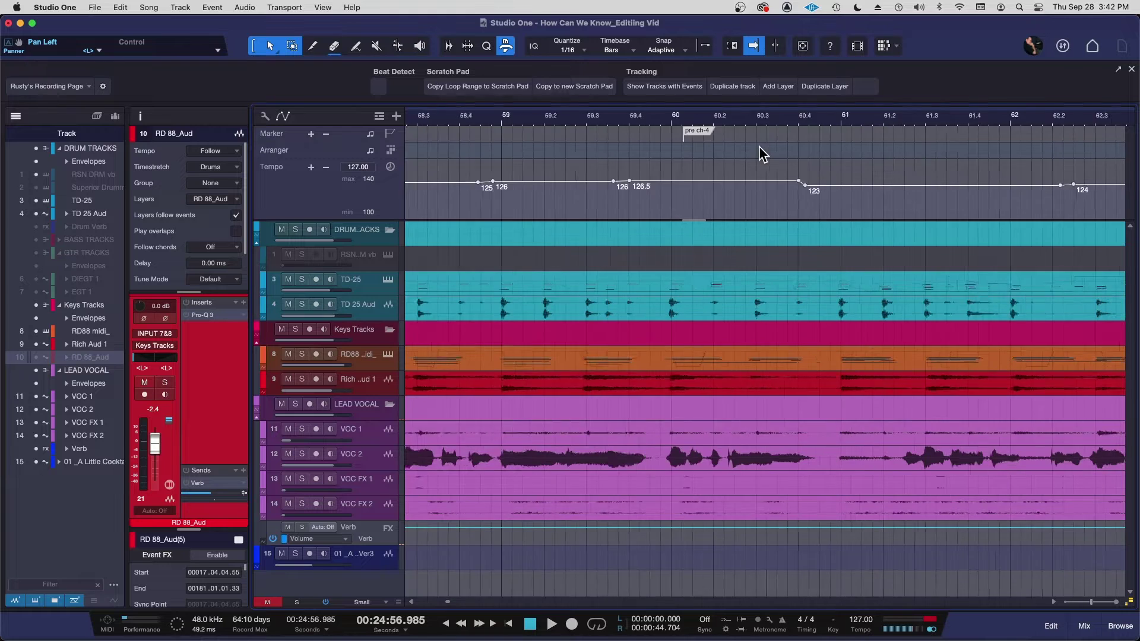
Increase the heights of the TD 25 Aud and Rich Aud 1 tracks to enlarge their waveforms near bar 65
{"action": "scroll", "coordinate": [759, 146], "scroll_direction": "right", "scroll_amount": 3}
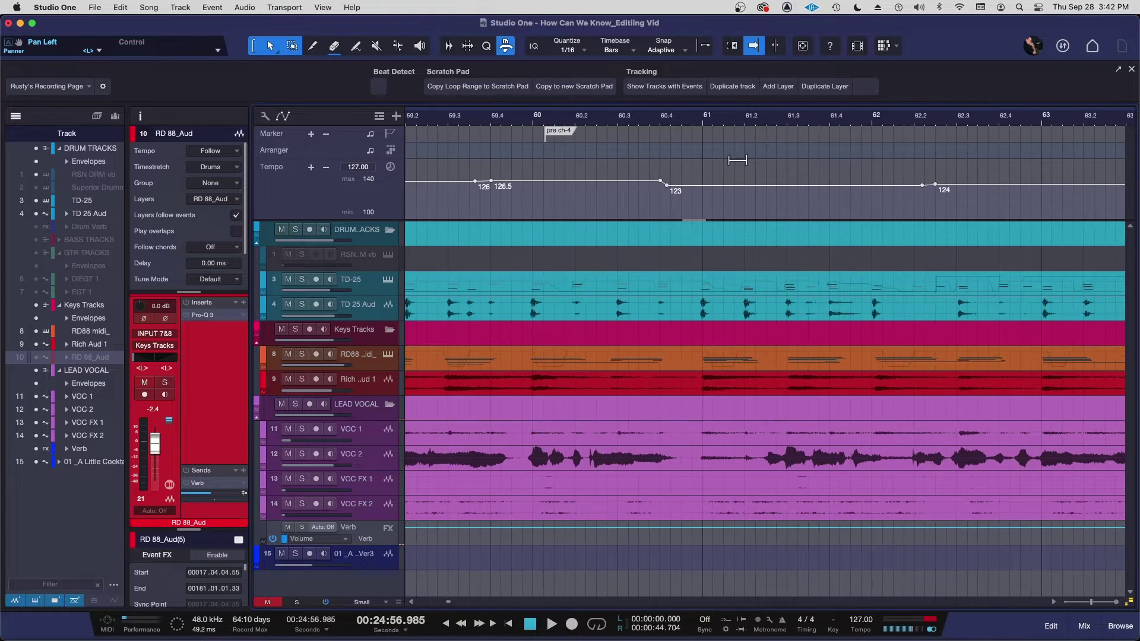
{"action": "scroll", "coordinate": [737, 160], "scroll_direction": "right", "scroll_amount": 3}
{"action": "scroll", "coordinate": [737, 160], "scroll_direction": "right", "scroll_amount": 10}
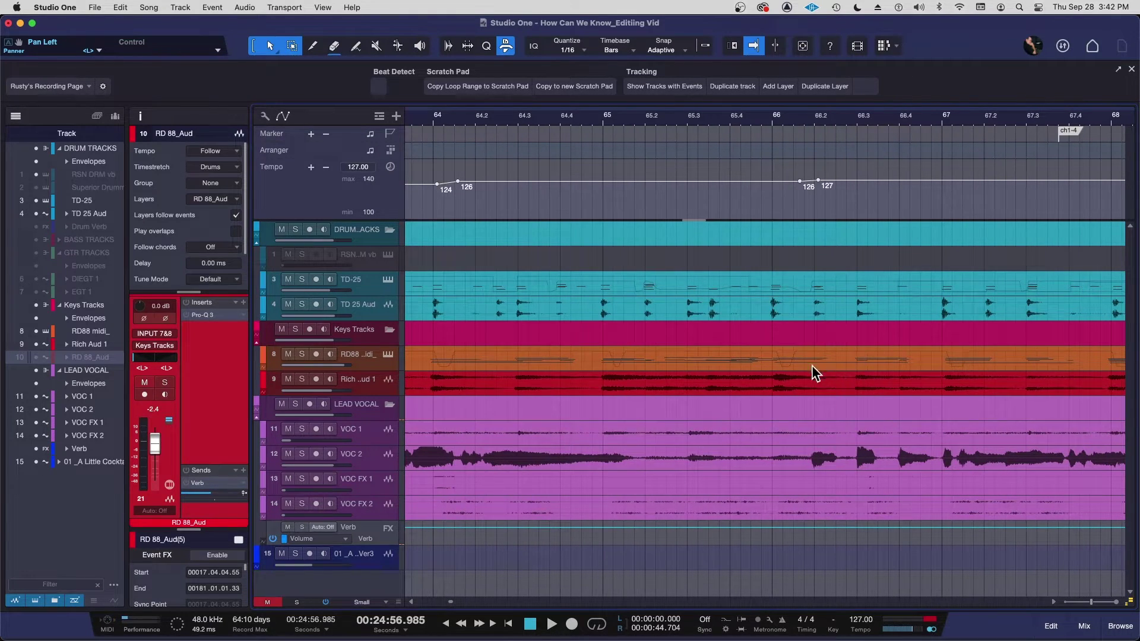
{"action": "left_click_drag", "start_coordinate": [734, 113], "coordinate": [728, 133]}
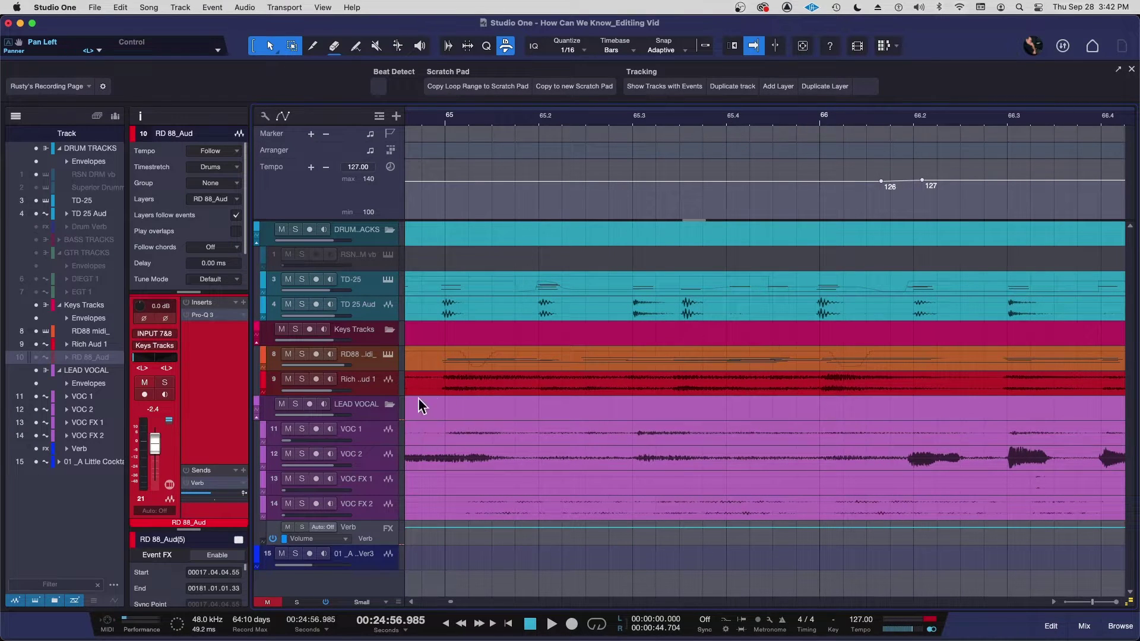
{"action": "left_click_drag", "start_coordinate": [389, 321], "coordinate": [390, 370]}
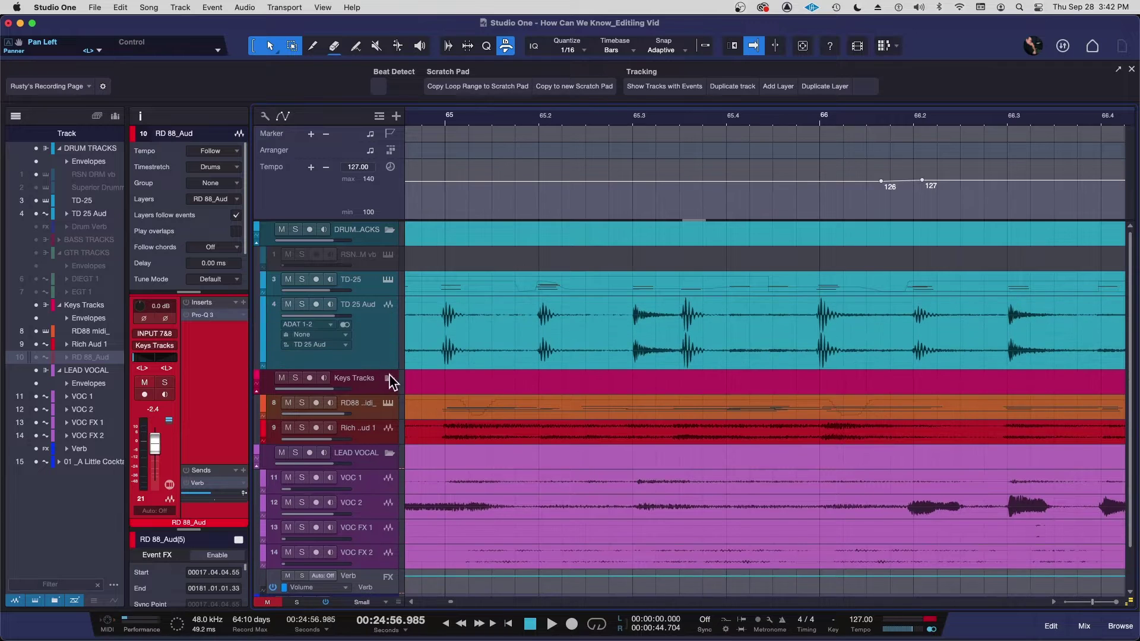
{"action": "left_click_drag", "start_coordinate": [389, 445], "coordinate": [389, 545]}
Examine the tempo changes against the drum and keys waveforms from about bar 68 to bar 76
{"action": "scroll", "coordinate": [667, 410], "scroll_direction": "right", "scroll_amount": 10}
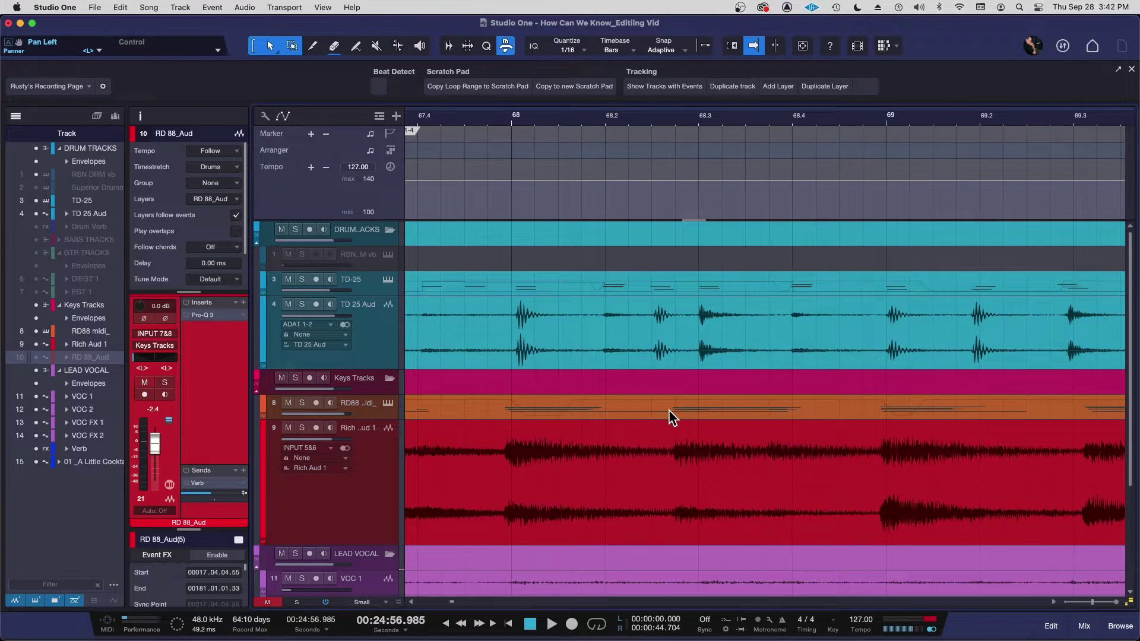
{"action": "key", "text": "w"}
{"action": "scroll", "coordinate": [665, 409], "scroll_direction": "right", "scroll_amount": 10}
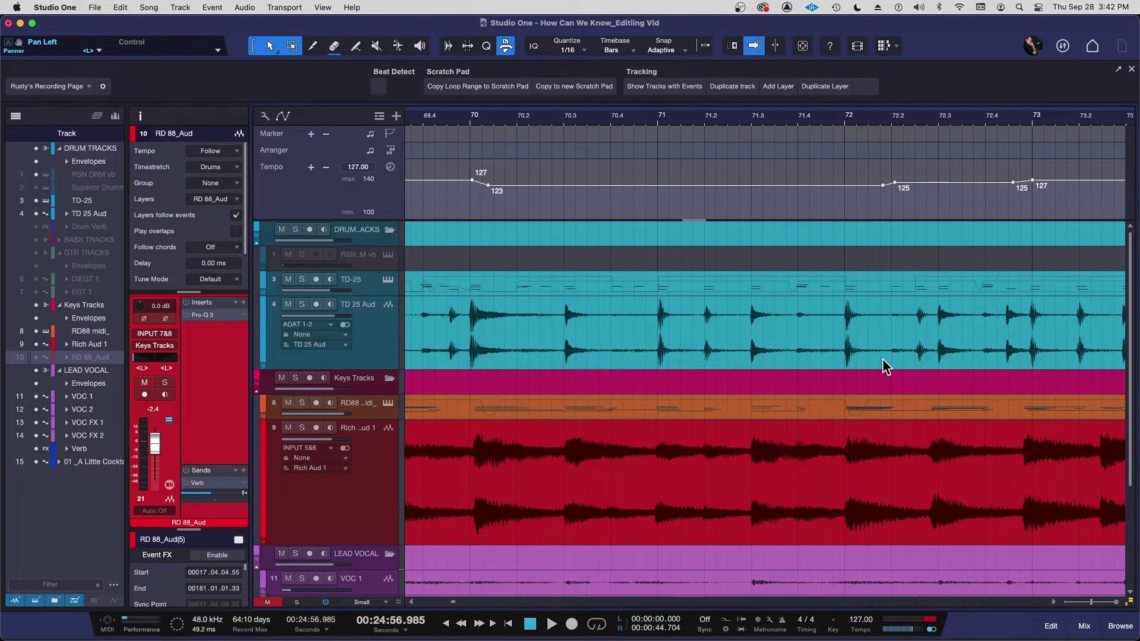
{"action": "scroll", "coordinate": [883, 359], "scroll_direction": "right", "scroll_amount": 3}
{"action": "scroll", "coordinate": [836, 388], "scroll_direction": "right", "scroll_amount": 6}
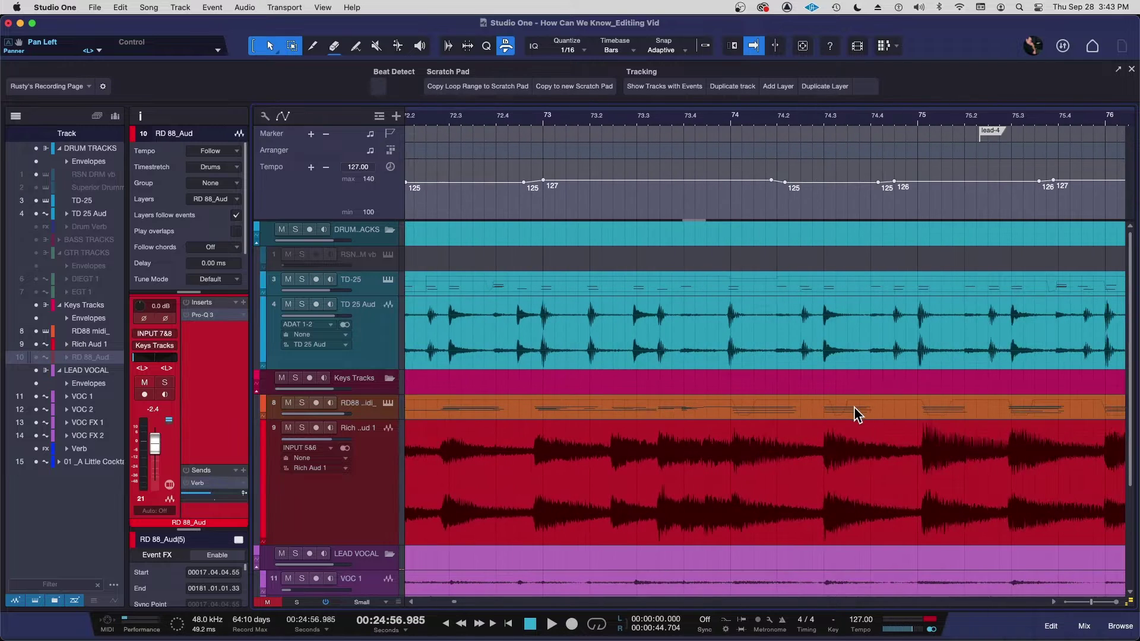
Survey the tempo map of the whole song and examine the tempo changes between bars 612 and 622
{"action": "key", "text": "shift+f"}
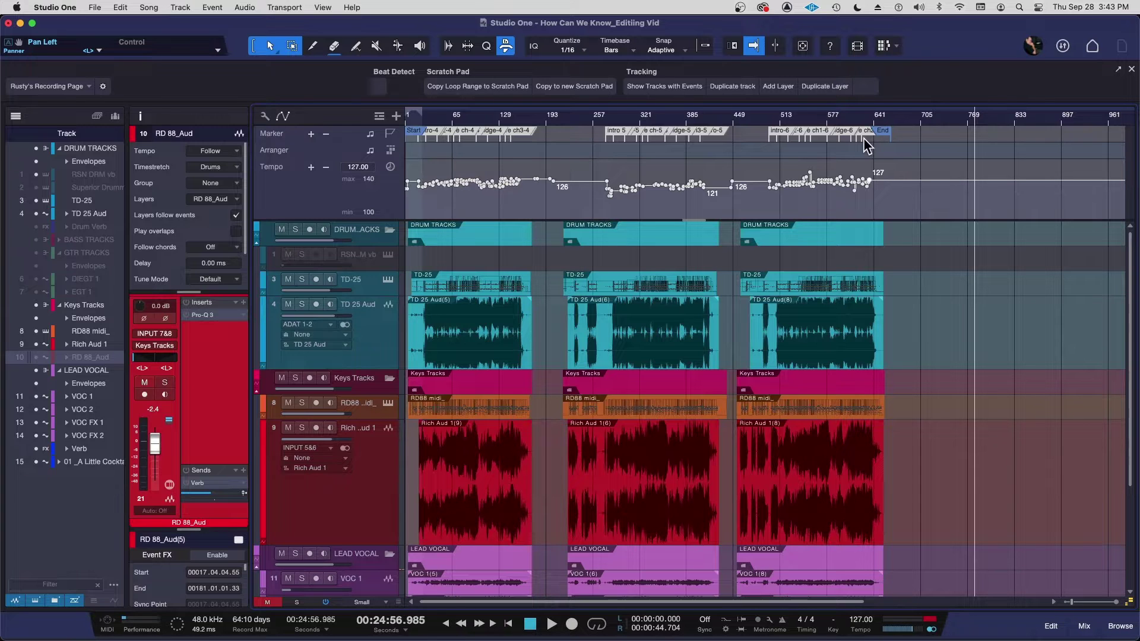
{"action": "left_click_drag", "start_coordinate": [815, 119], "coordinate": [803, 150]}
{"action": "mouse_move", "coordinate": [920, 126]}
{"action": "left_mouse_down"}
{"action": "mouse_move", "coordinate": [881, 204]}
{"action": "mouse_move", "coordinate": [901, 201]}
{"action": "left_mouse_up"}
{"action": "left_click_drag", "start_coordinate": [914, 126], "coordinate": [859, 147]}
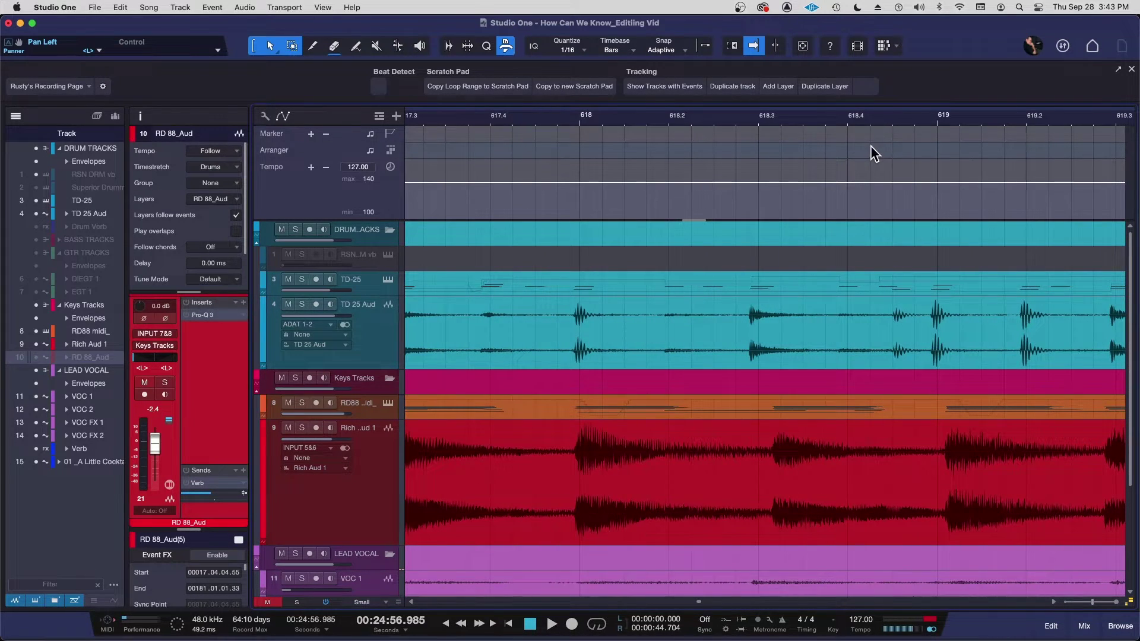
{"action": "scroll", "coordinate": [839, 199], "scroll_direction": "left", "scroll_amount": 10}
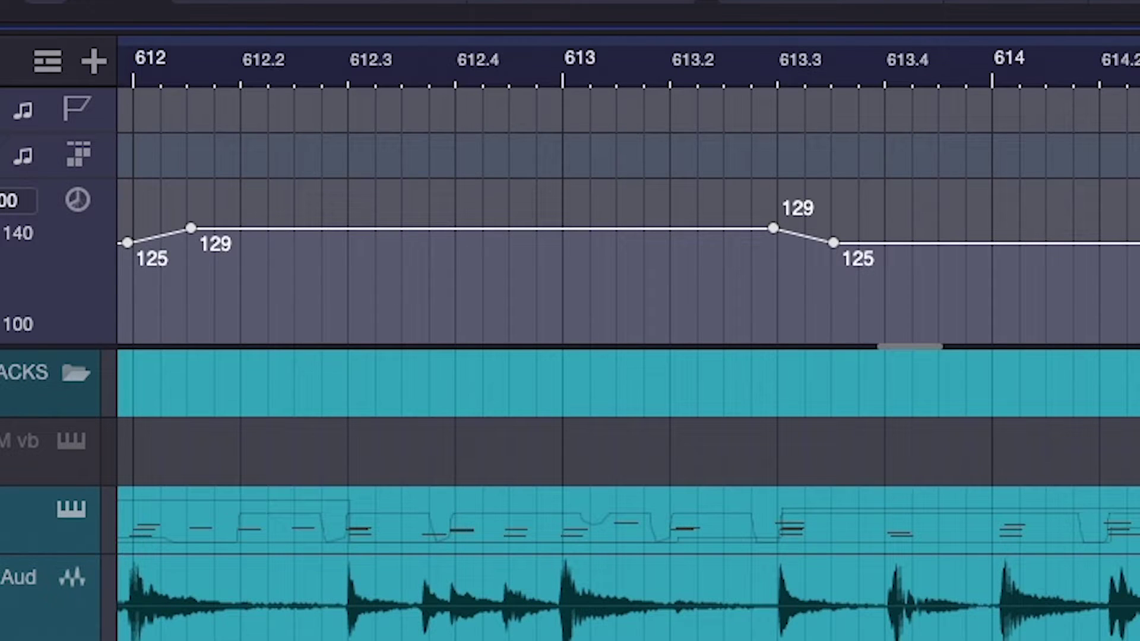
{"action": "scroll", "coordinate": [629, 344], "scroll_direction": "right", "scroll_amount": 10}
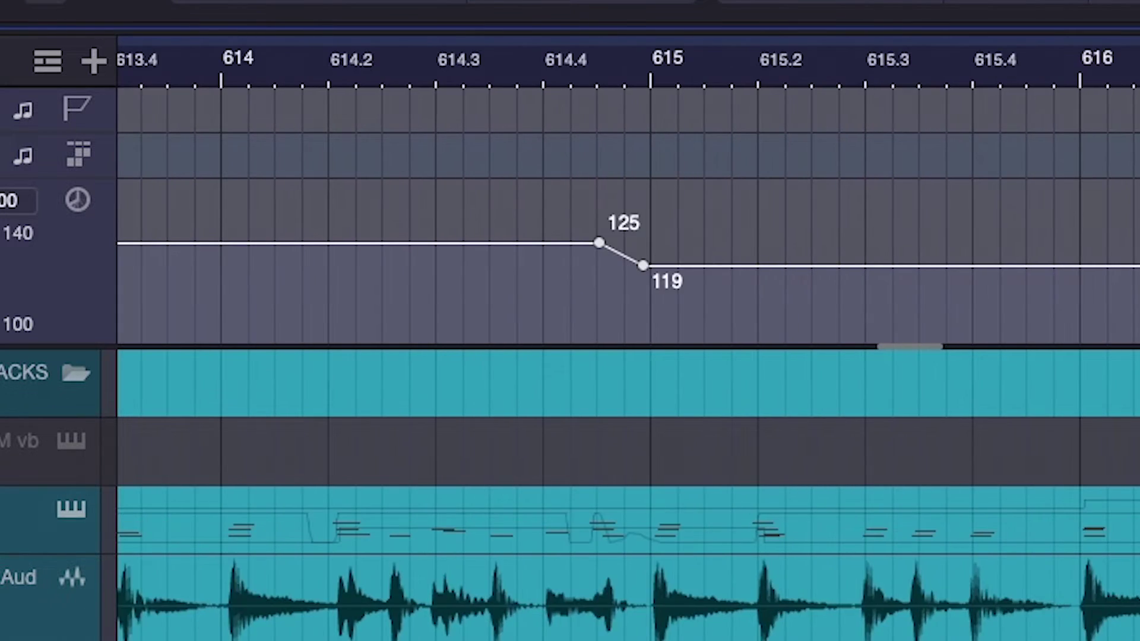
{"action": "scroll", "coordinate": [629, 344], "scroll_direction": "right", "scroll_amount": 4}
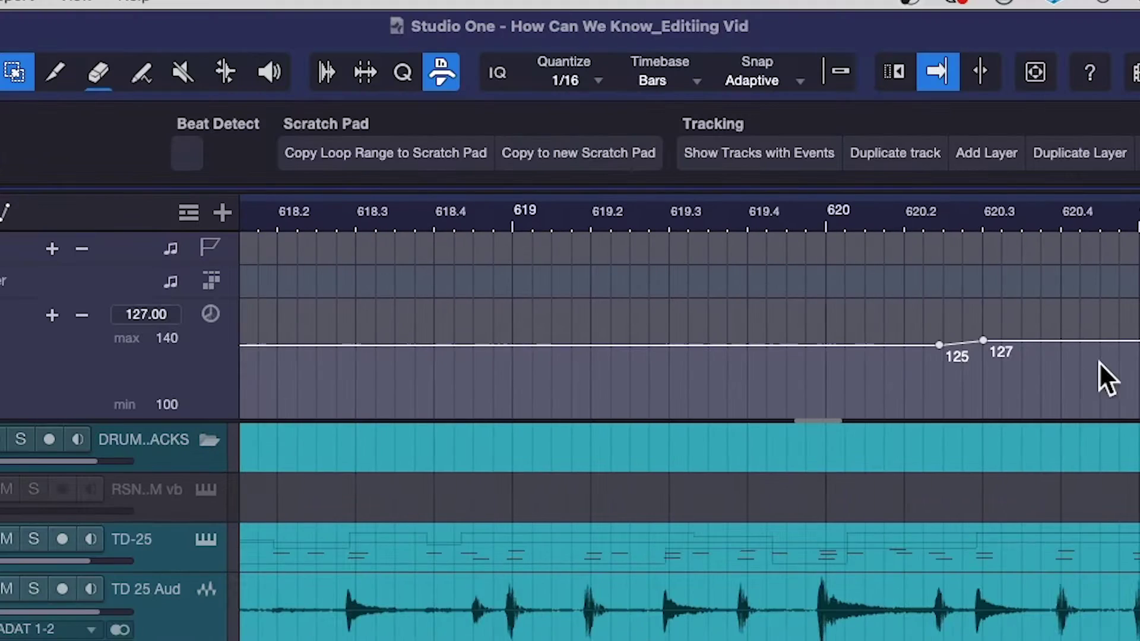
{"action": "scroll", "coordinate": [1061, 362], "scroll_direction": "right", "scroll_amount": 10}
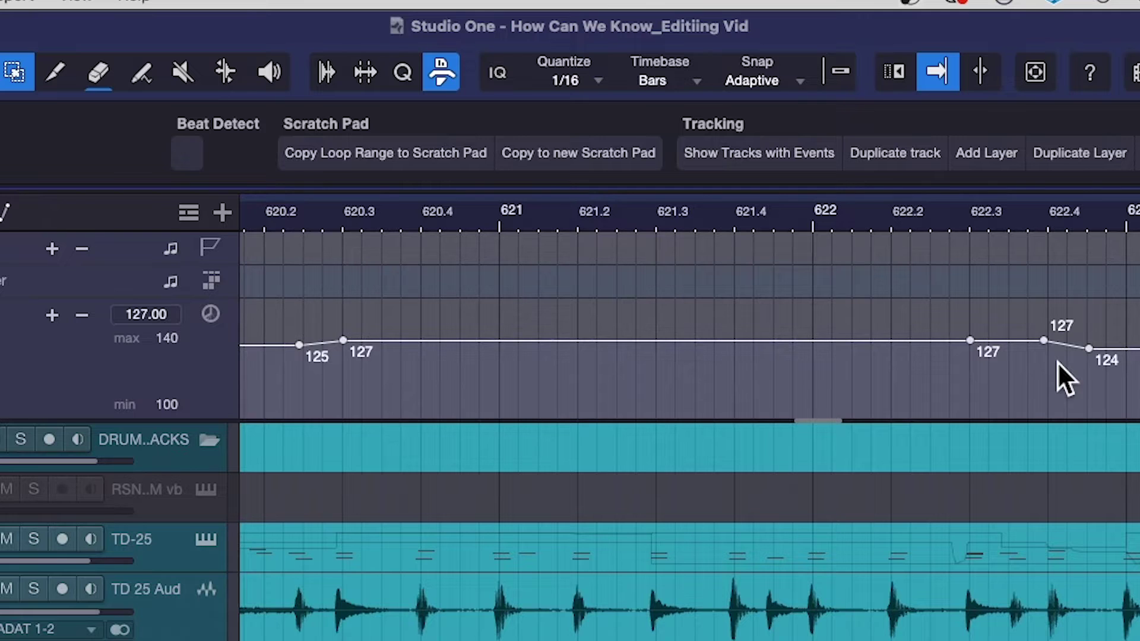
{"action": "scroll", "coordinate": [1058, 363], "scroll_direction": "left", "scroll_amount": 8}
Play the passage around the lead-6 marker near bar 555 and inspect its tempo changes
{"action": "left_click", "coordinate": [512, 222]}
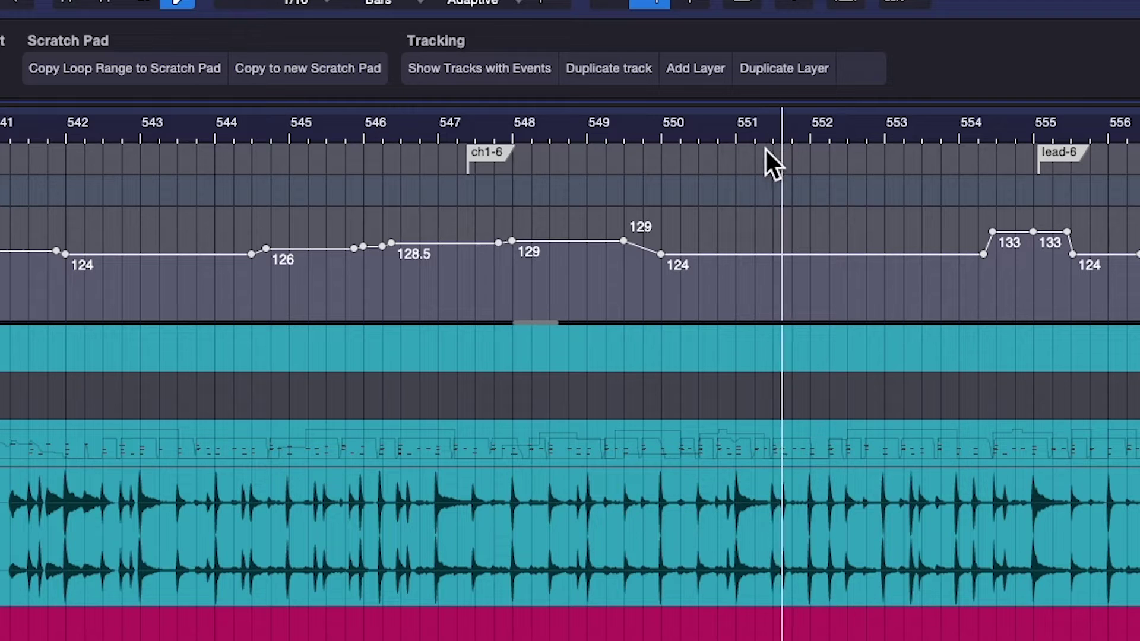
{"action": "key", "text": "e"}
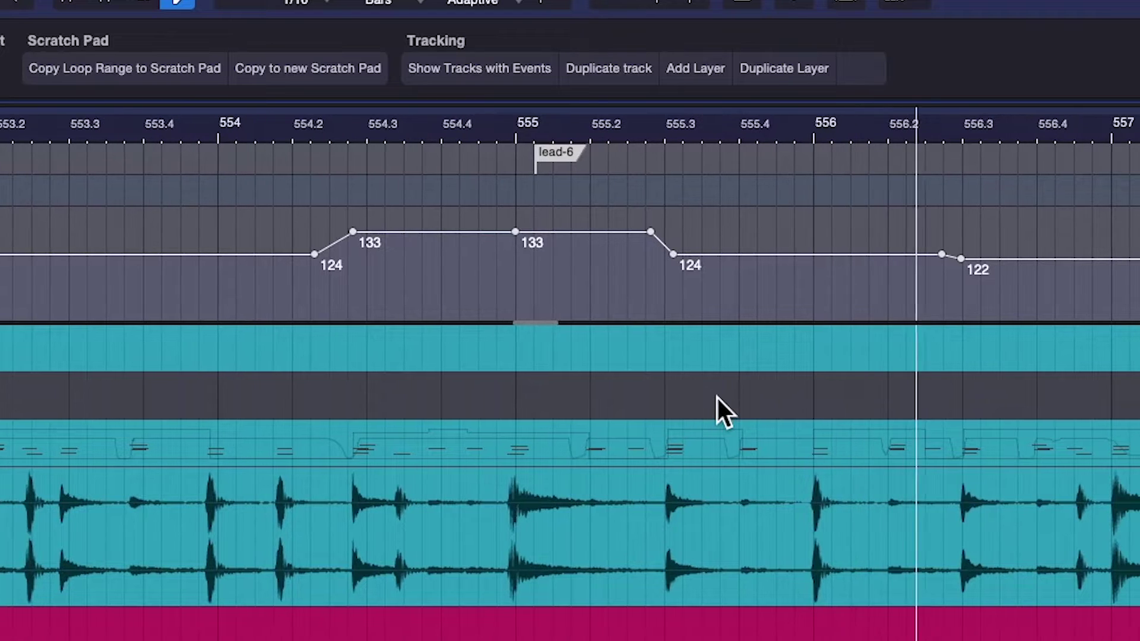
{"action": "key", "text": "space"}
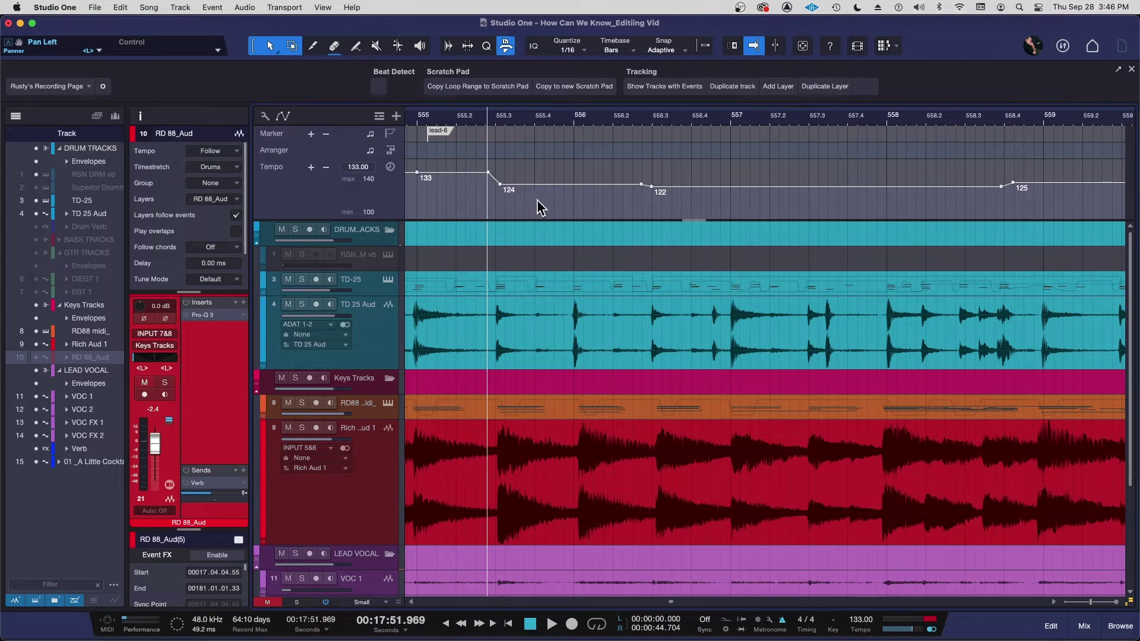
{"action": "scroll", "coordinate": [537, 207], "scroll_direction": "left", "scroll_amount": 3}
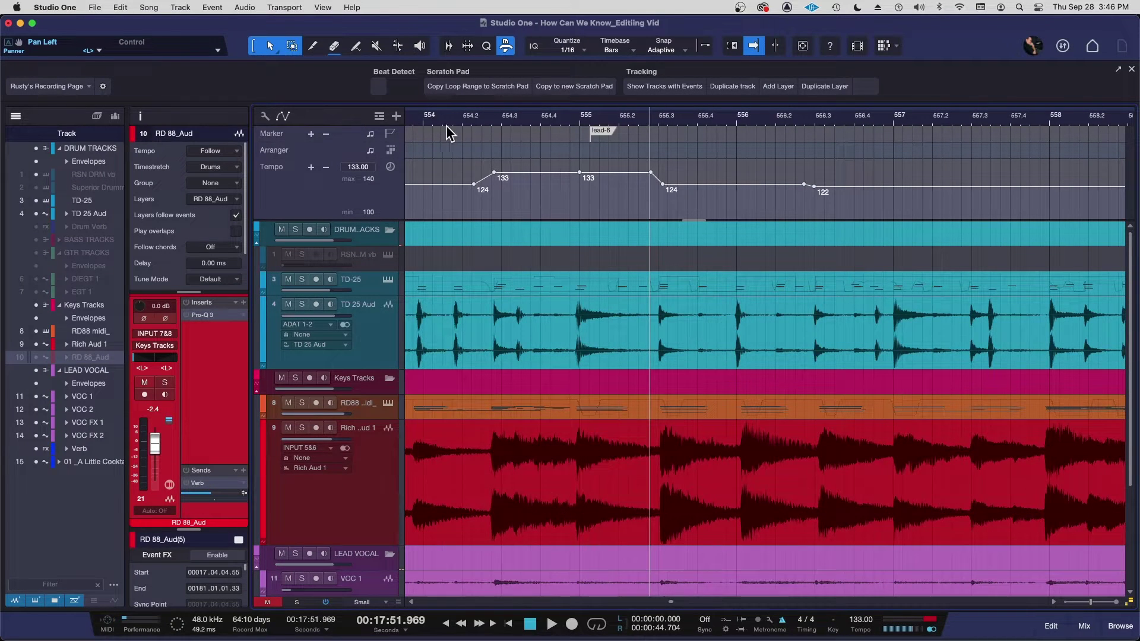
{"action": "left_click", "coordinate": [420, 128]}
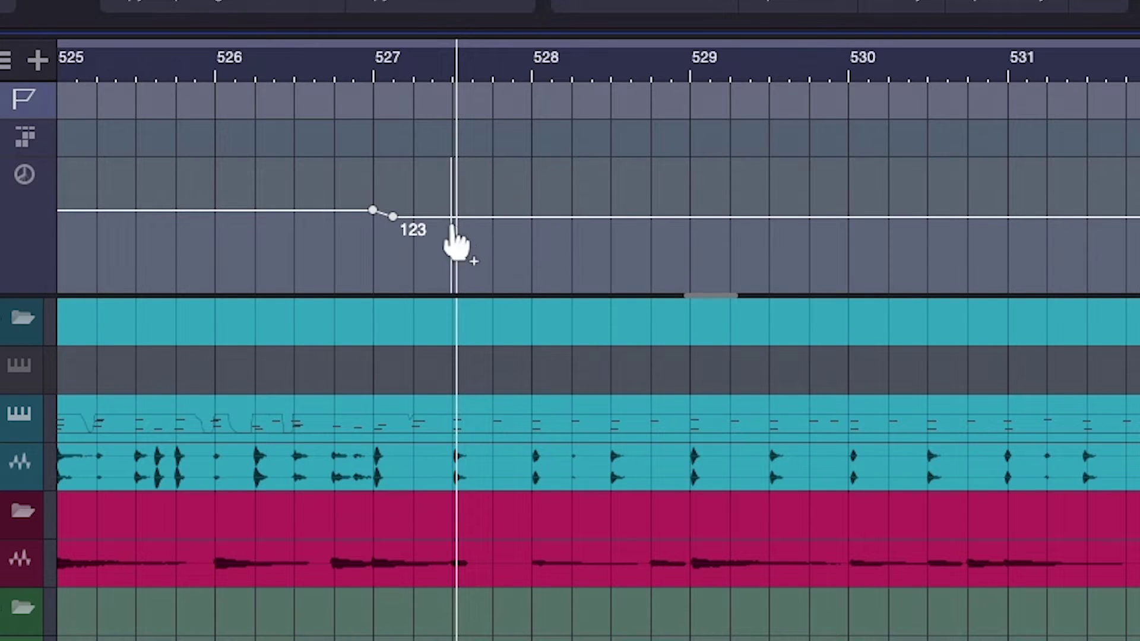
Add tempo points at about bar 527 beat 3 and bar 529 beat 4, and raise the tempo between them to 138
{"action": "left_click", "coordinate": [457, 220]}
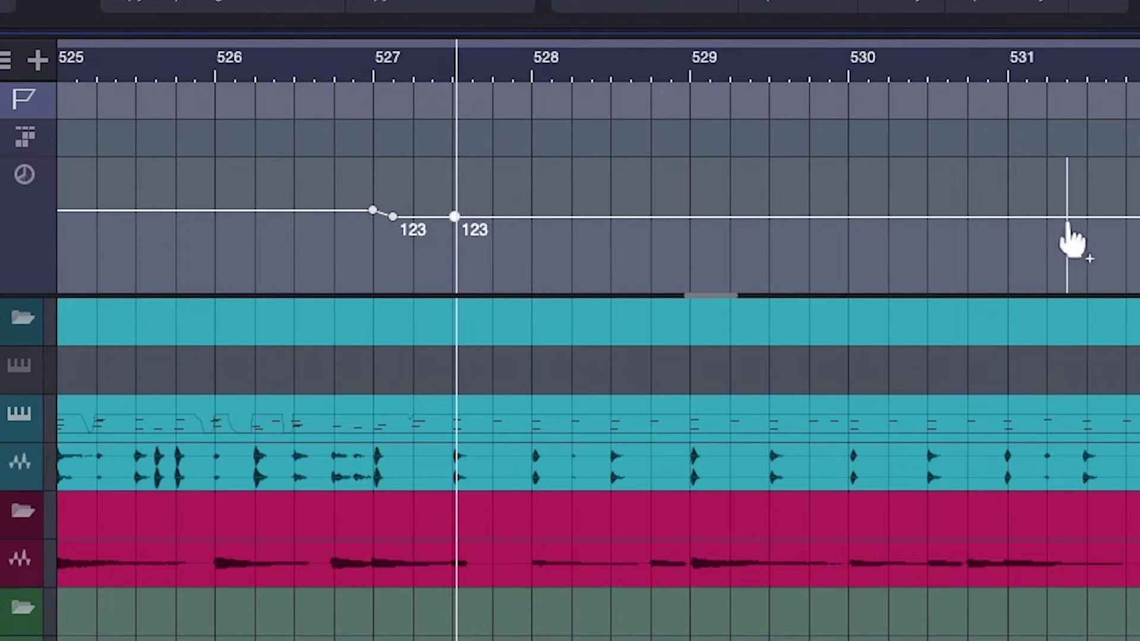
{"action": "left_click", "coordinate": [808, 219]}
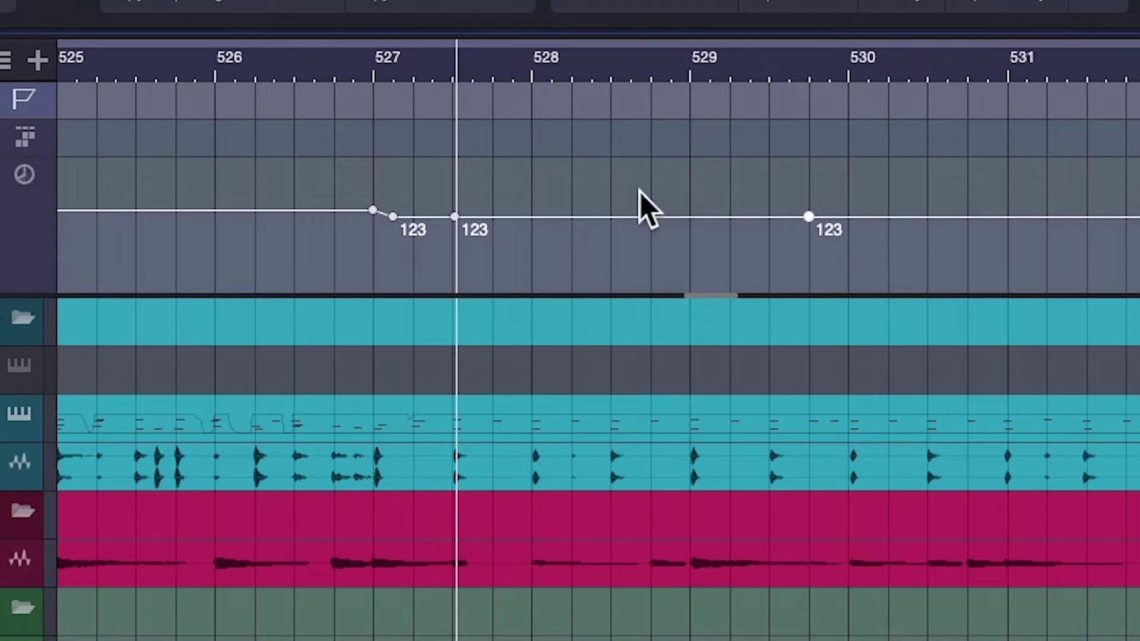
{"action": "left_click_drag", "start_coordinate": [608, 160], "coordinate": [618, 117]}
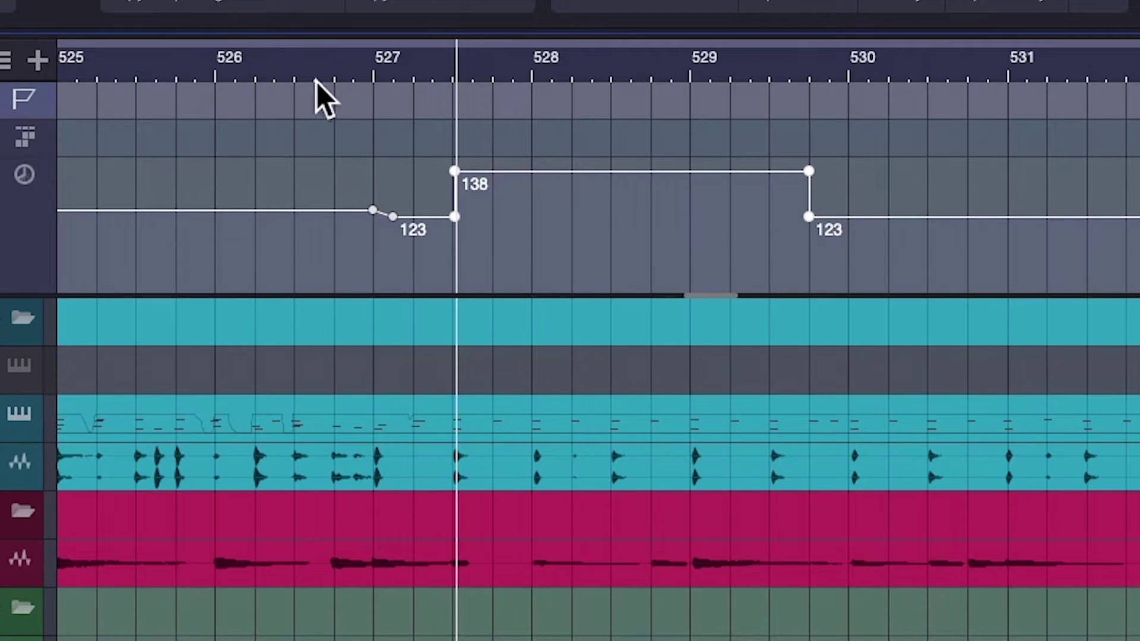
Play the song from about bar 525 through the raised tempo section
{"action": "left_click", "coordinate": [233, 72]}
{"action": "left_click", "coordinate": [124, 73]}
{"action": "key", "text": "space"}
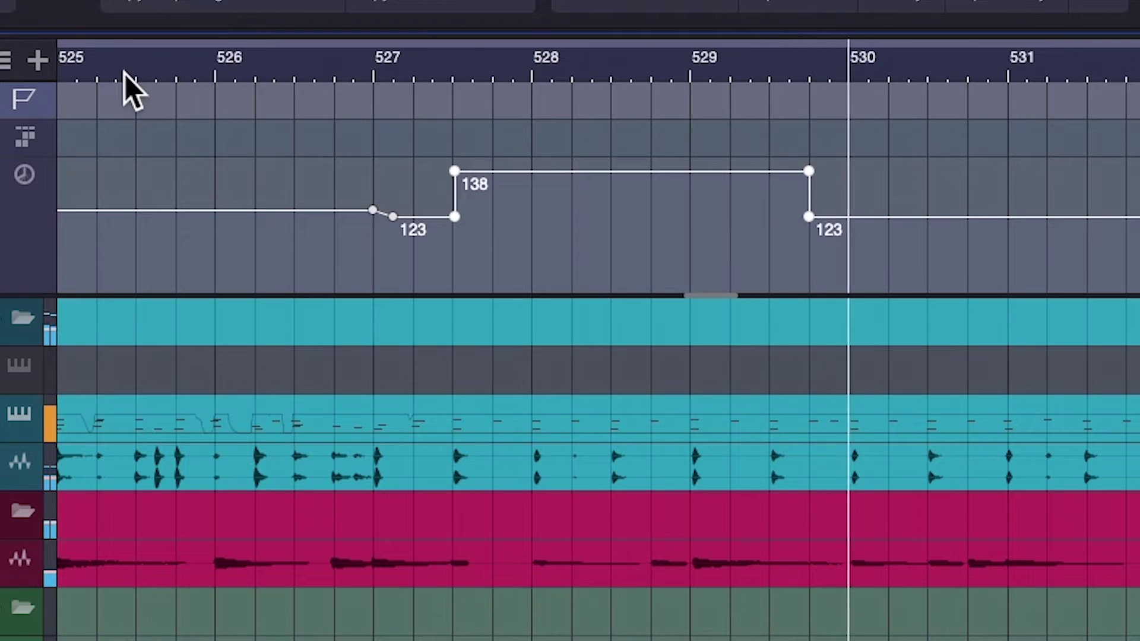
{"action": "left_click", "coordinate": [125, 74]}
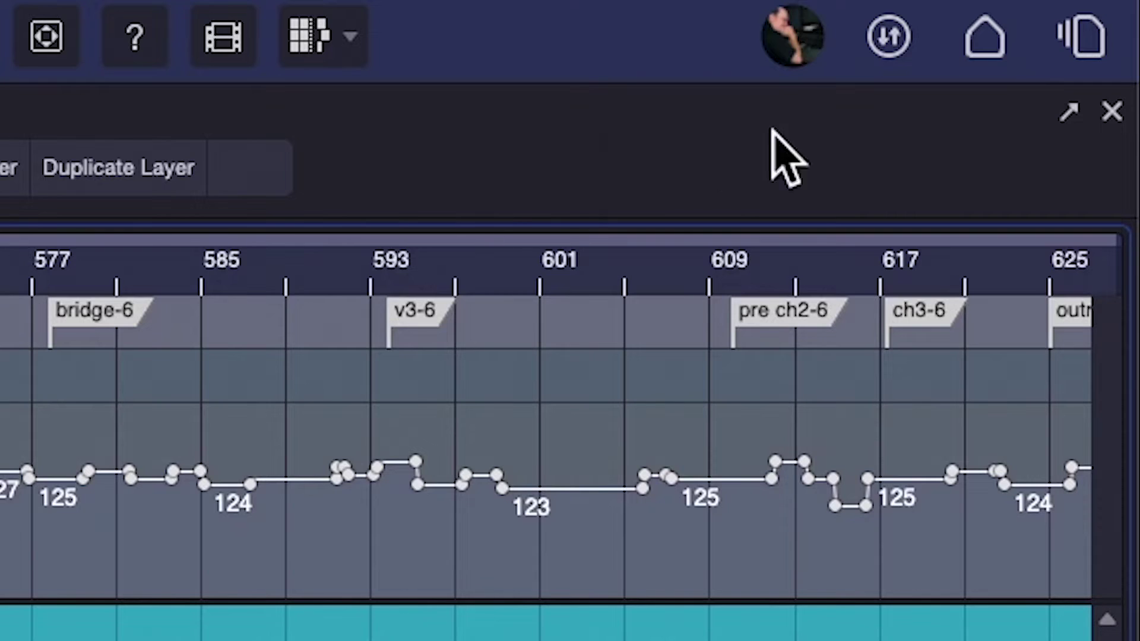
Switch to the How Can We Know_trio song and examine its comp edit sections and the splice at the lead-4 marker
{"action": "left_click", "coordinate": [1086, 37]}
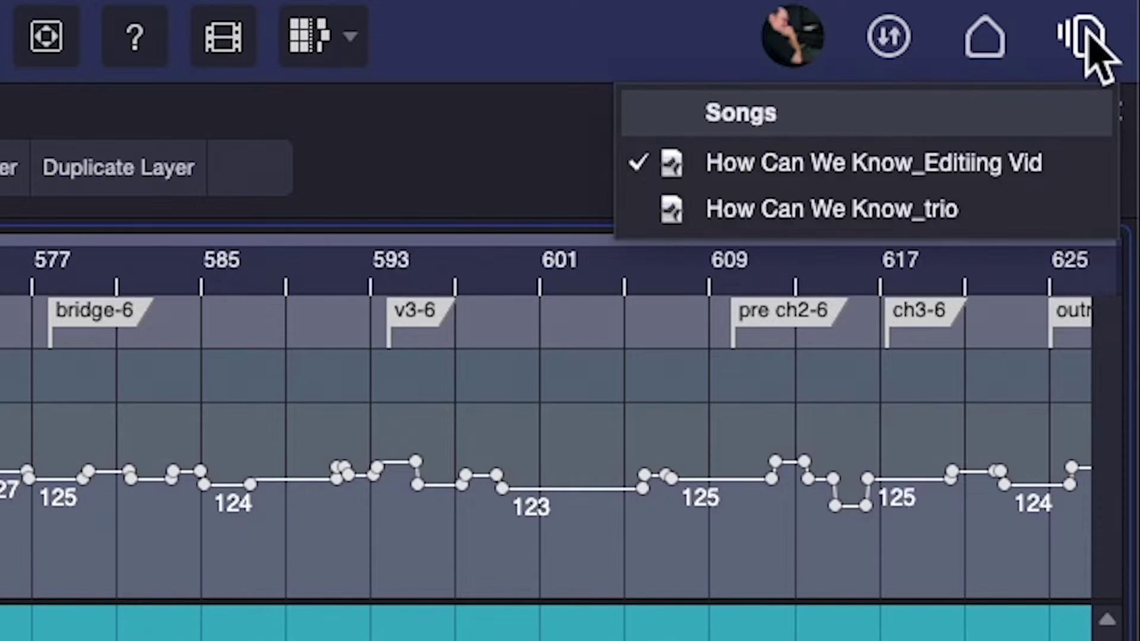
{"action": "left_click", "coordinate": [957, 200]}
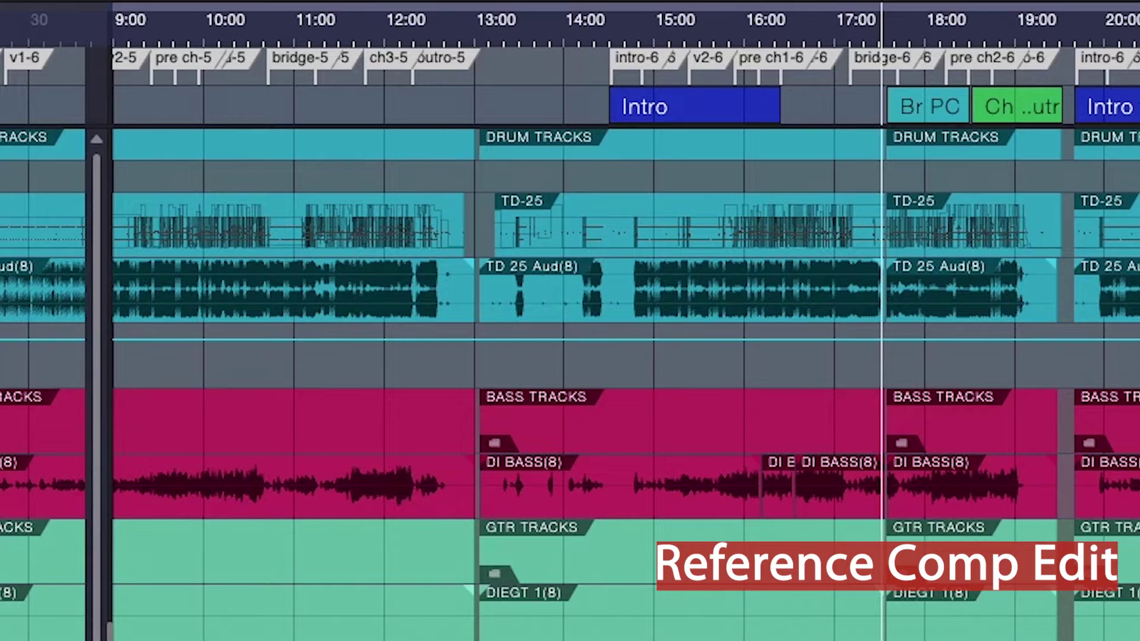
{"action": "scroll", "coordinate": [625, 320], "scroll_direction": "up", "scroll_amount": 8}
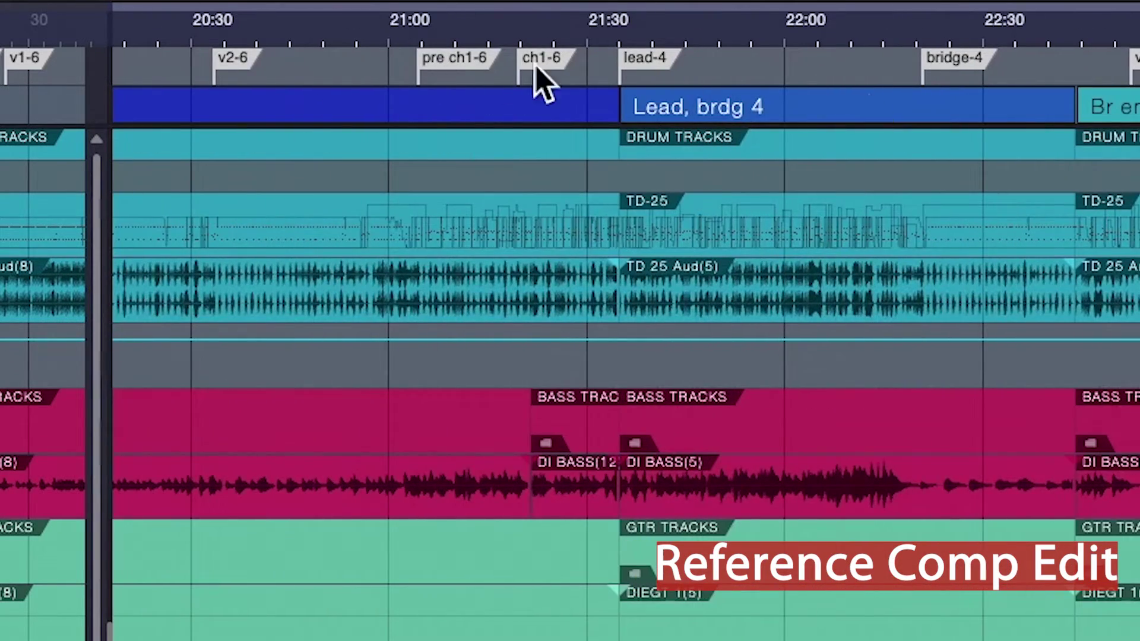
{"action": "scroll", "coordinate": [415, 46], "scroll_direction": "up", "scroll_amount": 8}
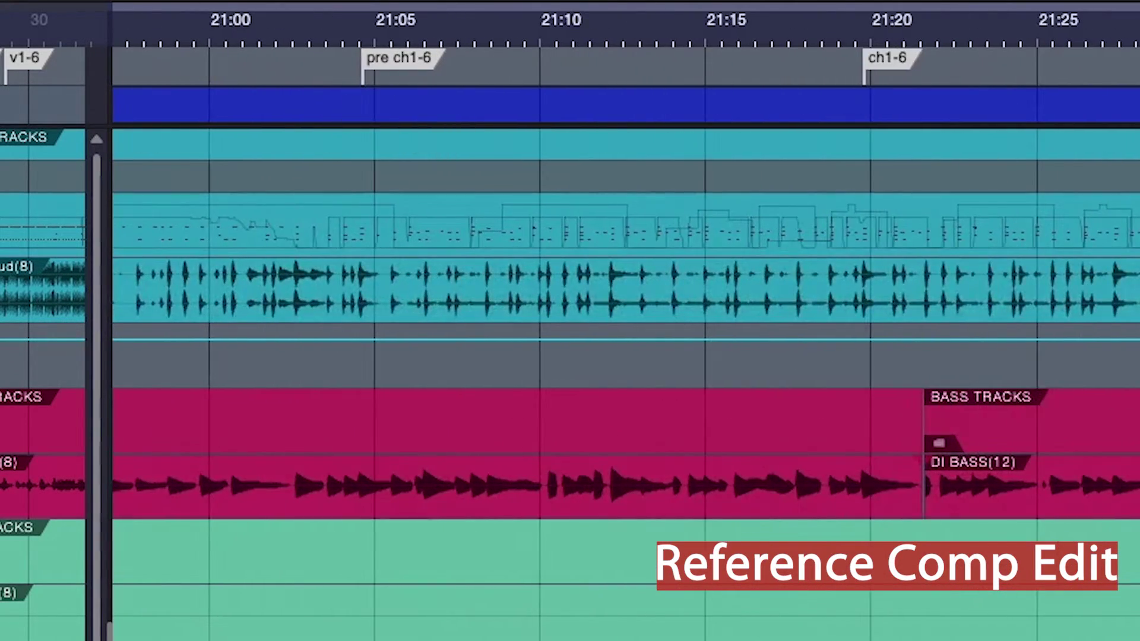
{"action": "scroll", "coordinate": [626, 321], "scroll_direction": "up", "scroll_amount": 8}
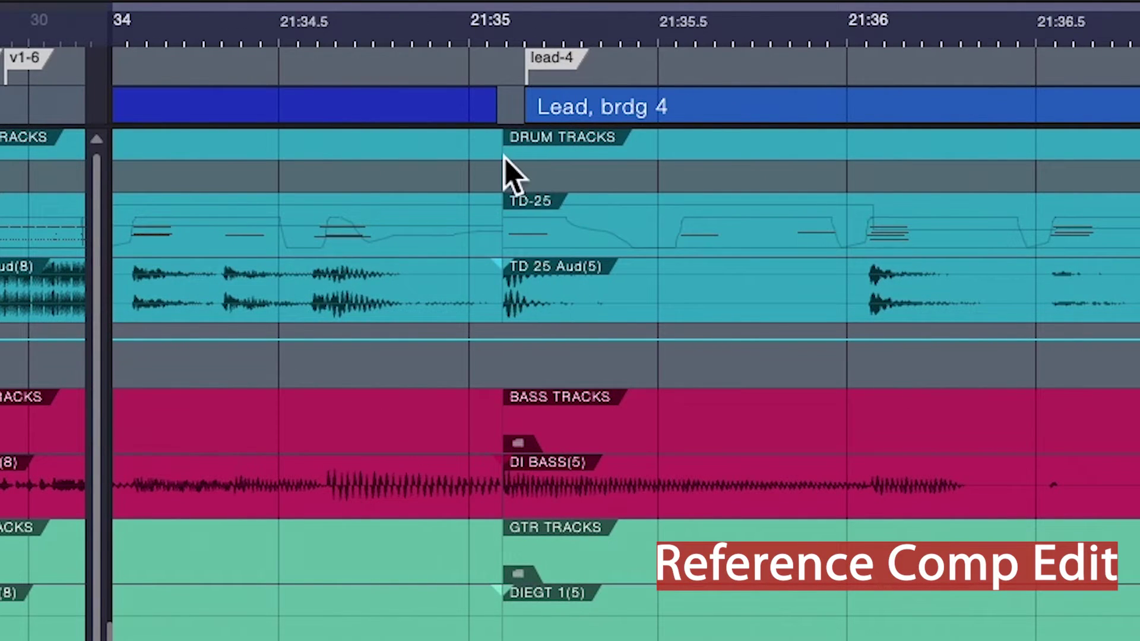
{"action": "left_click_drag", "start_coordinate": [1015, 34], "coordinate": [943, 1]}
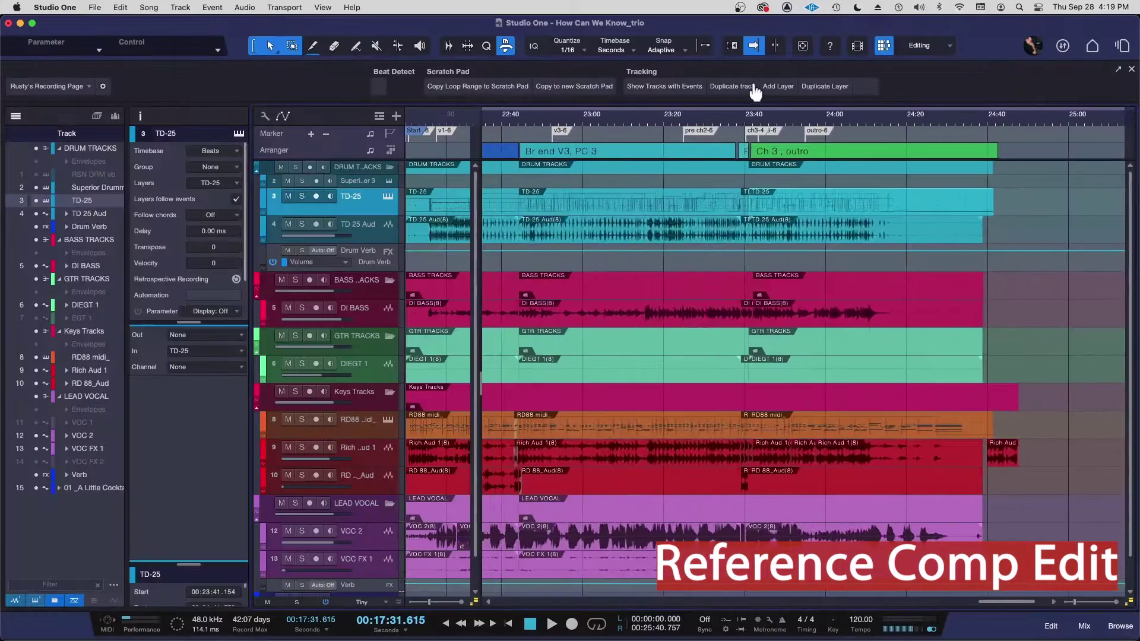
{"action": "left_click_drag", "start_coordinate": [667, 119], "coordinate": [779, 107]}
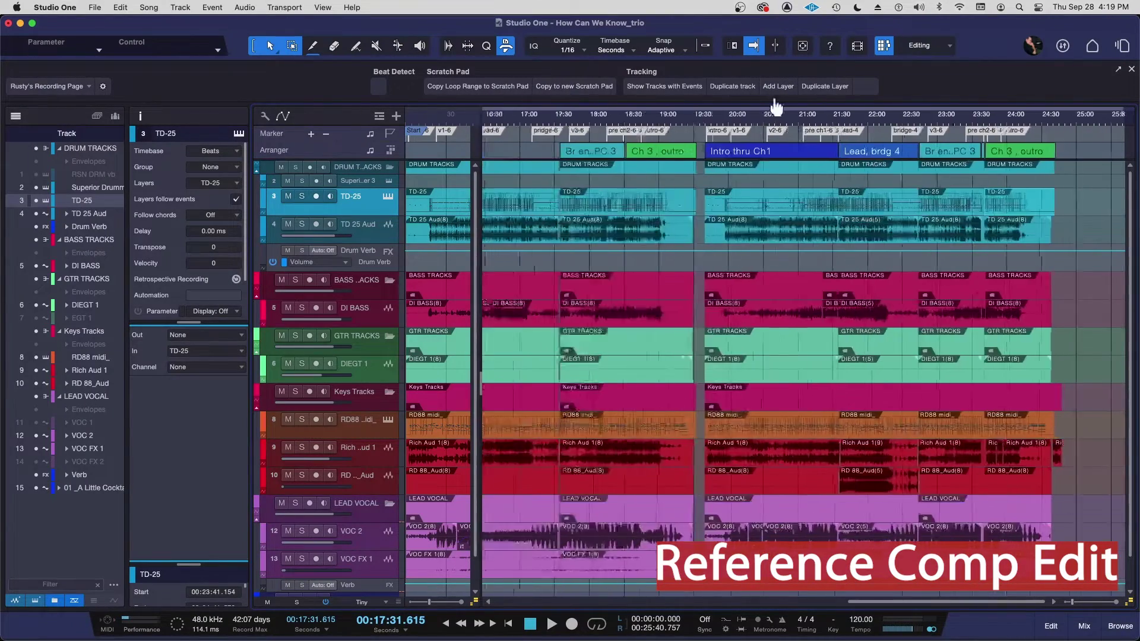
{"action": "left_click_drag", "start_coordinate": [944, 116], "coordinate": [949, 176]}
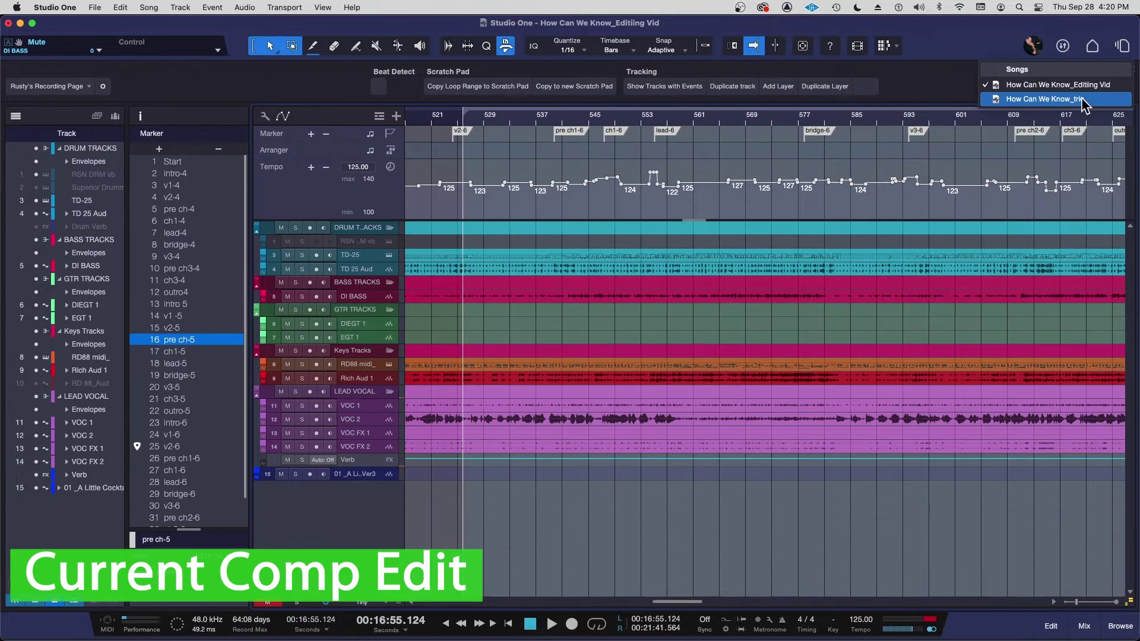
{"action": "left_click", "coordinate": [943, 82]}
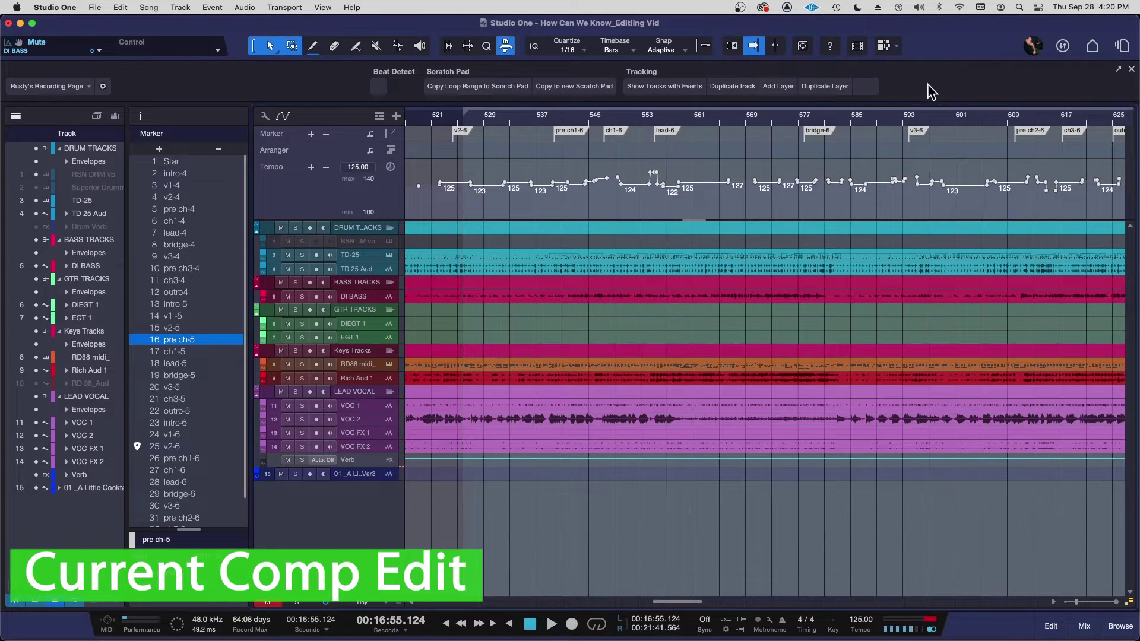
{"action": "left_click_drag", "start_coordinate": [411, 119], "coordinate": [431, 156]}
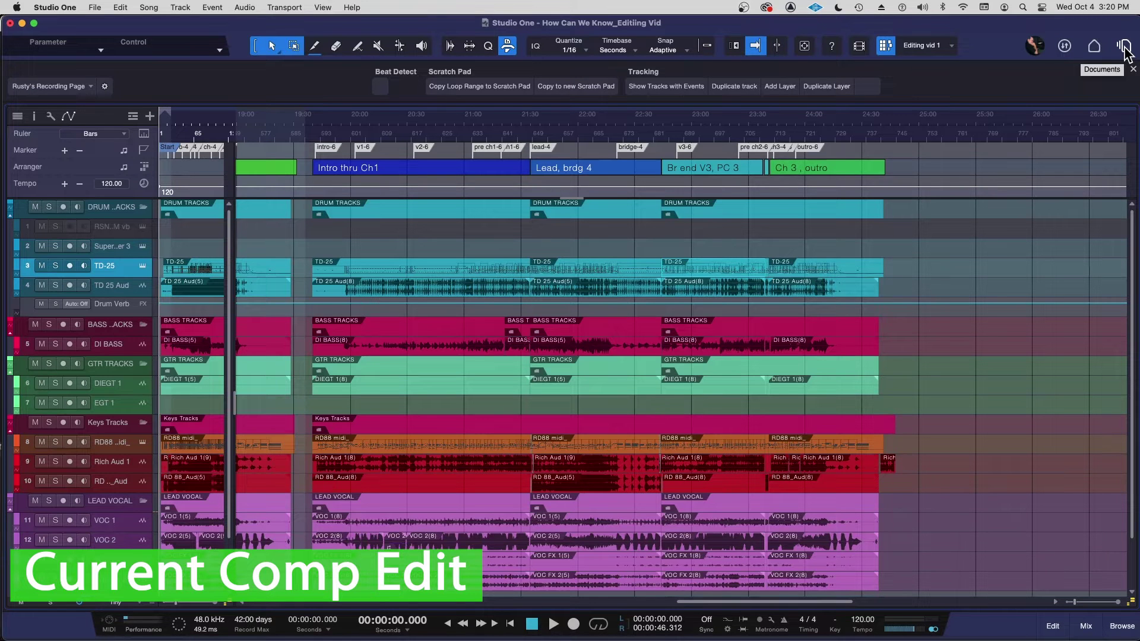
Switch to the other open song and examine its tempo map between the intro-6 and lead-6 markers
{"action": "left_click", "coordinate": [1125, 52]}
{"action": "left_click", "coordinate": [1046, 89]}
{"action": "scroll", "coordinate": [726, 181], "scroll_direction": "right", "scroll_amount": 10}
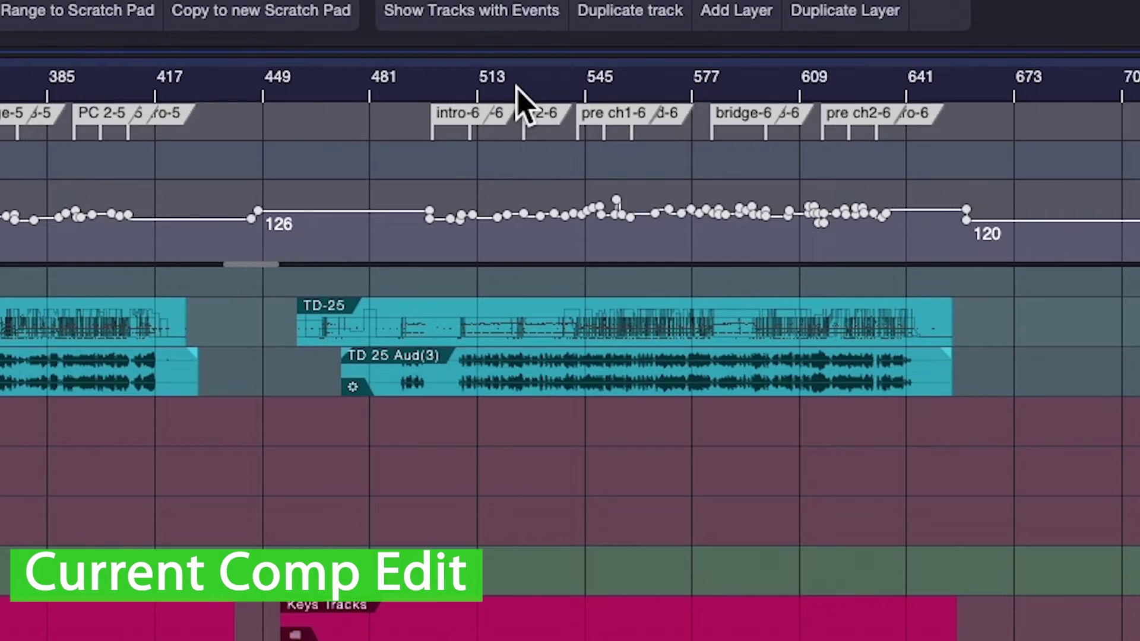
{"action": "left_click_drag", "start_coordinate": [509, 138], "coordinate": [513, 149]}
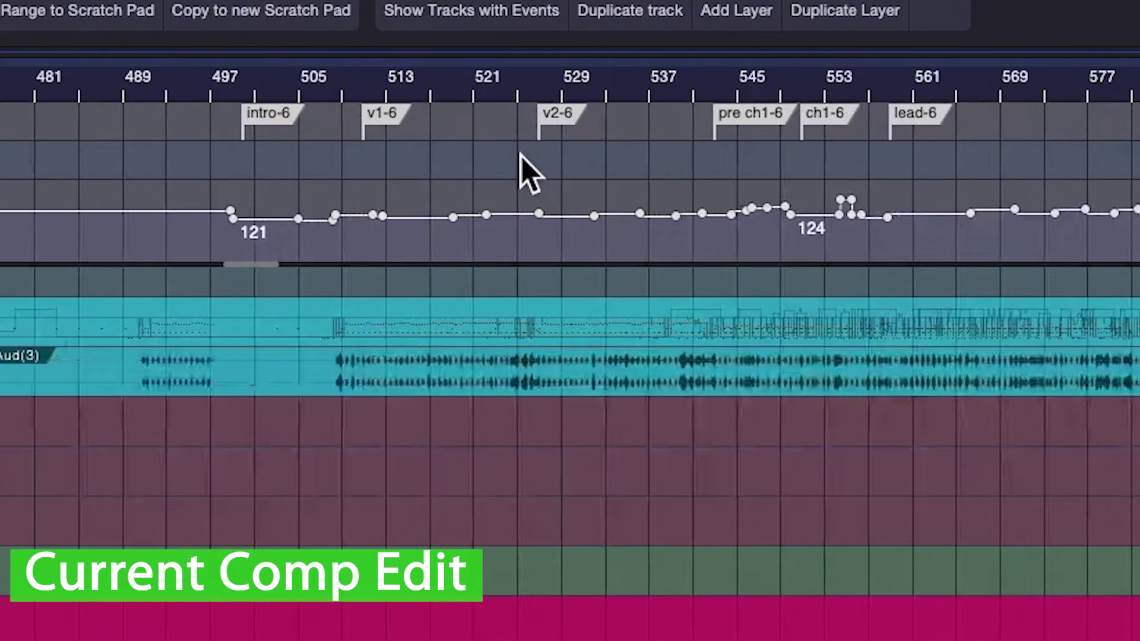
Draw an arranger section ending at the lead-6 marker and set its start to bar 498, just before intro-6
{"action": "mouse_move", "coordinate": [214, 175]}
{"action": "left_mouse_down"}
{"action": "mouse_move", "coordinate": [796, 155]}
{"action": "mouse_move", "coordinate": [894, 173]}
{"action": "mouse_move", "coordinate": [907, 154]}
{"action": "mouse_move", "coordinate": [906, 169]}
{"action": "left_mouse_up"}
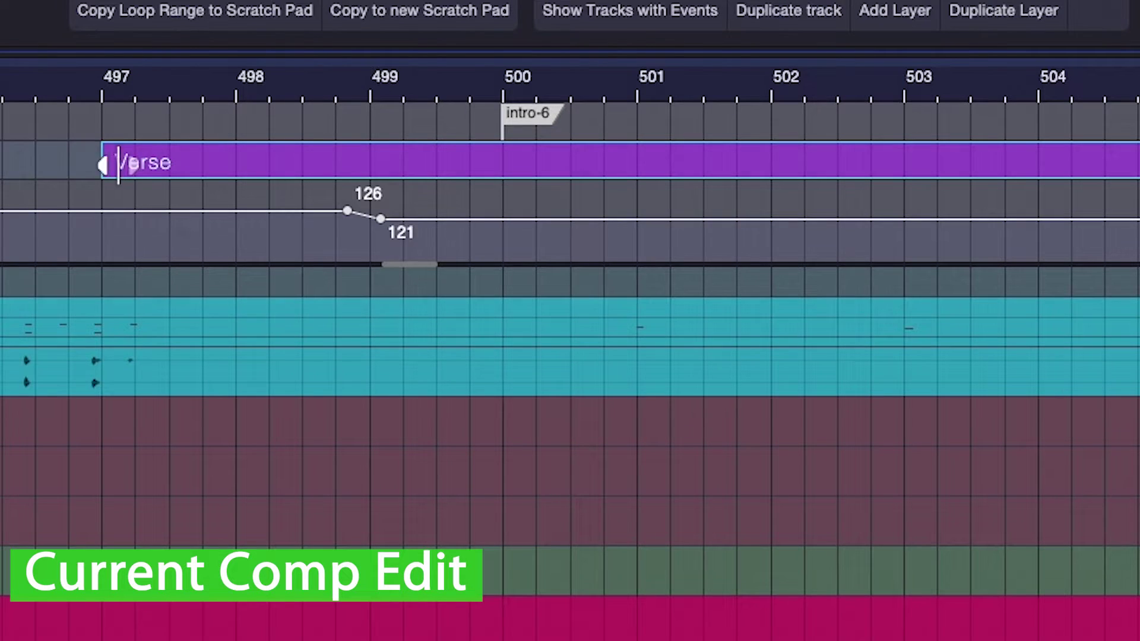
{"action": "left_click_drag", "start_coordinate": [119, 164], "coordinate": [238, 167]}
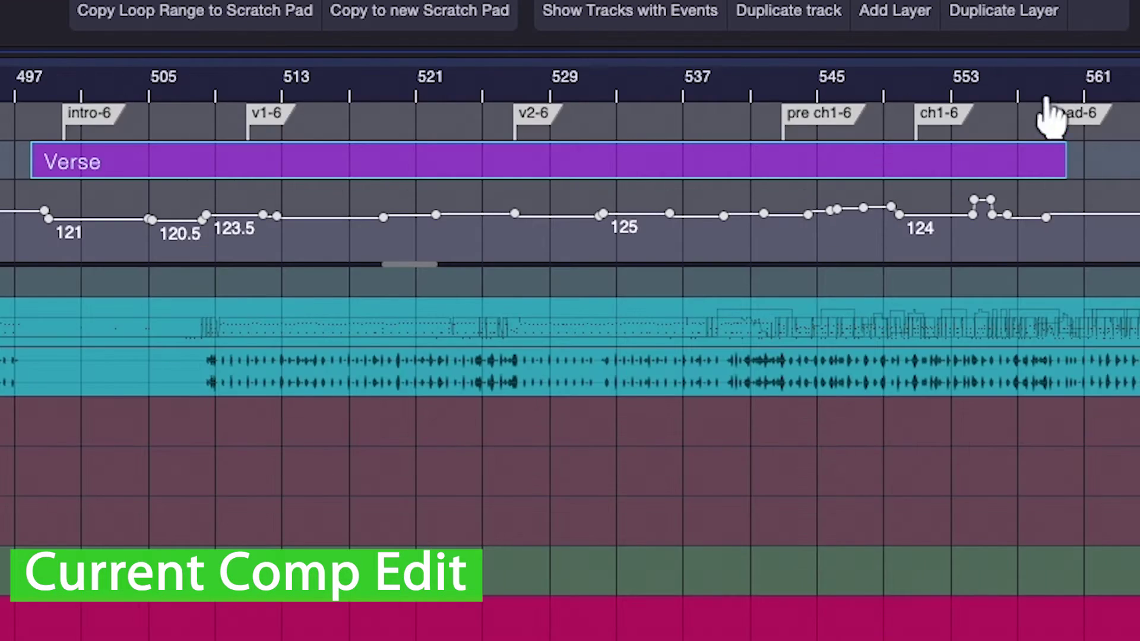
{"action": "left_click_drag", "start_coordinate": [846, 124], "coordinate": [814, 159]}
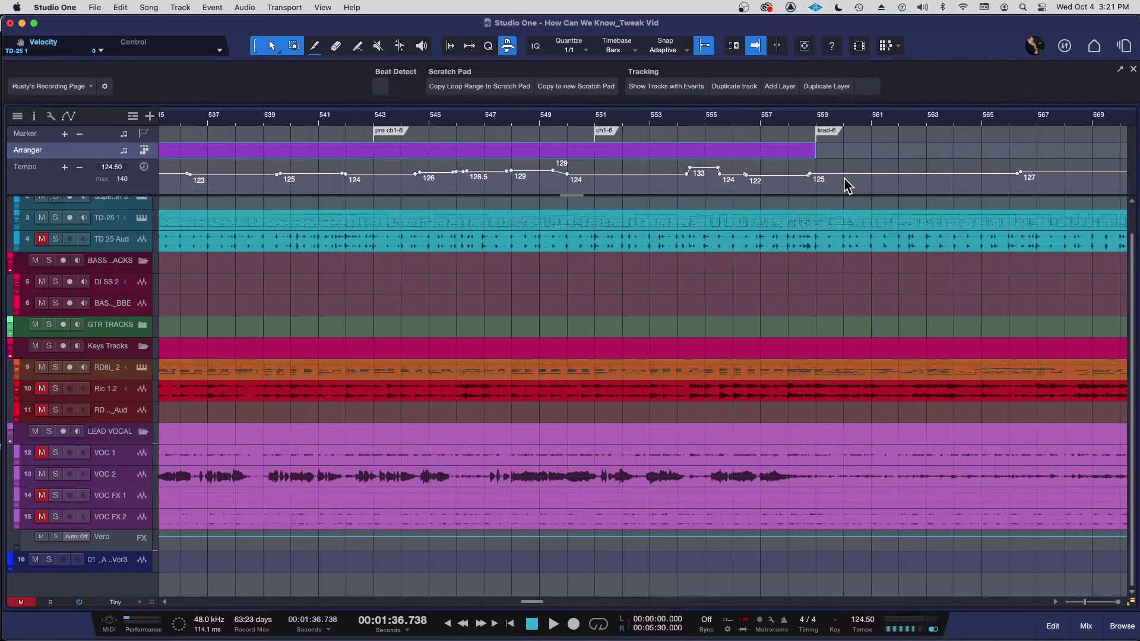
{"action": "key", "text": "w"}
{"action": "key", "text": "w"}
{"action": "key", "text": "w"}
{"action": "key", "text": "w"}
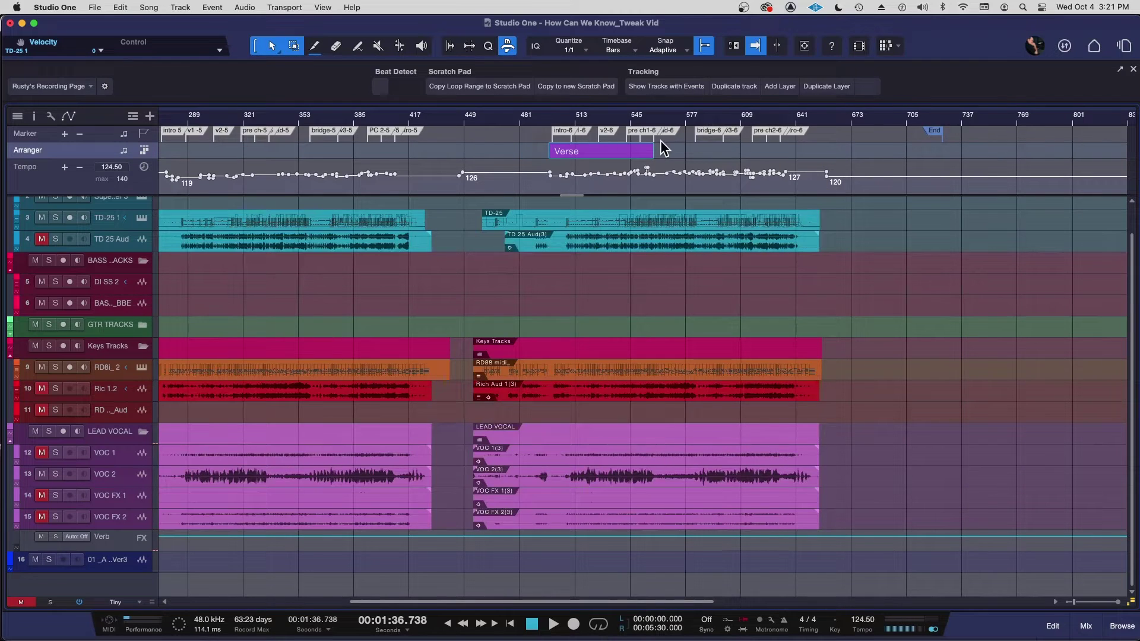
Rename the new arranger section as Tk 6 Intro to Lead M1 B1
{"action": "key", "text": "e"}
{"action": "key", "text": "e"}
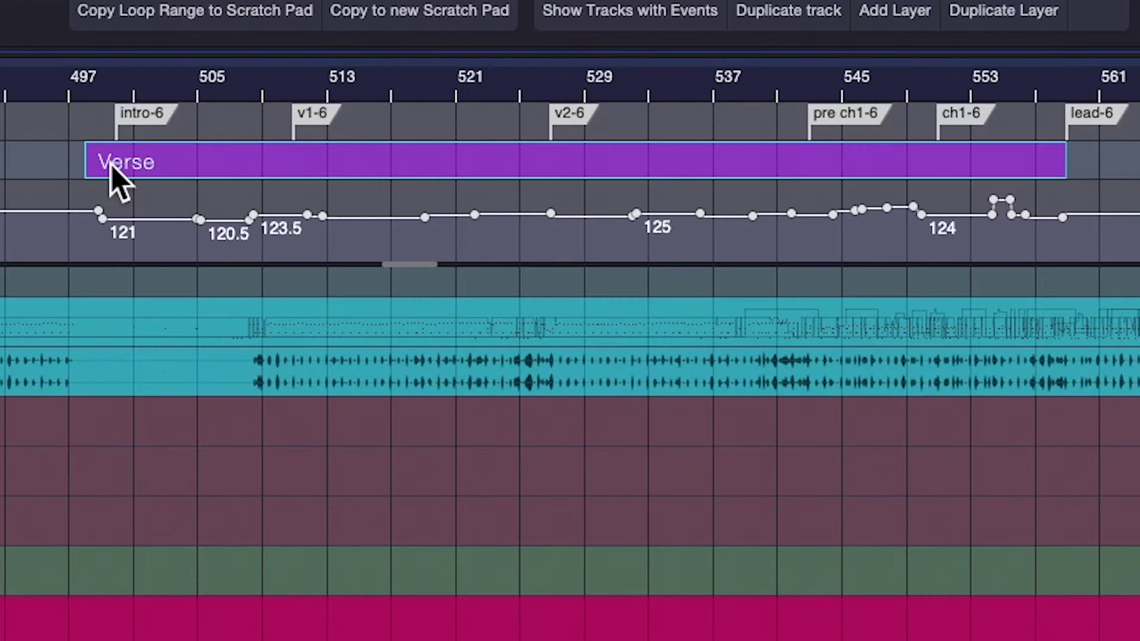
{"action": "right_click", "coordinate": [111, 166]}
{"action": "type", "text": "Tk 6 Intro t"}
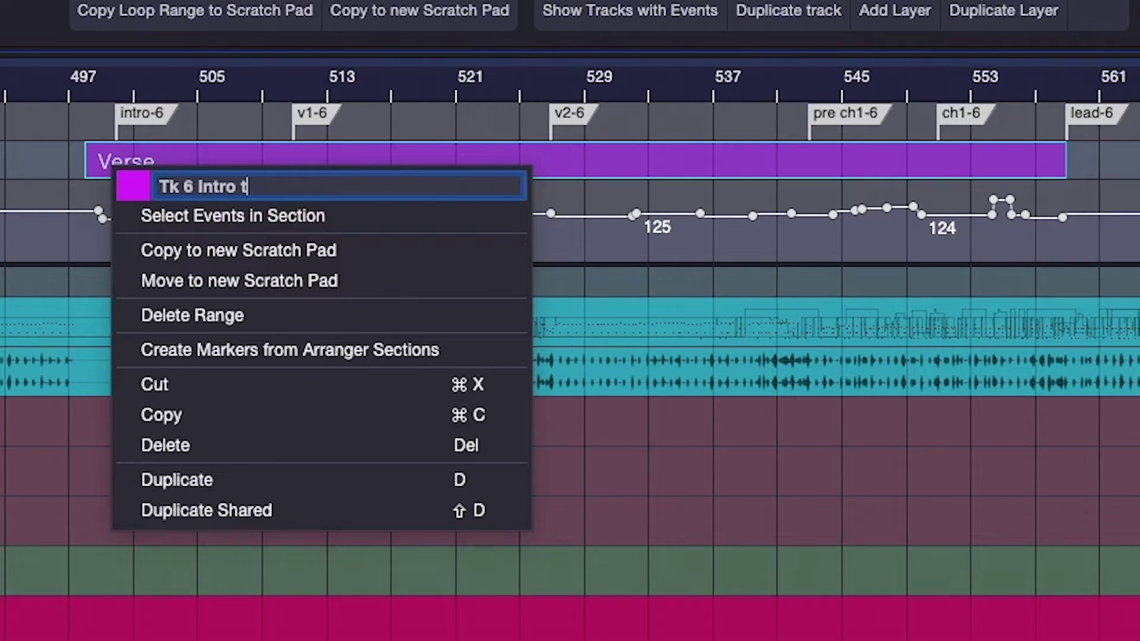
{"action": "type", "text": "o Lead M1 B1"}
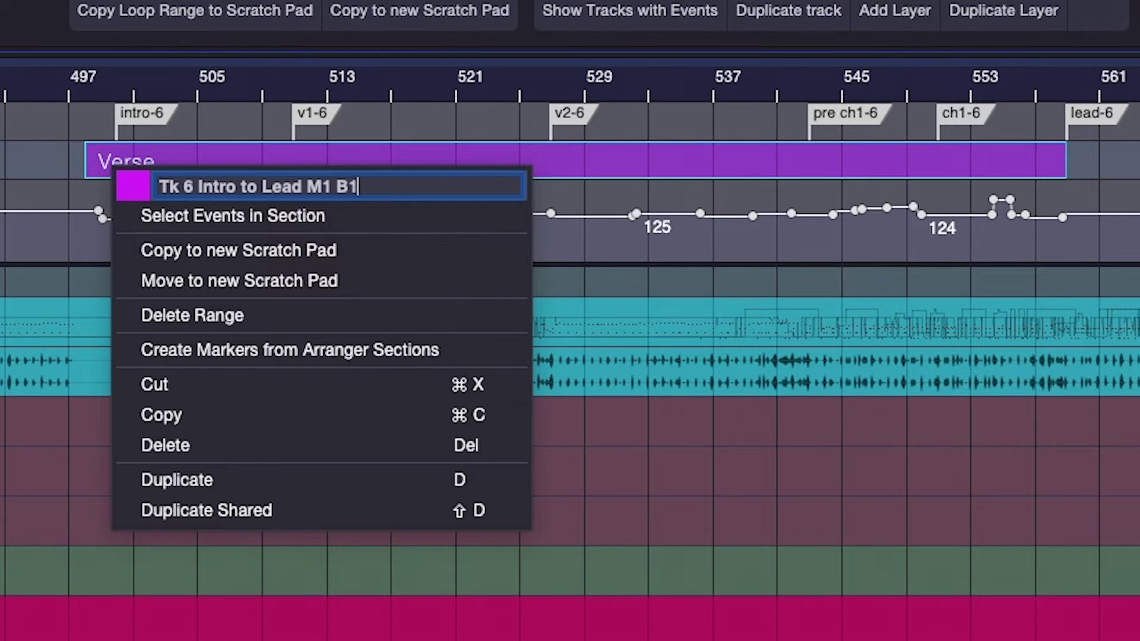
{"action": "key", "text": "Return"}
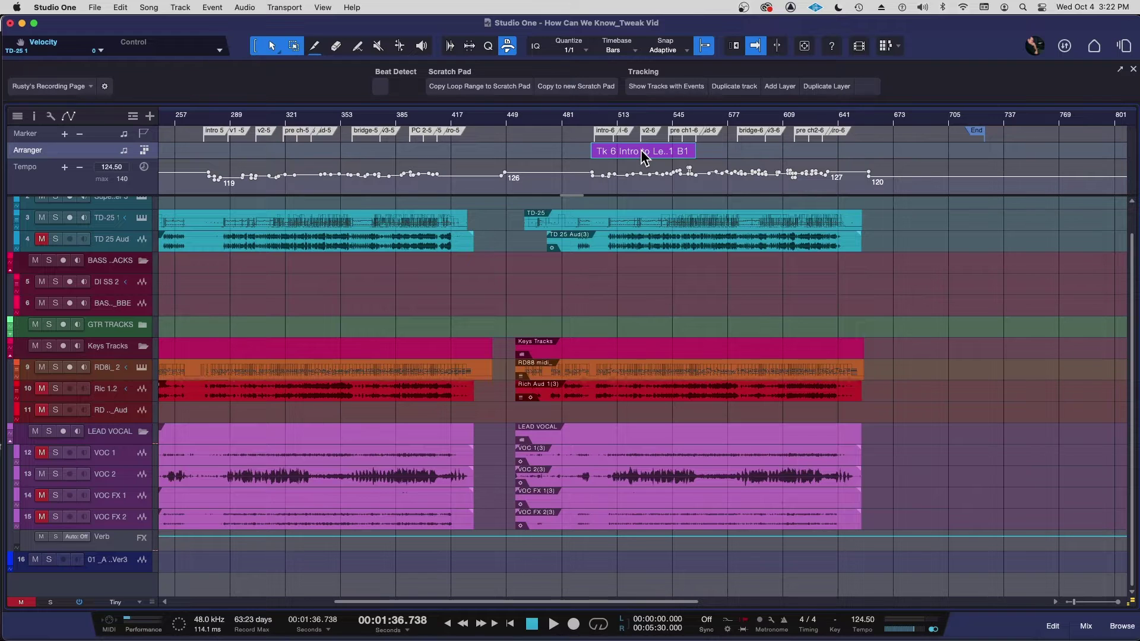
Copy the Tk 6 Intro to Lead M1 B1 section with its events to bar 685 and play the copy from bar 693
{"action": "left_click_drag", "start_coordinate": [641, 151], "coordinate": [974, 153]}
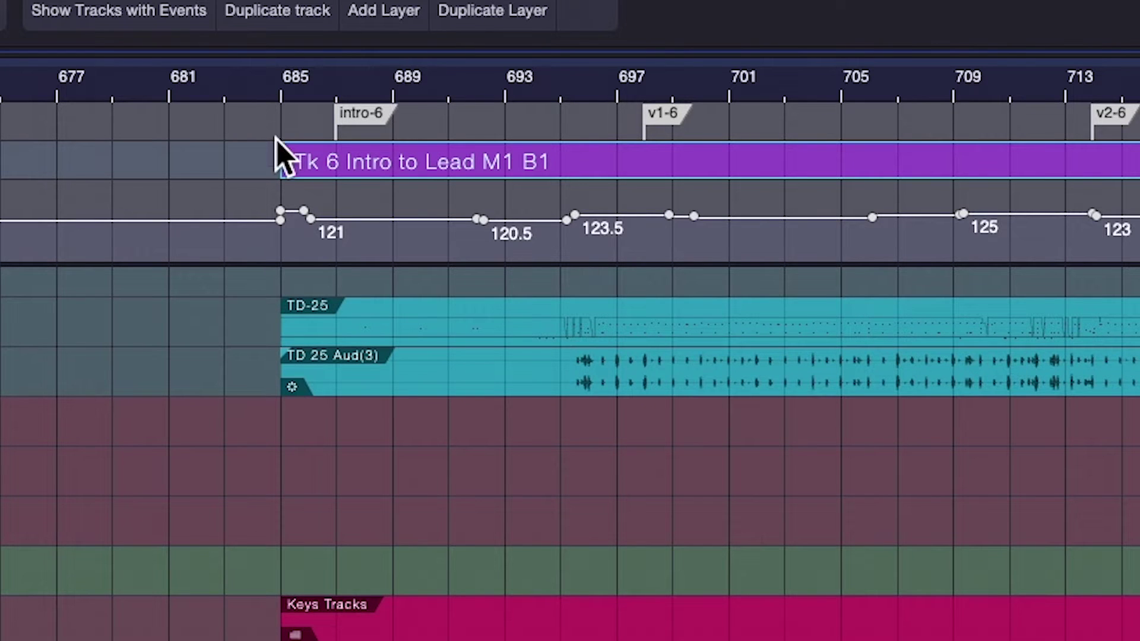
{"action": "left_click", "coordinate": [504, 89]}
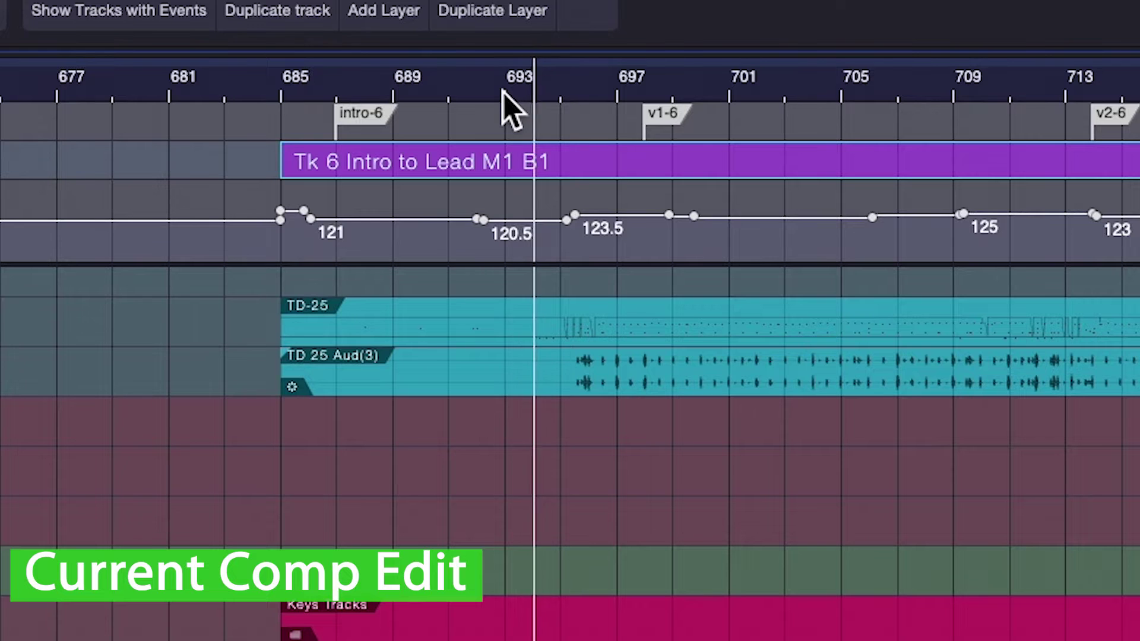
{"action": "key", "text": "e"}
{"action": "key", "text": "e"}
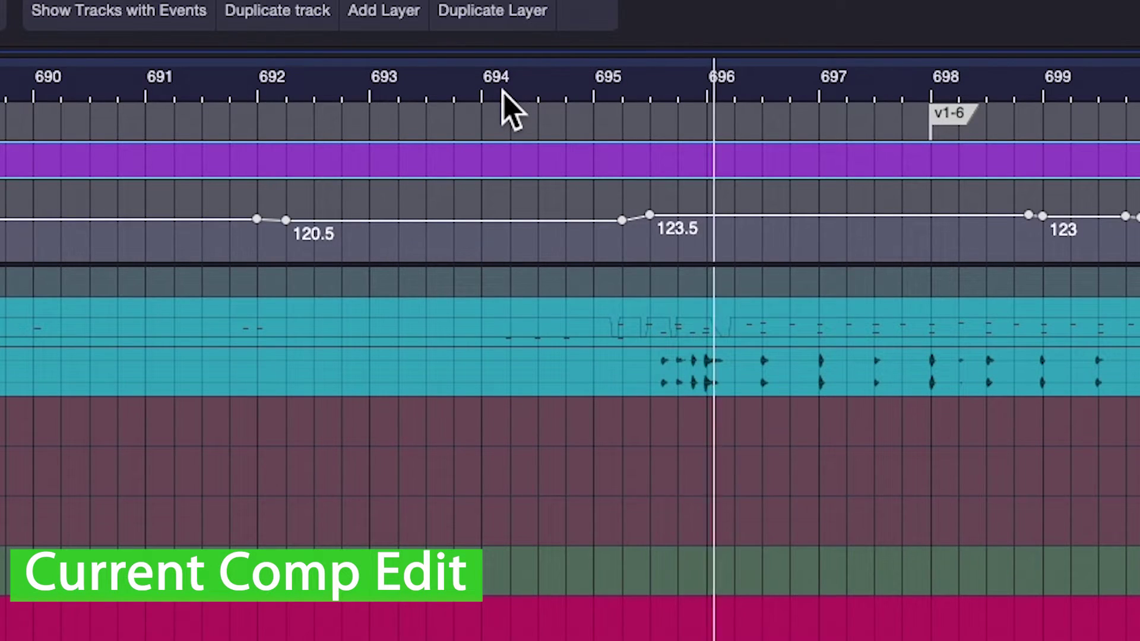
{"action": "key", "text": "space"}
{"action": "key", "text": "w"}
{"action": "key", "text": "w"}
{"action": "key", "text": "w"}
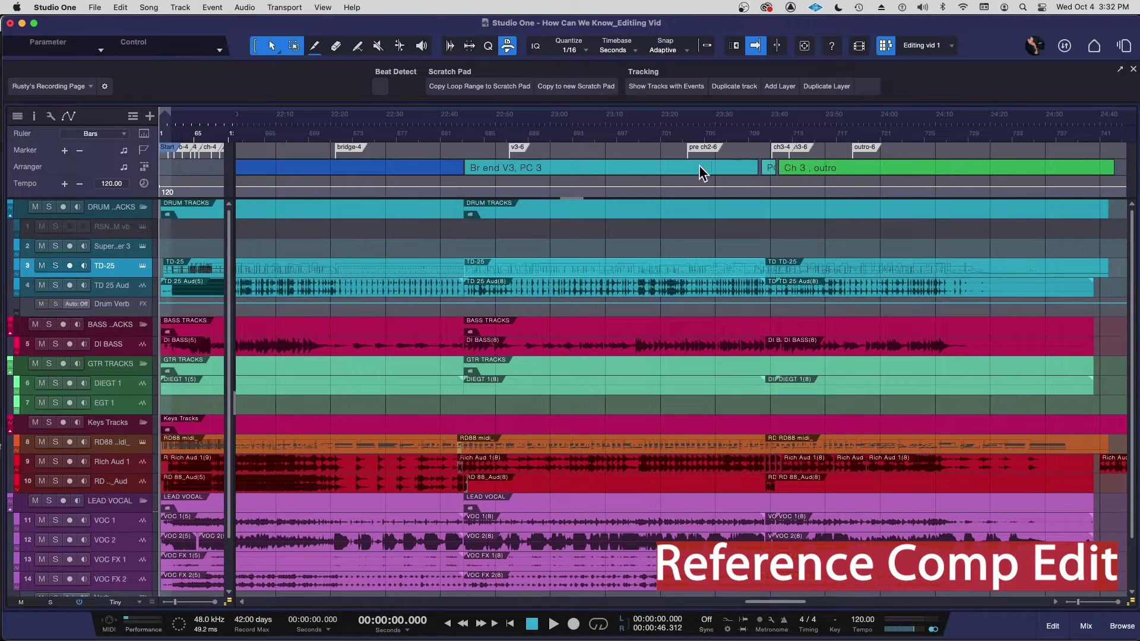
In the How Can We Know_Editiing Vid song, play across the lead-4 splice and the splice from Lead, brdg 4 into Br end V3
{"action": "scroll", "coordinate": [612, 232], "scroll_direction": "left", "scroll_amount": 5}
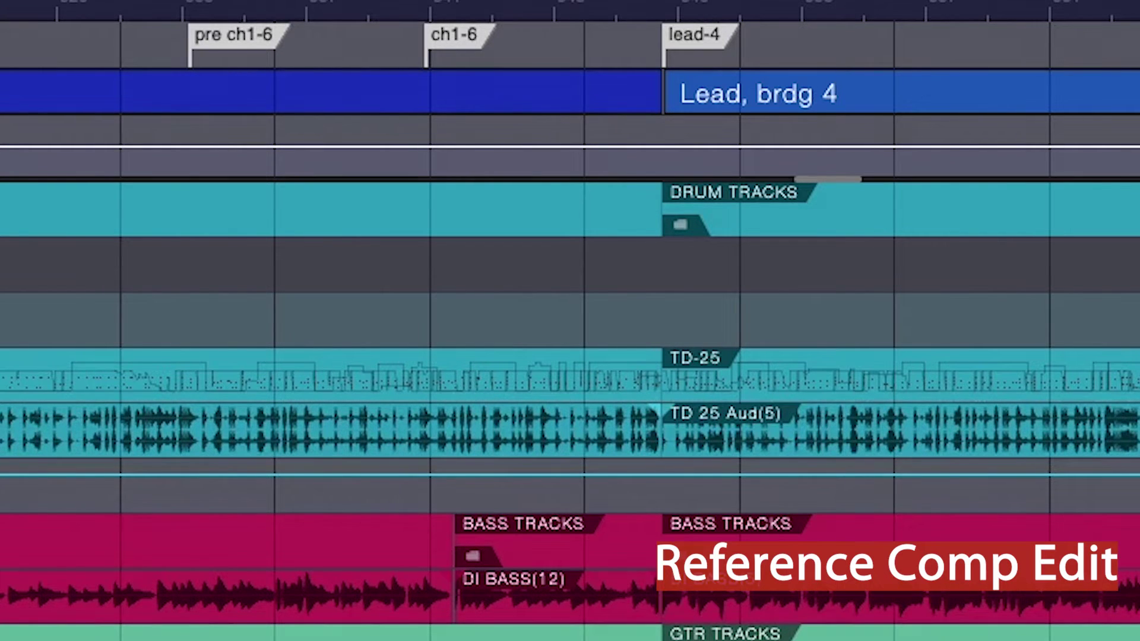
{"action": "left_click", "coordinate": [641, 3]}
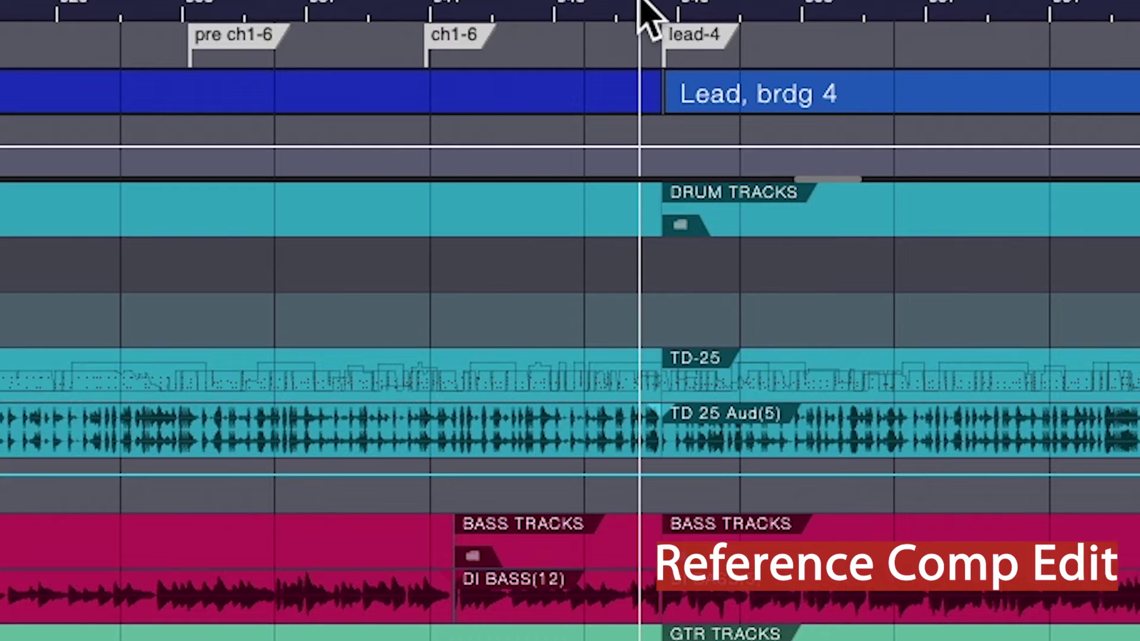
{"action": "key", "text": "space"}
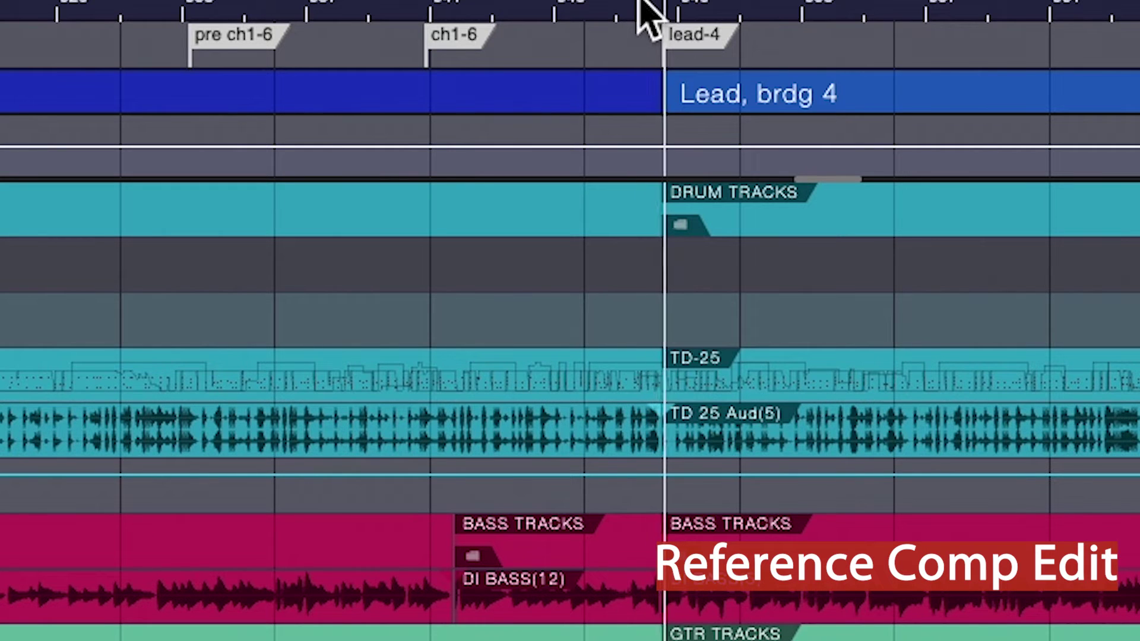
{"action": "key", "text": "space"}
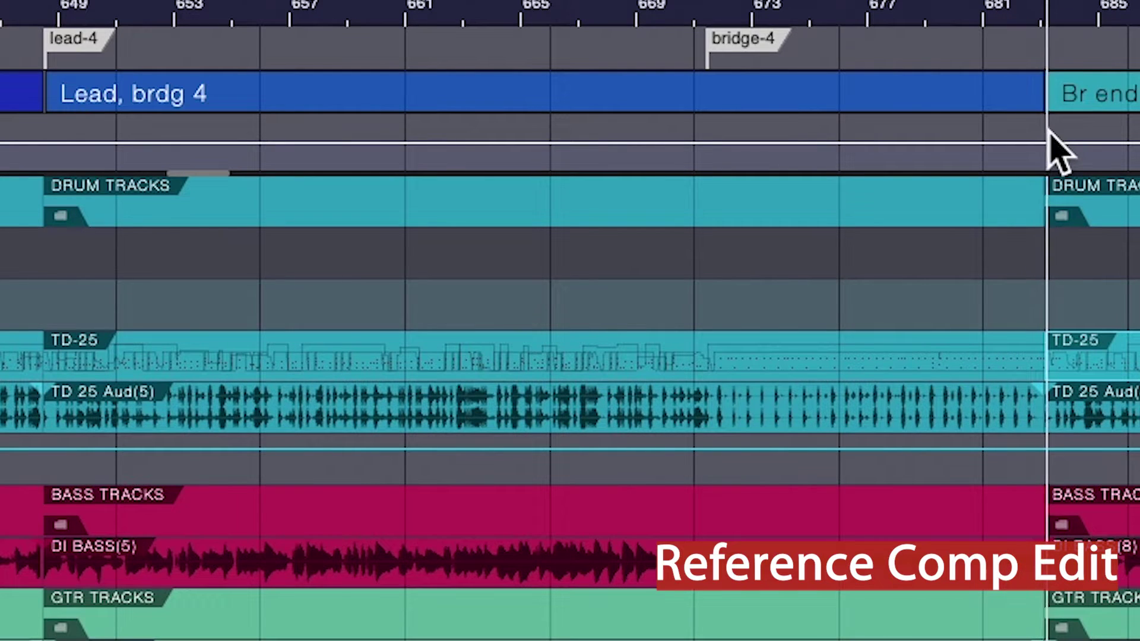
{"action": "key", "text": "space"}
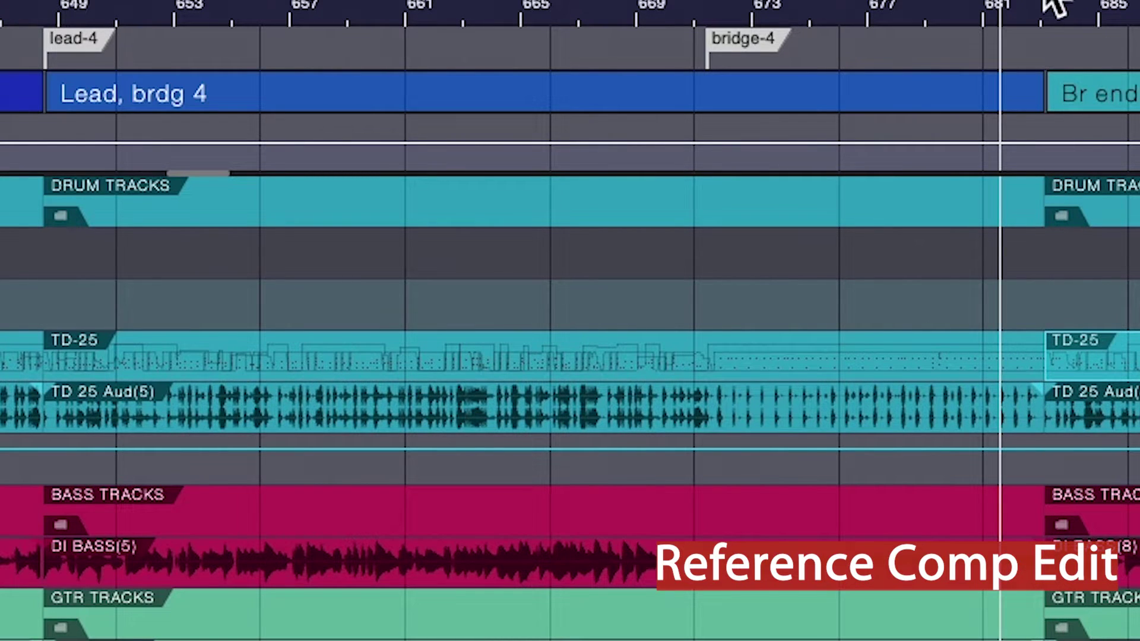
{"action": "left_click_drag", "start_coordinate": [1046, 1], "coordinate": [1018, 45]}
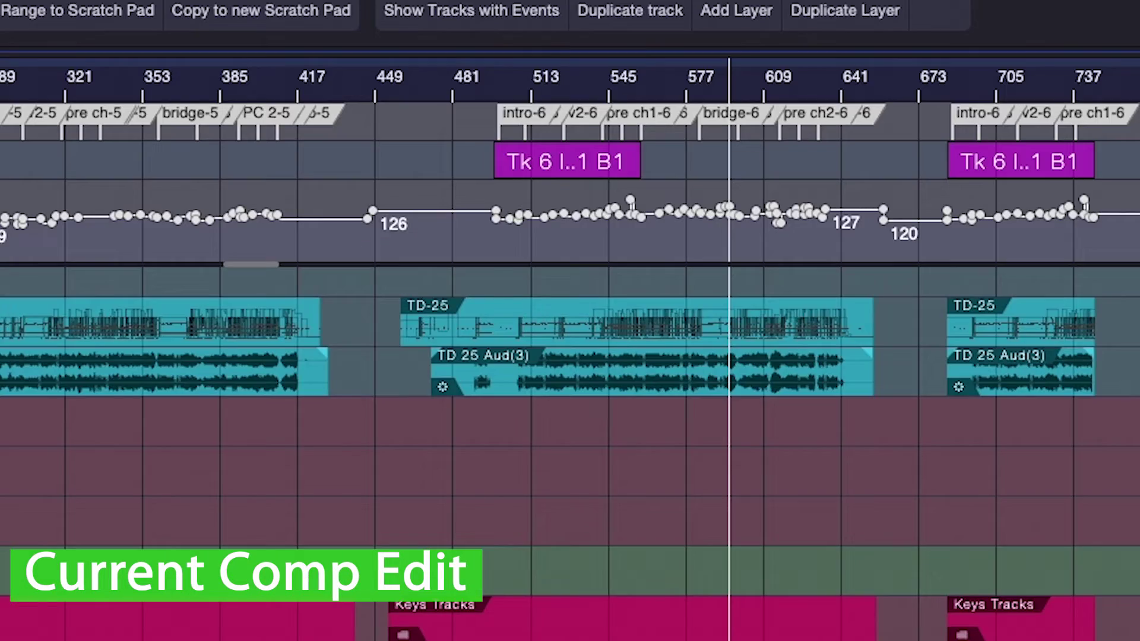
In the How Can We Know_Tweak Vid song, draw an arranger section from the lead-4 marker at bar 78 to the v3-4 marker
{"action": "left_click_drag", "start_coordinate": [242, 115], "coordinate": [428, 153]}
{"action": "left_click_drag", "start_coordinate": [113, 141], "coordinate": [1033, 146]}
{"action": "key", "text": "e"}
{"action": "key", "text": "e"}
{"action": "left_click_drag", "start_coordinate": [496, 74], "coordinate": [520, 101]}
Play from bar 77 into the start of the new section at the lead-4 marker
{"action": "left_click", "coordinate": [425, 88]}
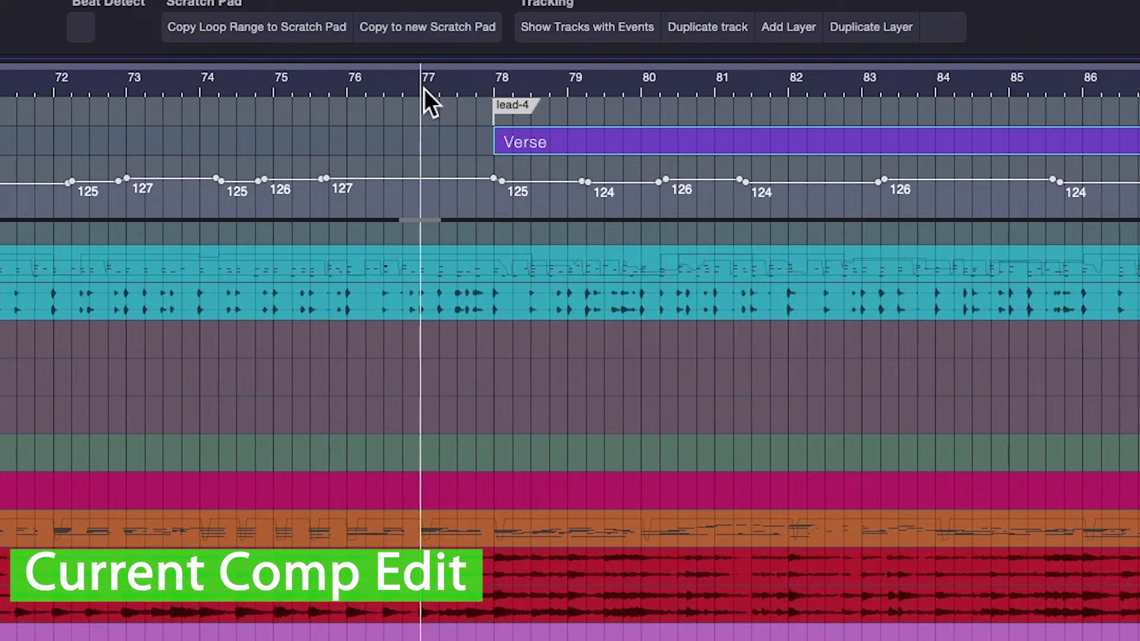
{"action": "key", "text": "space"}
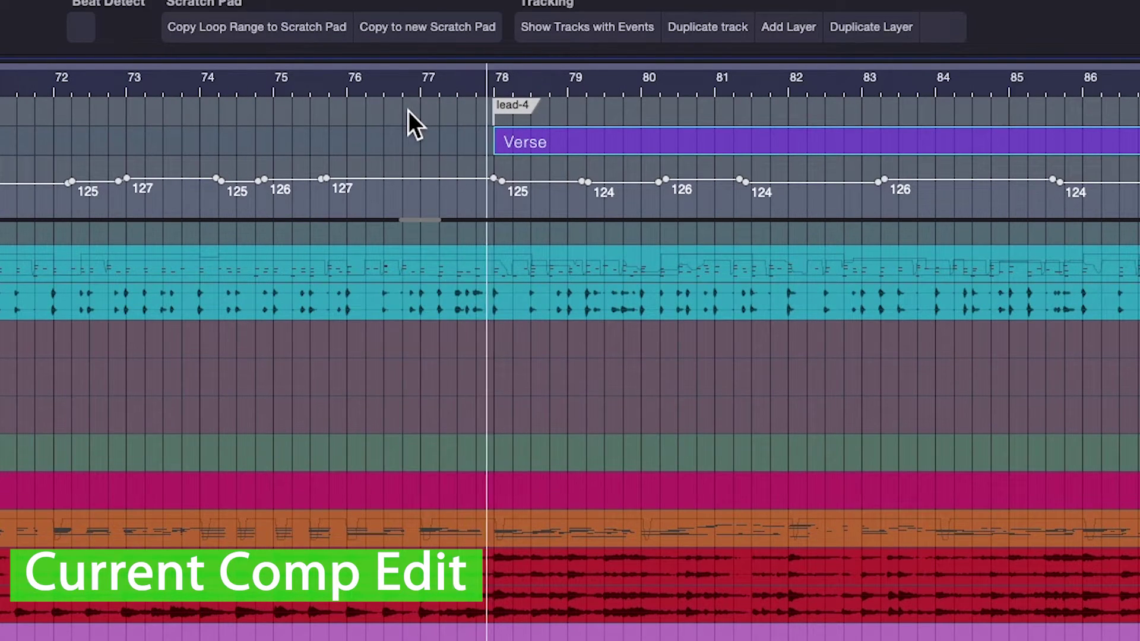
{"action": "key", "text": "space"}
Play the bridge-4 passage from bar 112 up to about bar 114 to find the section's end point
{"action": "key", "text": "w"}
{"action": "scroll", "coordinate": [476, 142], "scroll_direction": "right", "scroll_amount": 5}
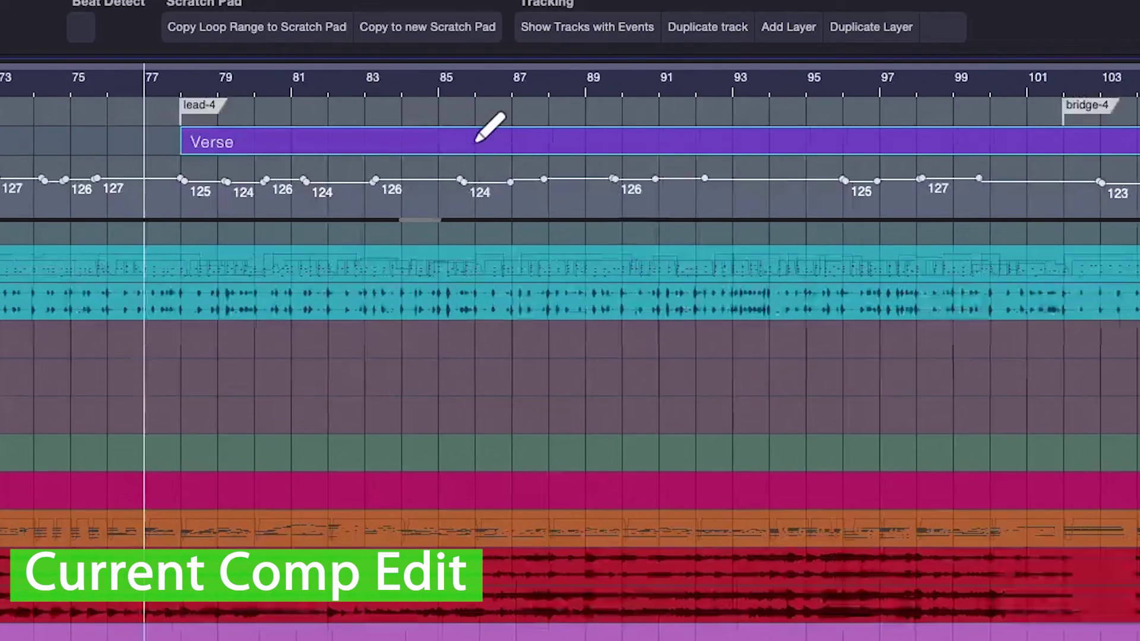
{"action": "key", "text": "w"}
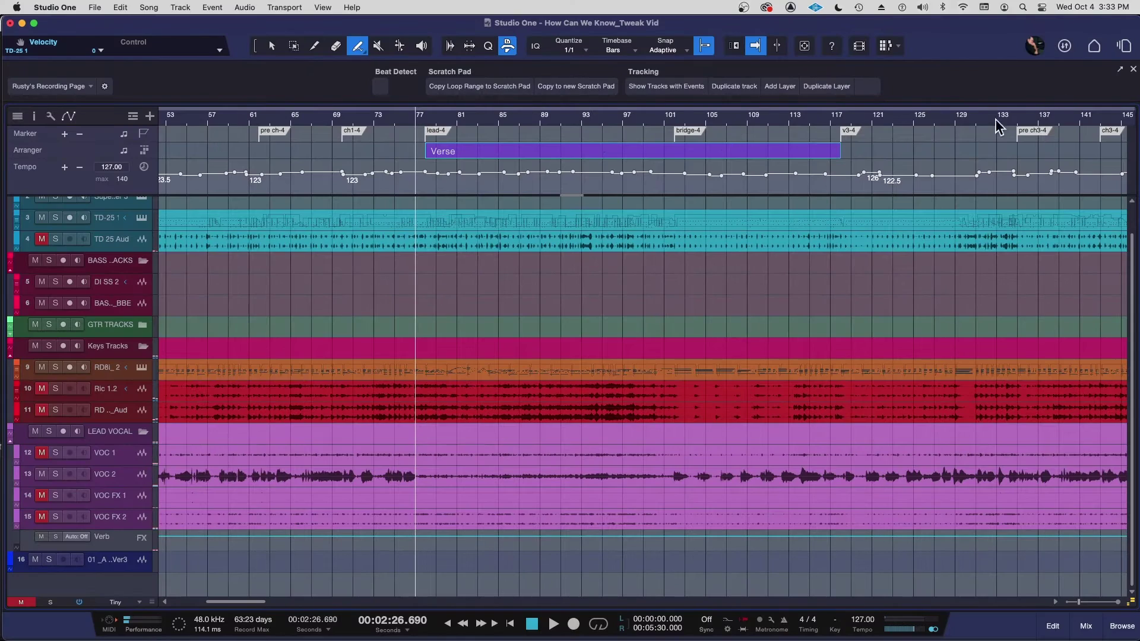
{"action": "left_click_drag", "start_coordinate": [820, 120], "coordinate": [799, 146]}
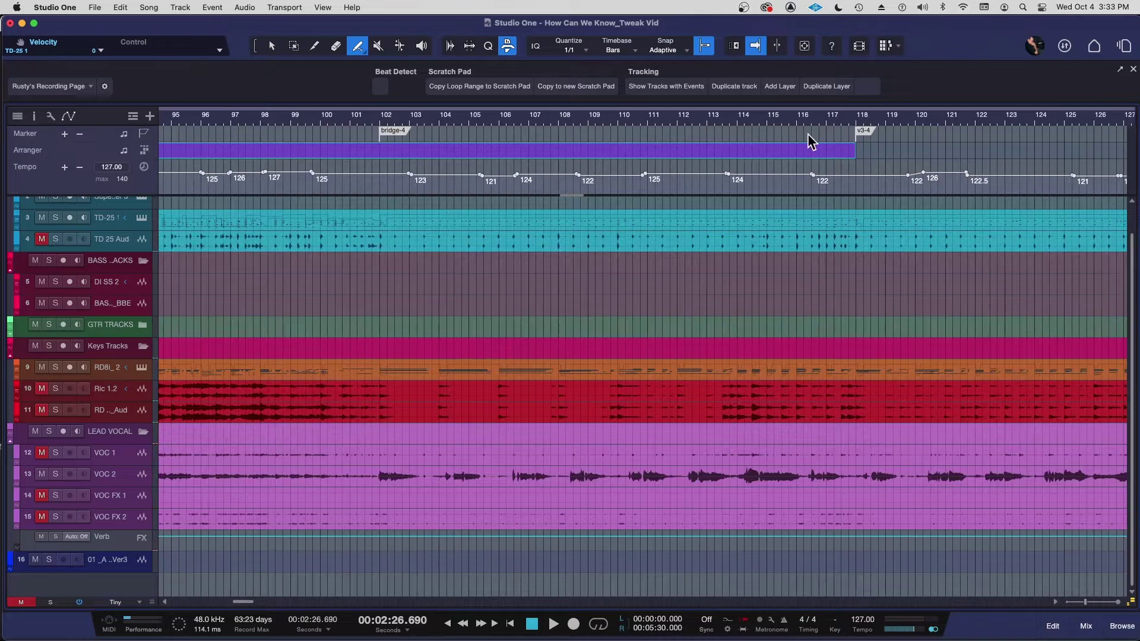
{"action": "left_click", "coordinate": [682, 120]}
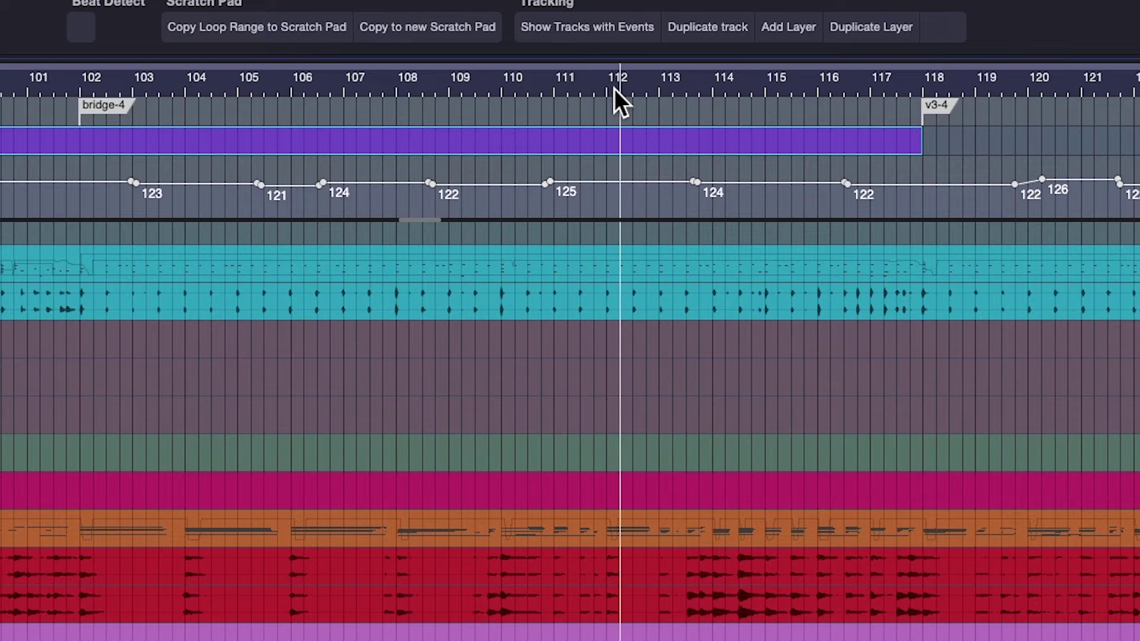
{"action": "key", "text": "space"}
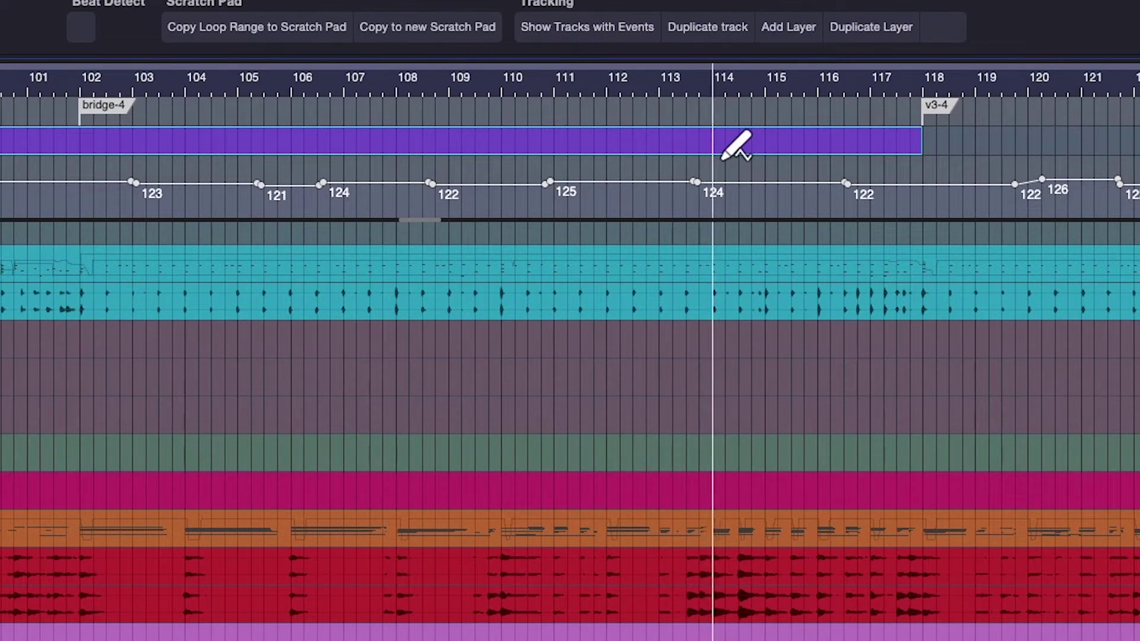
{"action": "key", "text": "space"}
Place the playhead at bar 114 and shorten the lead-4 arranger section so it ends there
{"action": "left_click", "coordinate": [714, 88]}
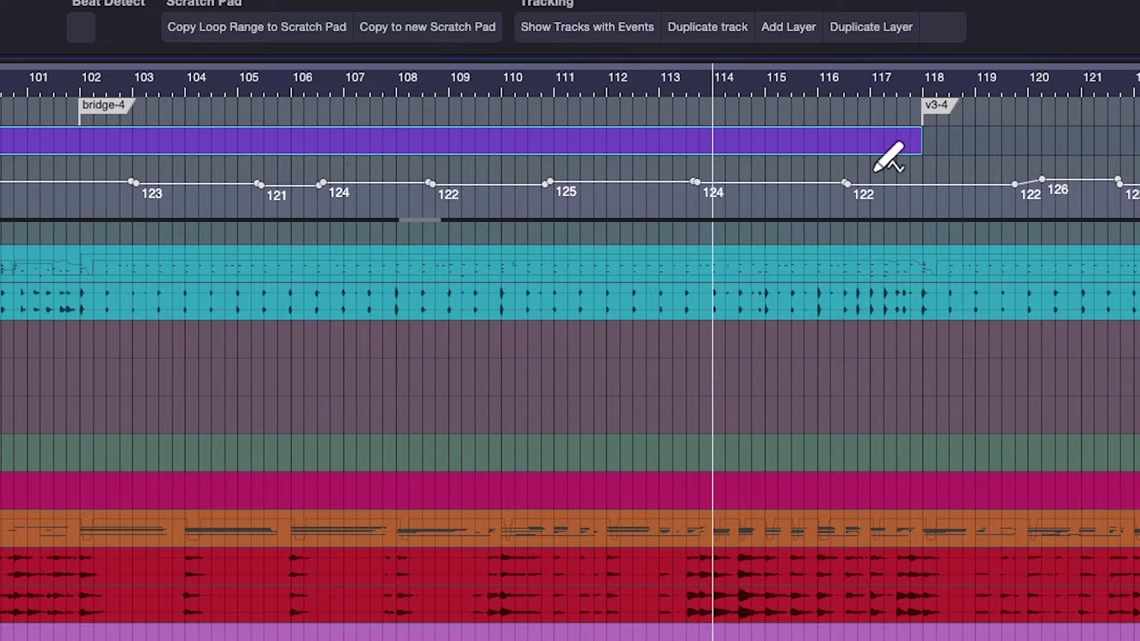
{"action": "key", "text": "g"}
{"action": "left_click_drag", "start_coordinate": [808, 143], "coordinate": [713, 143]}
{"action": "left_click_drag", "start_coordinate": [729, 77], "coordinate": [904, 128]}
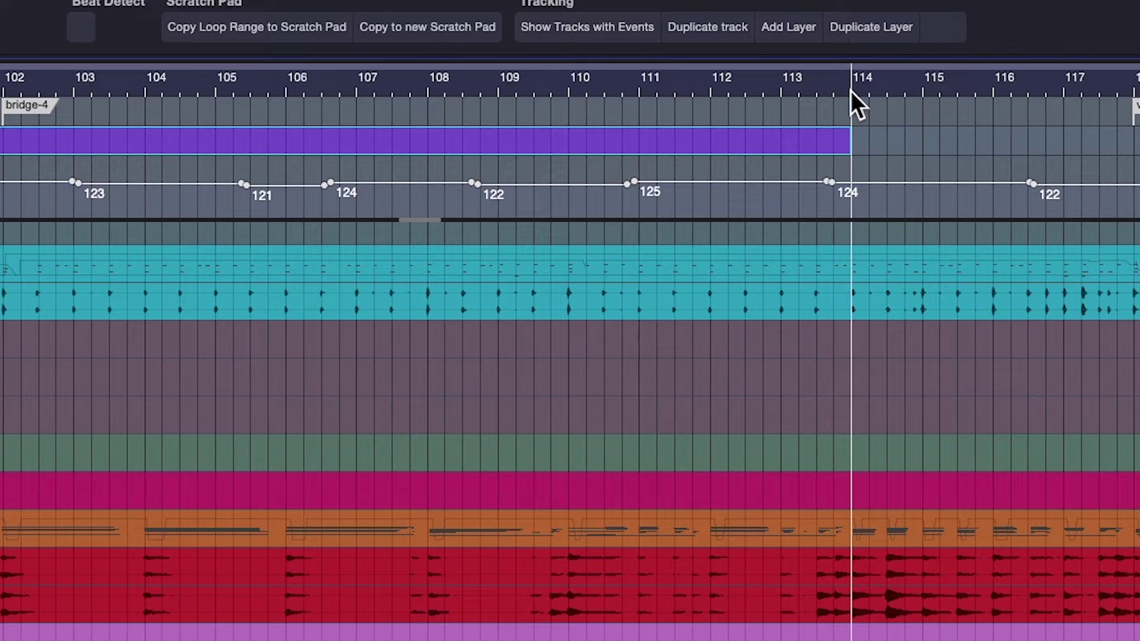
Rename the lead-4 arranger section as Tk 4 Lead M1 B1 to Br M13 B1
{"action": "scroll", "coordinate": [851, 91], "scroll_direction": "down", "scroll_amount": 4}
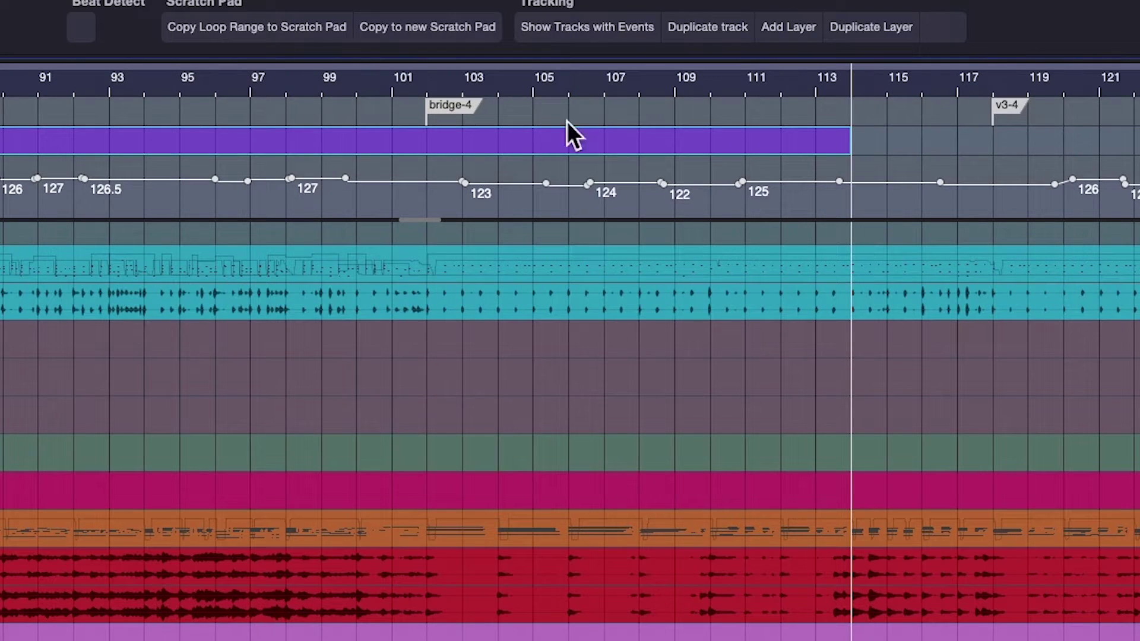
{"action": "scroll", "coordinate": [320, 105], "scroll_direction": "up", "scroll_amount": 2}
{"action": "right_click", "coordinate": [98, 148]}
{"action": "left_click", "coordinate": [153, 155]}
{"action": "type", "text": "Tk 4"}
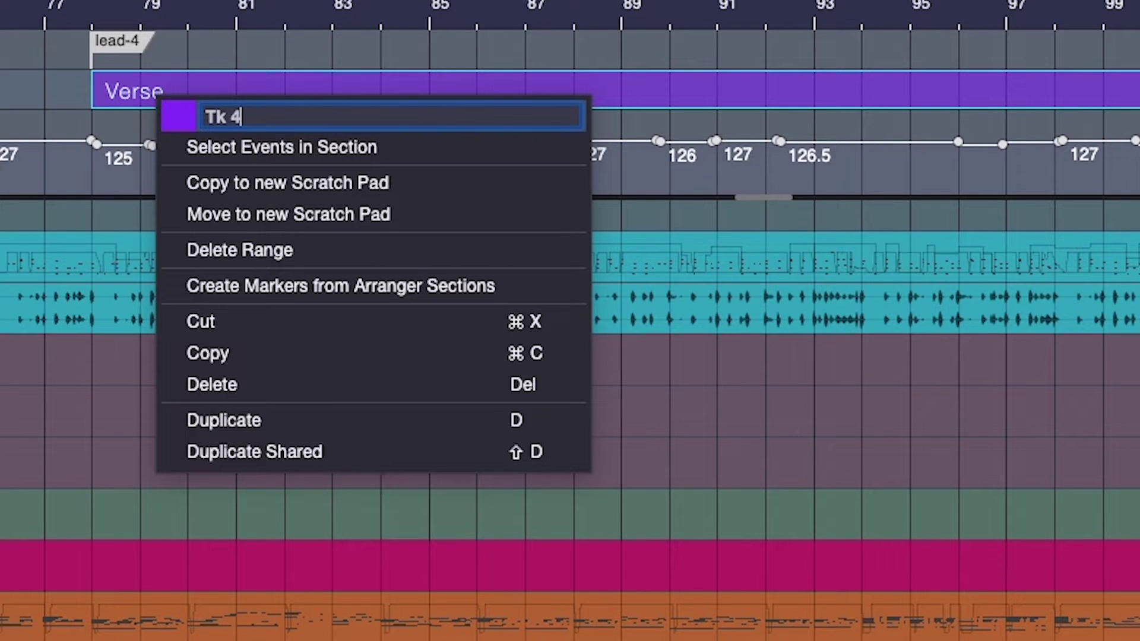
{"action": "type", "text": " Lead M1"}
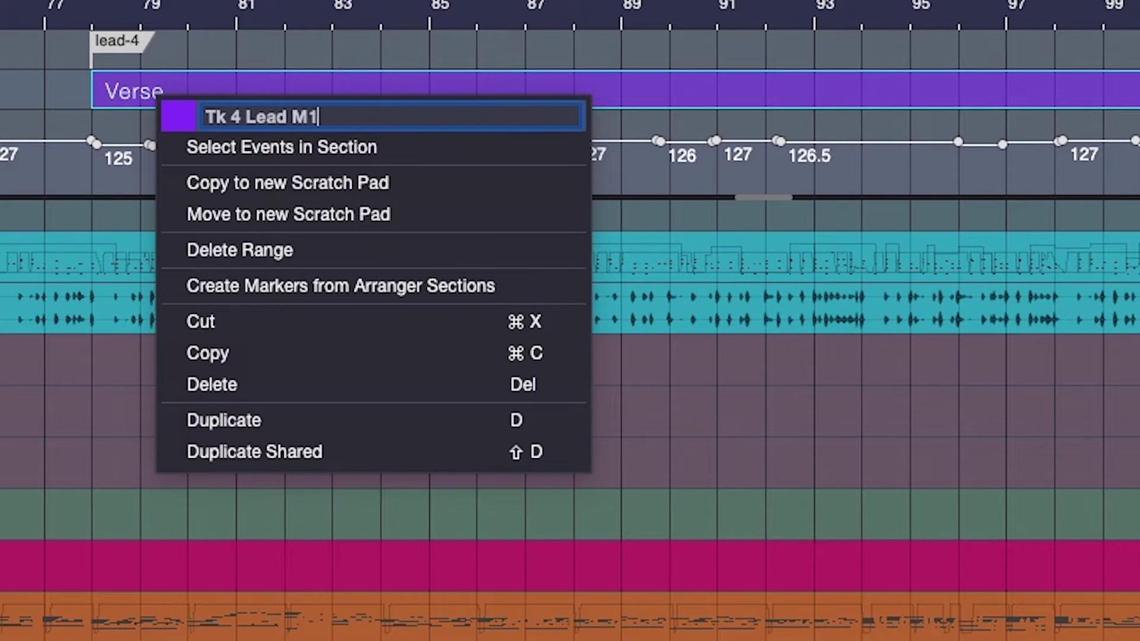
{"action": "type", "text": " B1 to Br M13 B"}
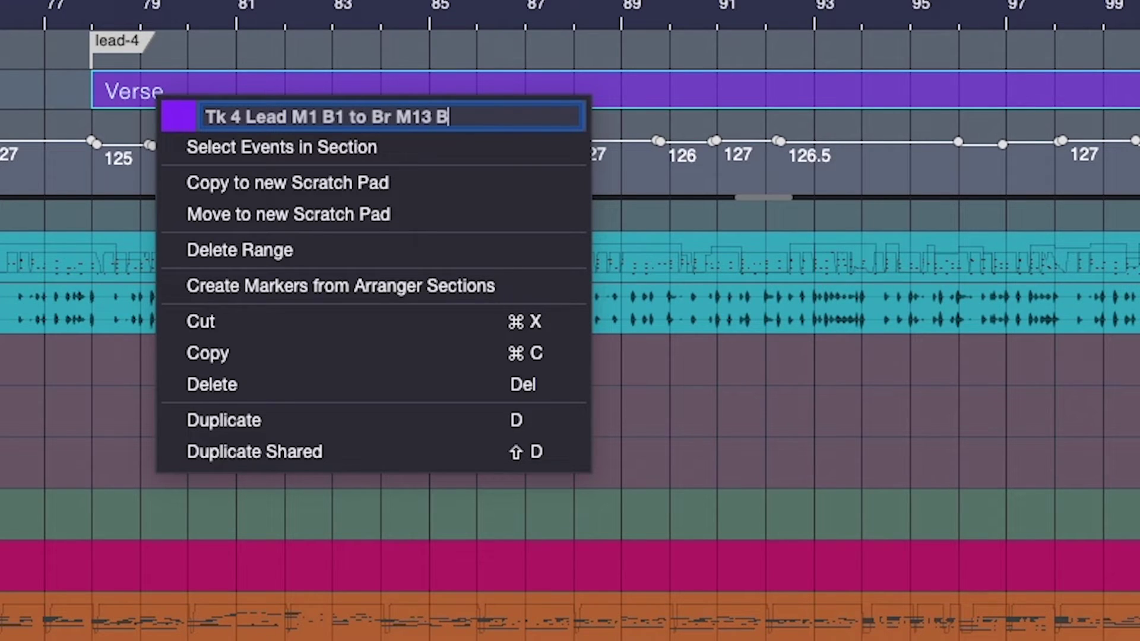
{"action": "key", "text": "Return"}
Copy the Tk 4 Lead M1 B1 to Br M13 B1 section with its events to after the Tk 6 section copy
{"action": "key", "text": "w"}
{"action": "key", "text": "w"}
{"action": "scroll", "coordinate": [493, 238], "scroll_direction": "right", "scroll_amount": 3}
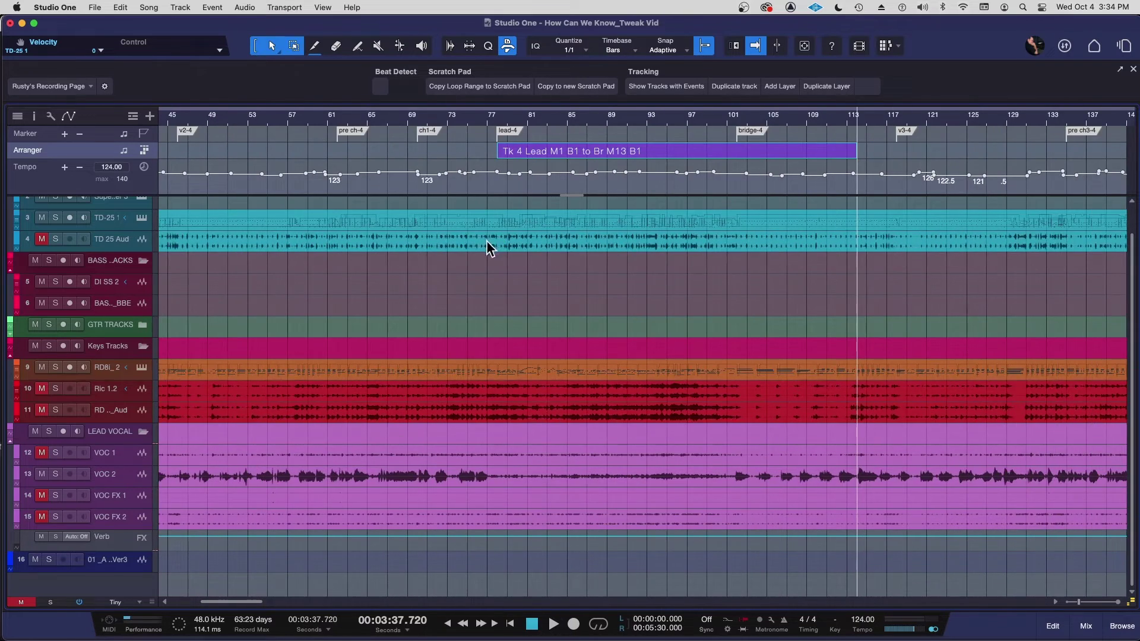
{"action": "key", "text": "w"}
{"action": "key", "text": "w"}
{"action": "key", "text": "w"}
{"action": "key", "text": "w"}
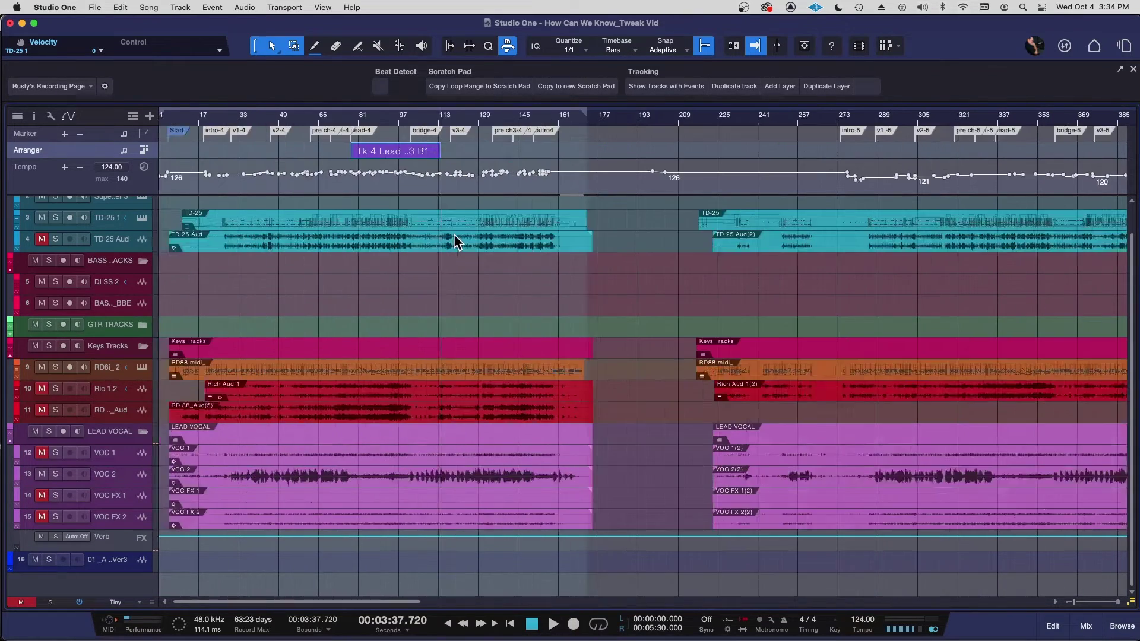
{"action": "left_click_drag", "start_coordinate": [191, 155], "coordinate": [1042, 153]}
{"action": "scroll", "coordinate": [1041, 155], "scroll_direction": "up", "scroll_amount": 5}
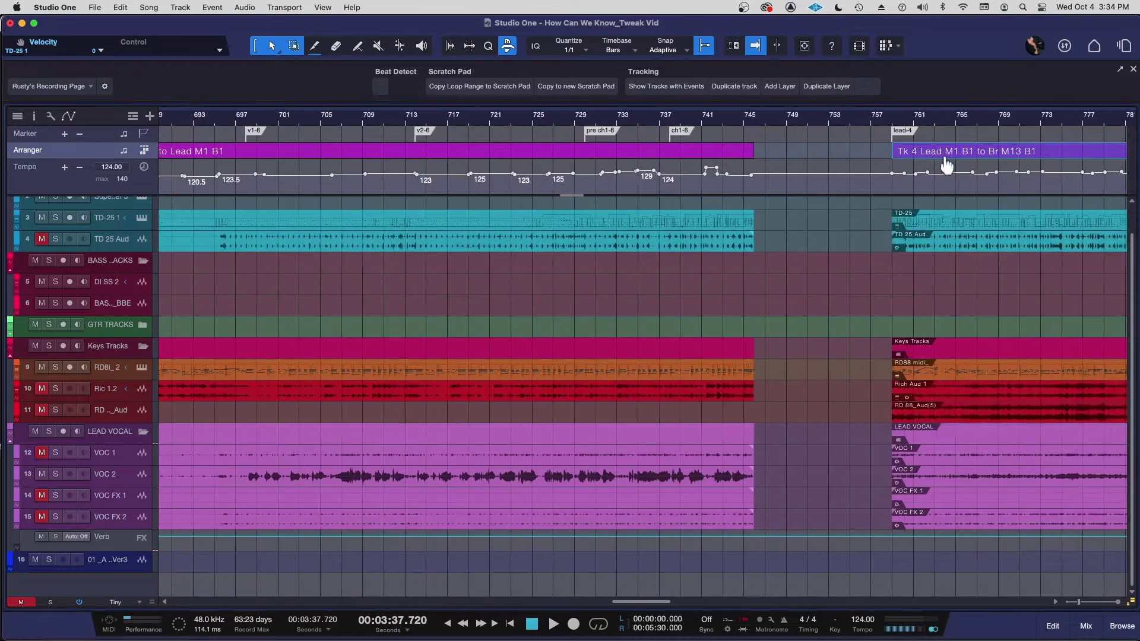
Move the copied Tk 4 section to bar 746 so that it directly joins the end of the Tk 6 section copy
{"action": "left_click_drag", "start_coordinate": [961, 149], "coordinate": [870, 151]}
{"action": "left_click_drag", "start_coordinate": [768, 119], "coordinate": [761, 147]}
{"action": "left_click_drag", "start_coordinate": [994, 150], "coordinate": [850, 148]}
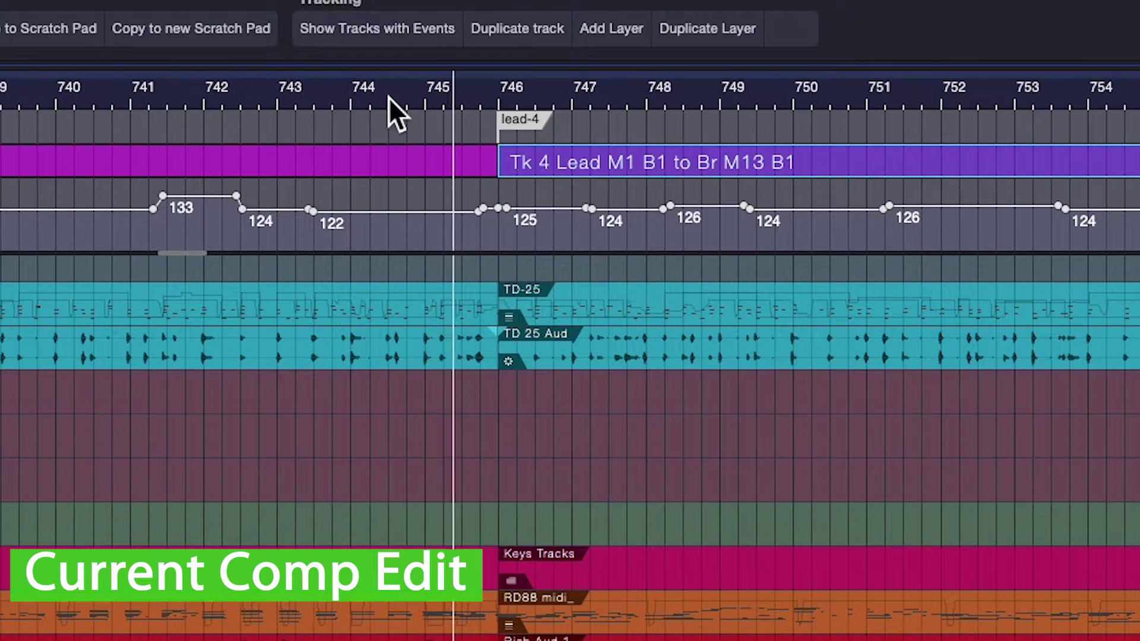
Play back the end of the copied Tk 4 section from bar 780
{"action": "key", "text": "space"}
{"action": "key", "text": "w"}
{"action": "key", "text": "w"}
{"action": "key", "text": "w"}
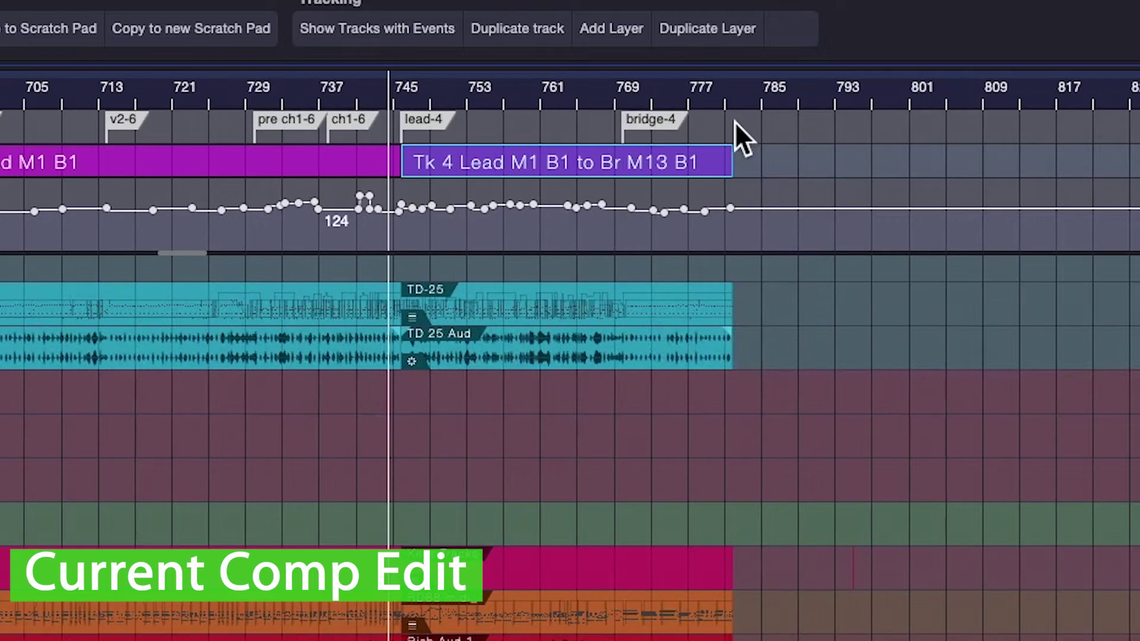
{"action": "left_click", "coordinate": [716, 99]}
{"action": "key", "text": "space"}
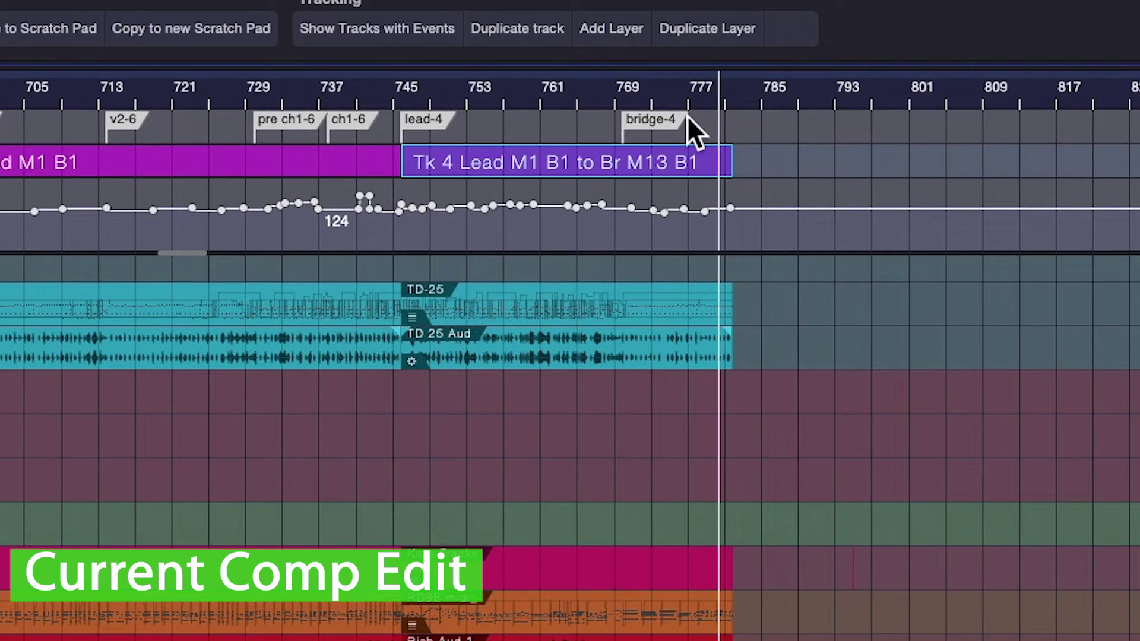
{"action": "key", "text": "e"}
{"action": "key", "text": "e"}
{"action": "key", "text": "e"}
{"action": "key", "text": "e"}
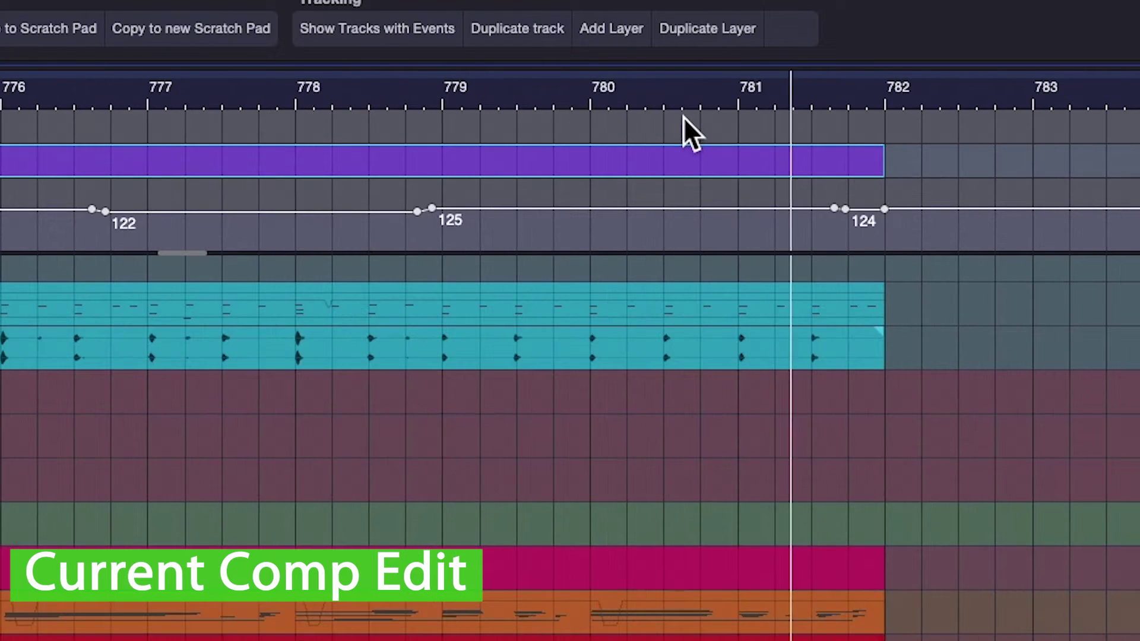
{"action": "key", "text": "space"}
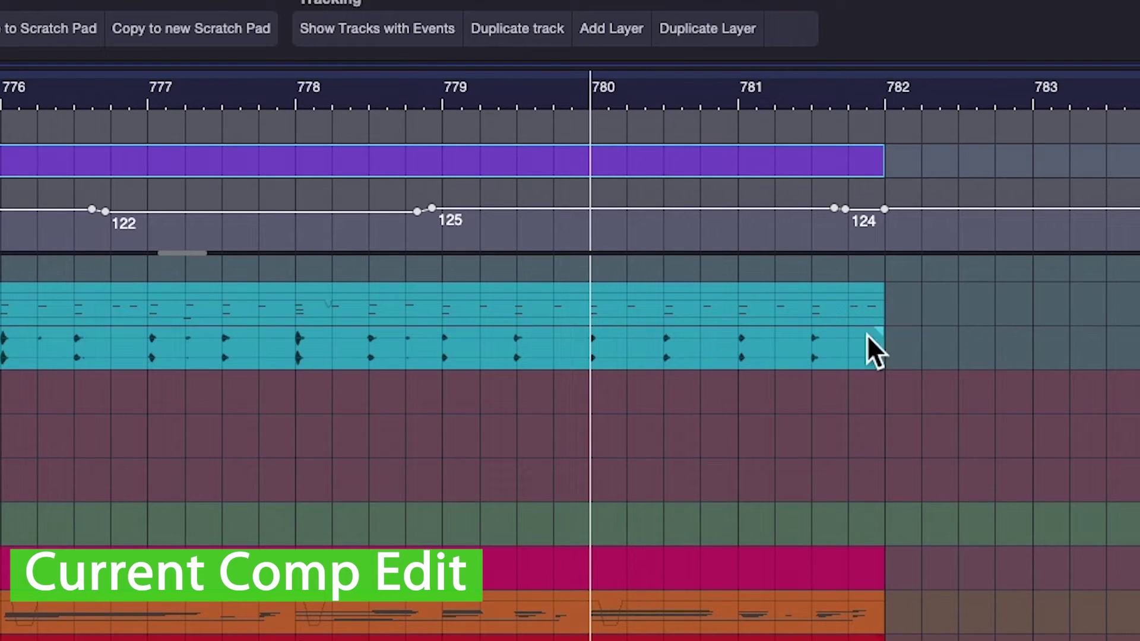
Audition the reference comp edit around bar 710, where the Br end V3, PC 3 section leads into PC 3 Trans
{"action": "key", "text": "w"}
{"action": "key", "text": "w"}
{"action": "key", "text": "w"}
{"action": "key", "text": "w"}
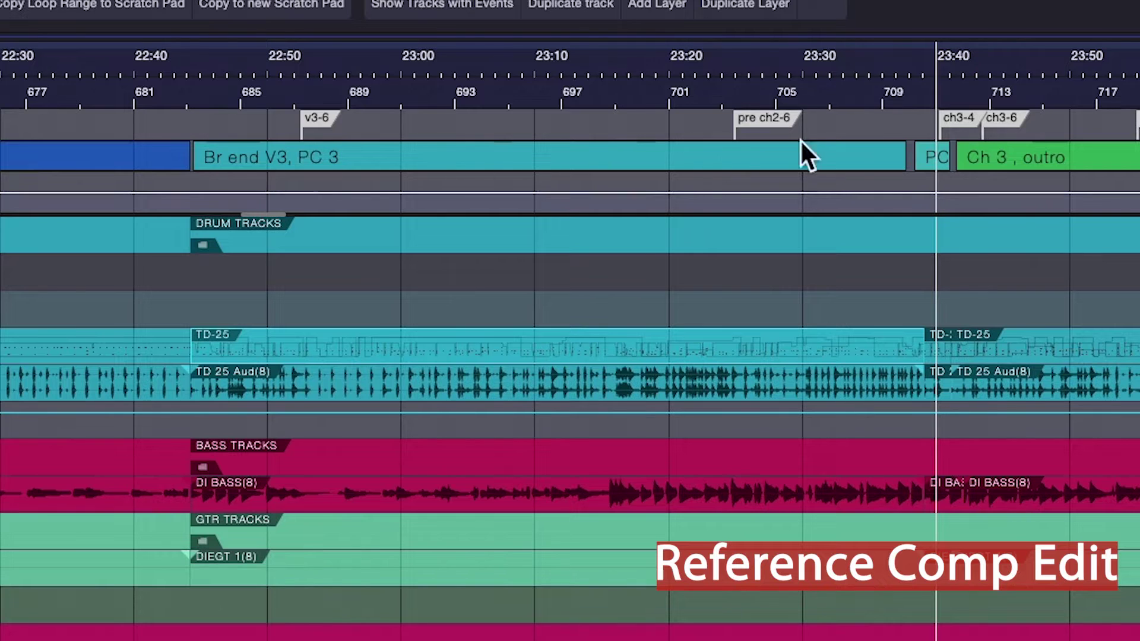
{"action": "left_click_drag", "start_coordinate": [906, 81], "coordinate": [893, 136]}
{"action": "left_click", "coordinate": [720, 70]}
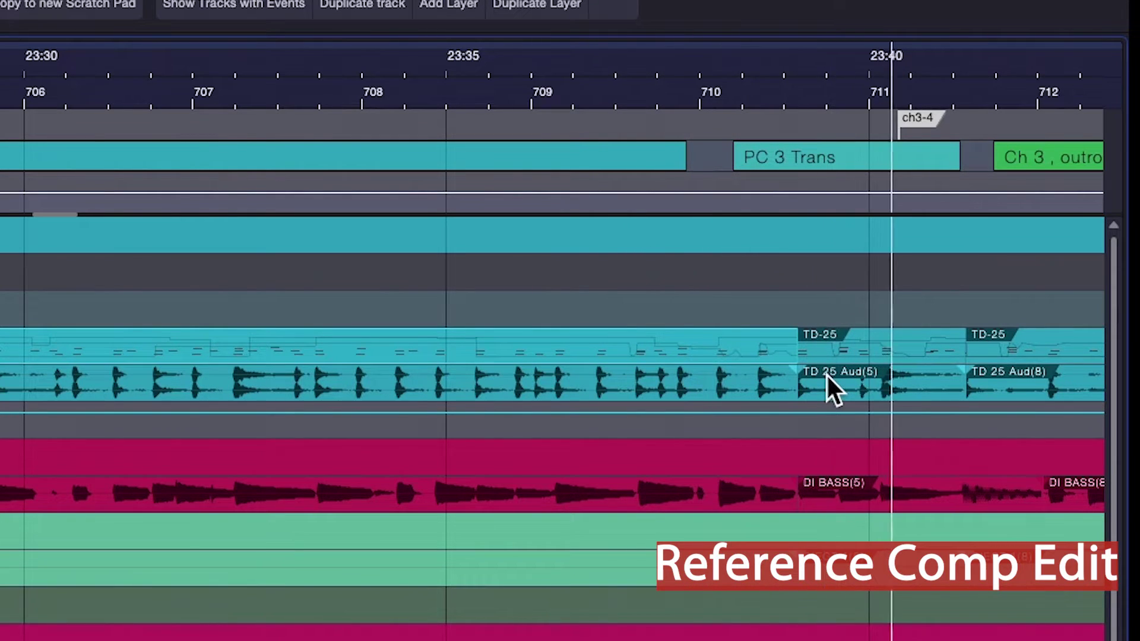
{"action": "key", "text": "space"}
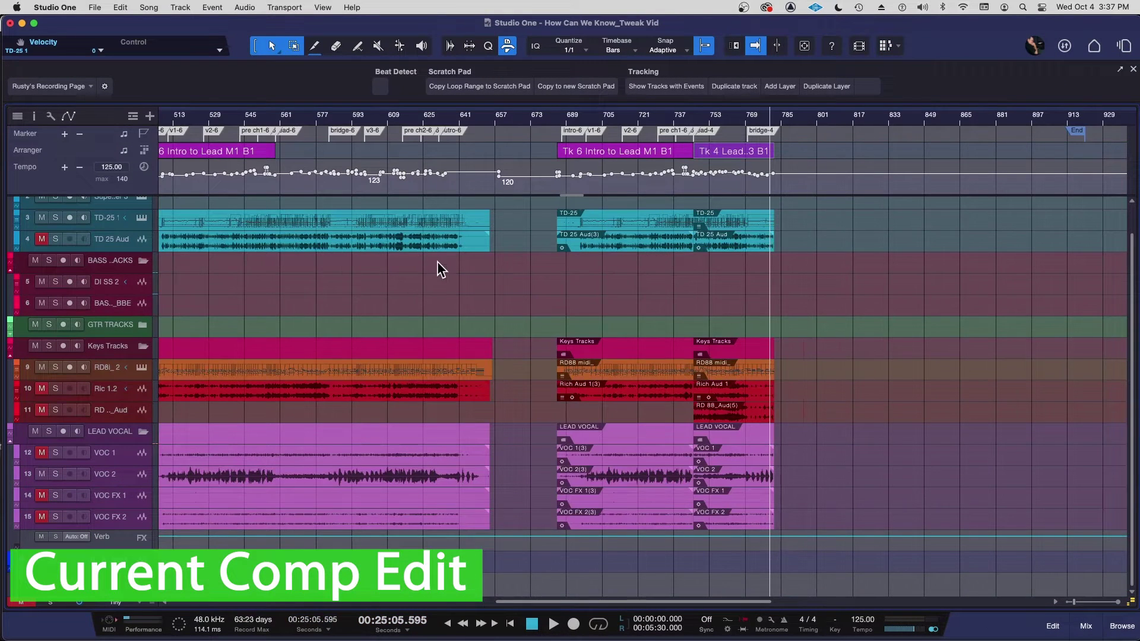
Play take 6's bridge from bar 593 to find the section start, and place the playhead at bar 595
{"action": "scroll", "coordinate": [437, 261], "scroll_direction": "left", "scroll_amount": 5}
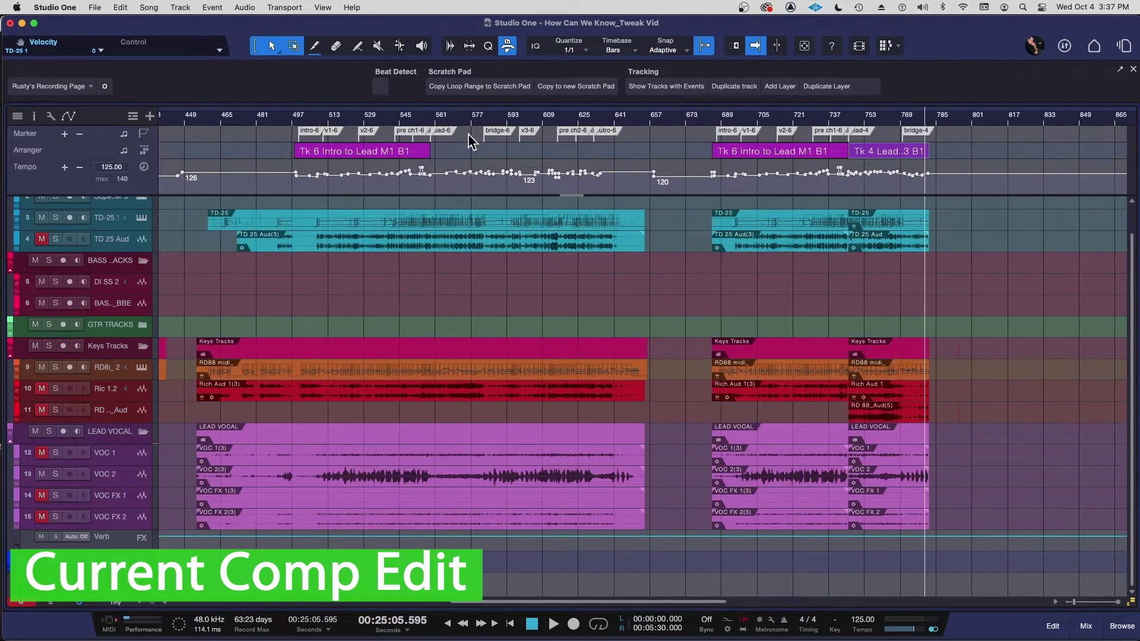
{"action": "left_click_drag", "start_coordinate": [466, 116], "coordinate": [466, 128]}
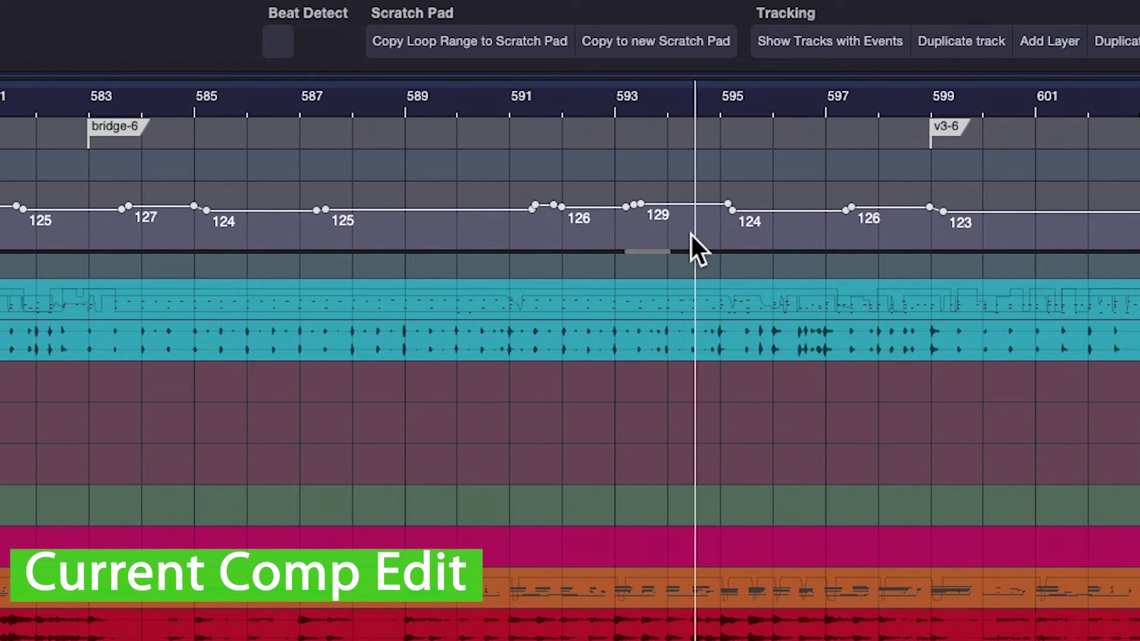
{"action": "key", "text": "space"}
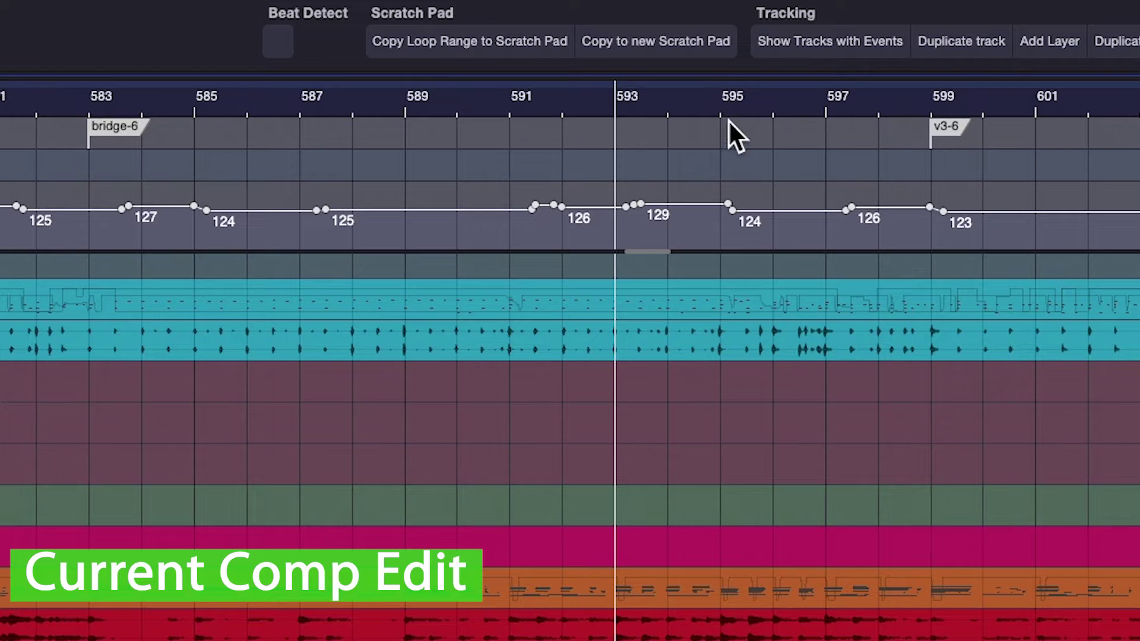
{"action": "left_click", "coordinate": [722, 107]}
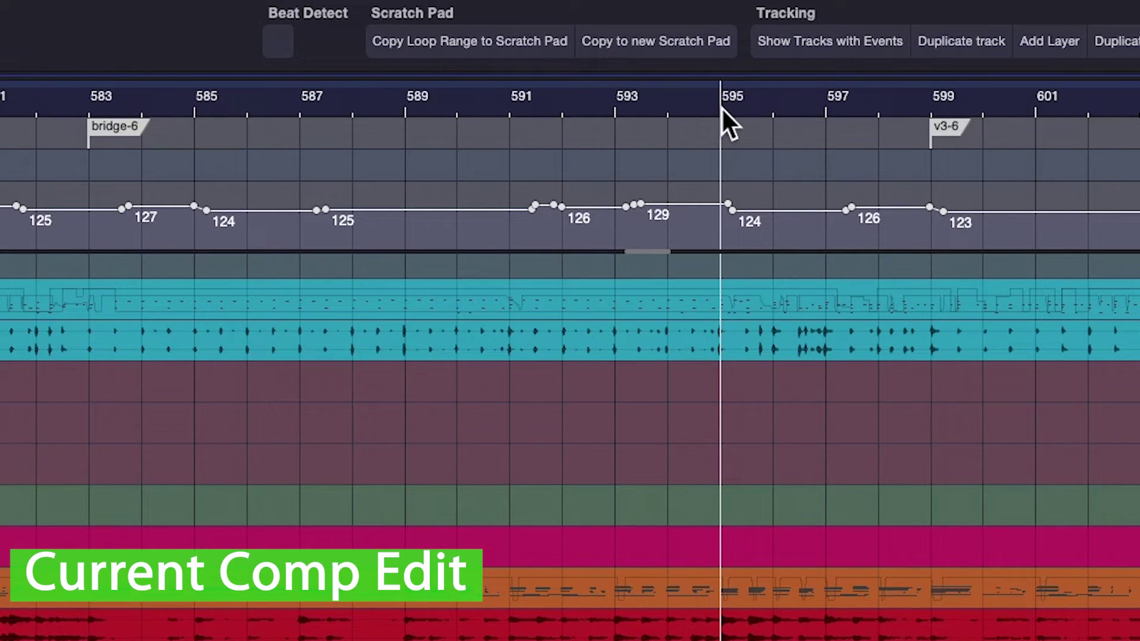
Draw a Verse arranger section in take 6 from bar 595 through the pre-chorus to bar 623 beat 3
{"action": "left_click_drag", "start_coordinate": [728, 163], "coordinate": [1139, 160]}
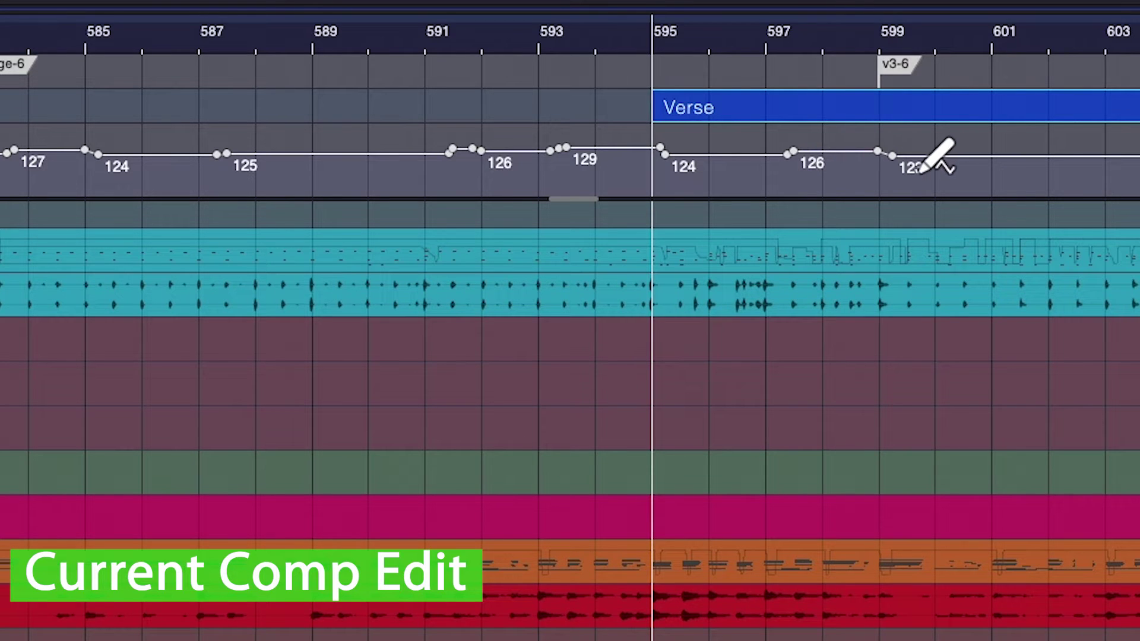
{"action": "key", "text": "g"}
{"action": "scroll", "coordinate": [916, 172], "scroll_direction": "right", "scroll_amount": 8}
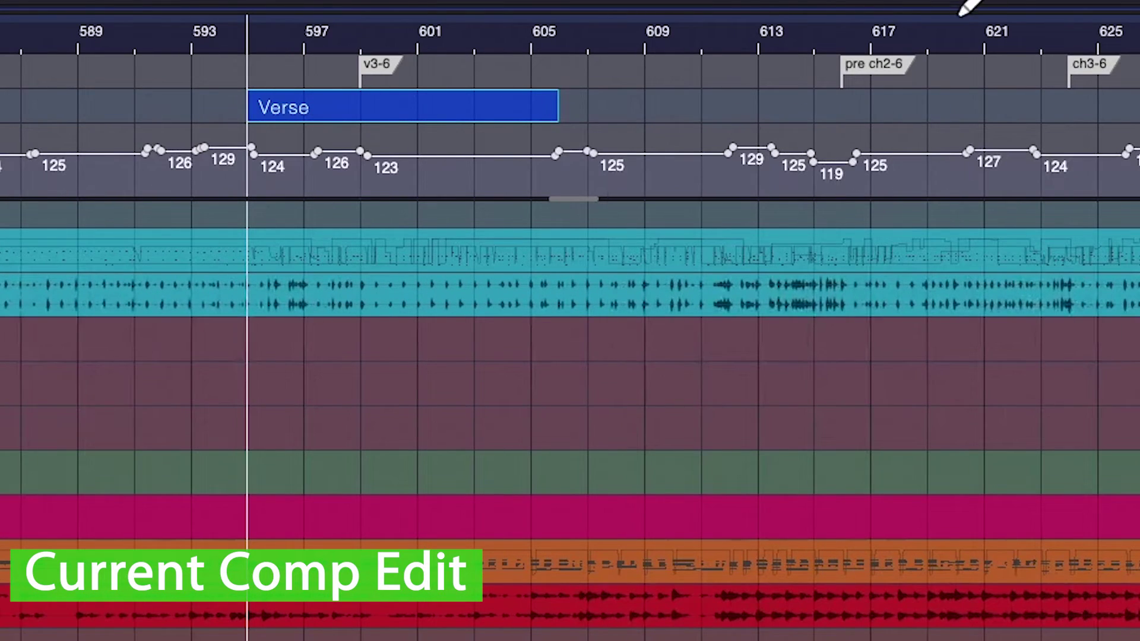
{"action": "left_click_drag", "start_coordinate": [560, 107], "coordinate": [1065, 110]}
{"action": "scroll", "coordinate": [1074, 34], "scroll_direction": "up", "scroll_amount": 10}
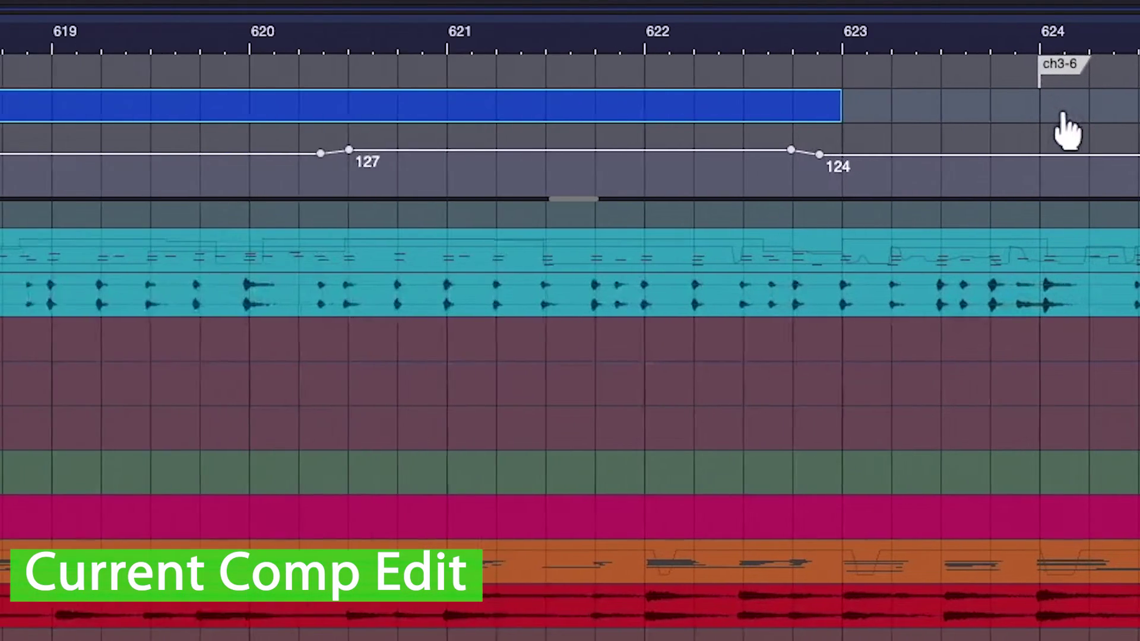
{"action": "left_click_drag", "start_coordinate": [799, 111], "coordinate": [912, 115]}
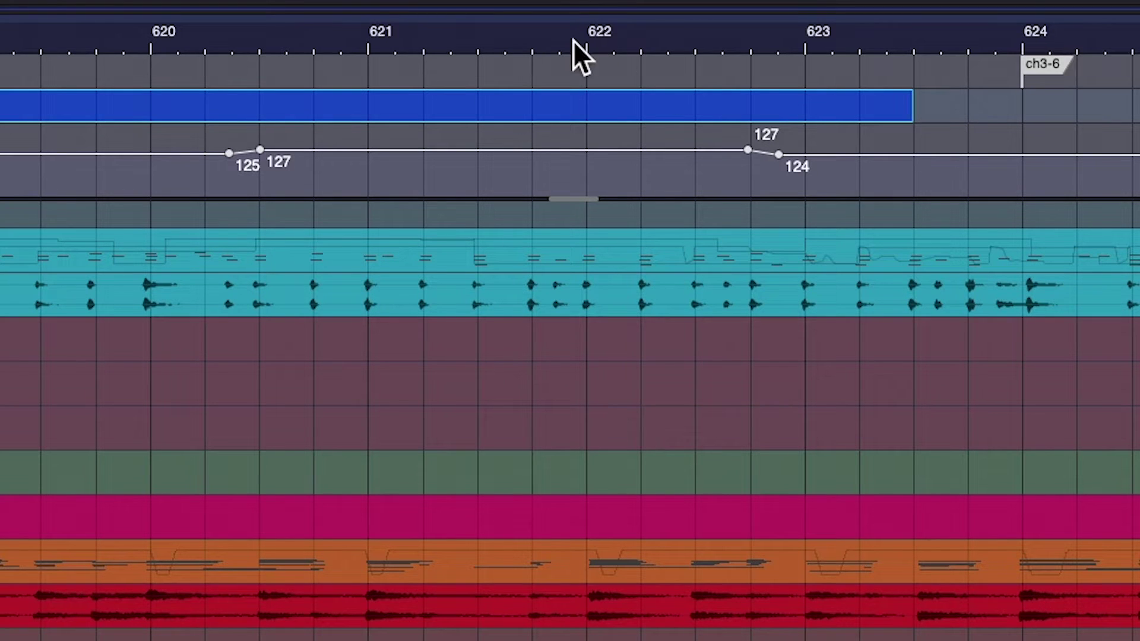
Play back take 6 from bar 621 beat 4 to check where the new arranger section ends
{"action": "left_click", "coordinate": [520, 41]}
{"action": "key", "text": "space"}
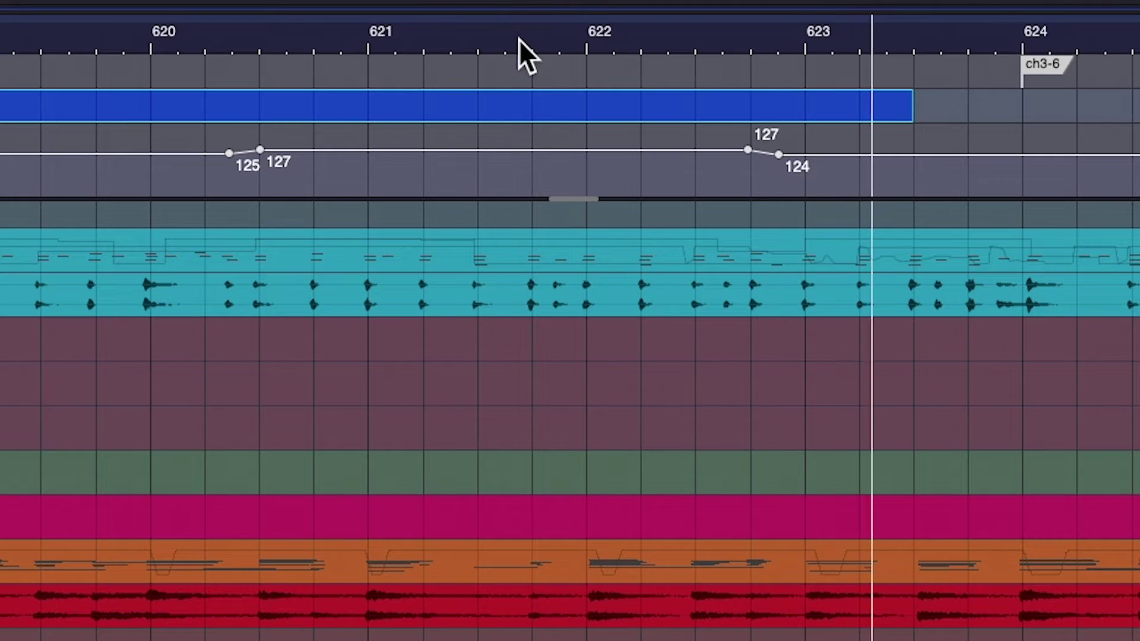
{"action": "key", "text": "space"}
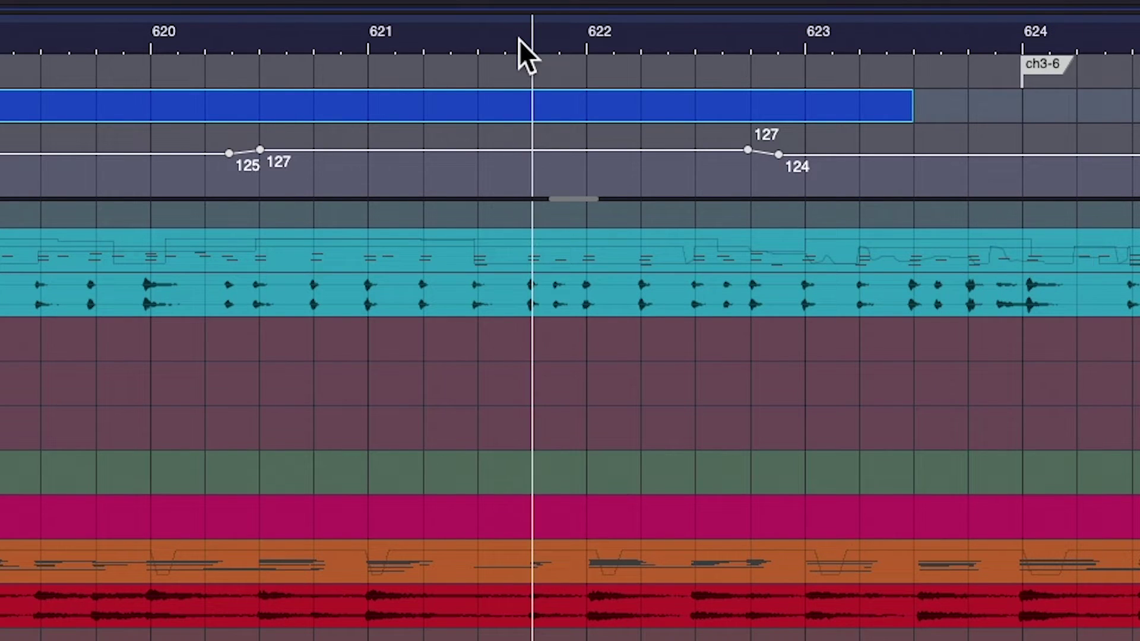
Rename the new take 6 Verse section as TK6 Bridge M13 B1 to Pr Ch2 Last MB3
{"action": "key", "text": "g"}
{"action": "key", "text": "g"}
{"action": "key", "text": "g"}
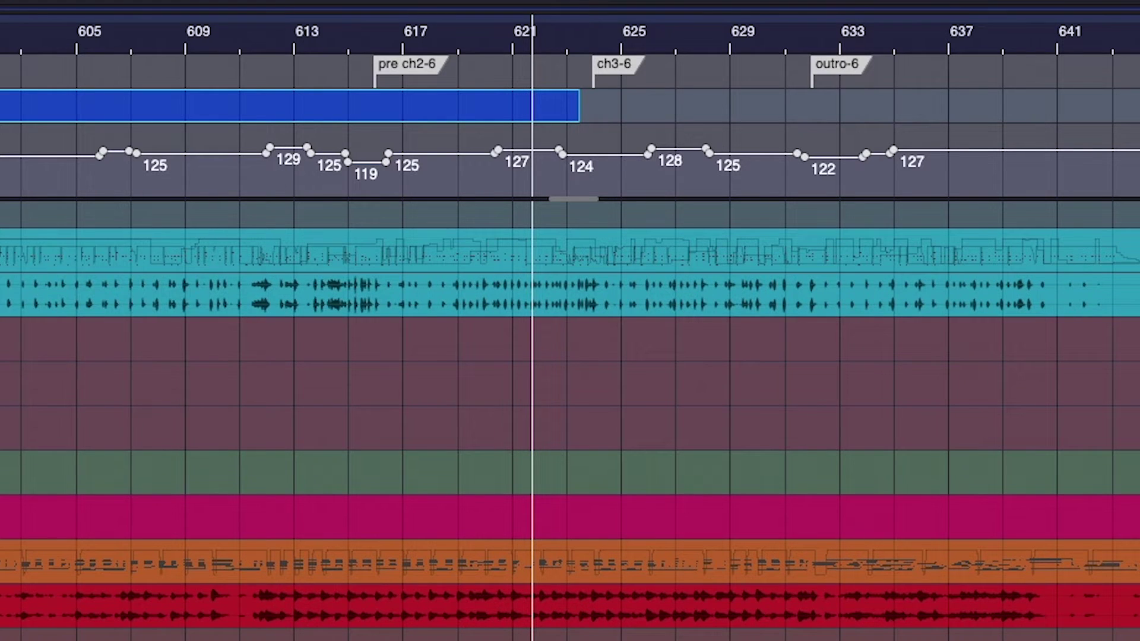
{"action": "right_click", "coordinate": [113, 95]}
{"action": "double_click", "coordinate": [191, 114]}
{"action": "type", "text": "TK6 B"}
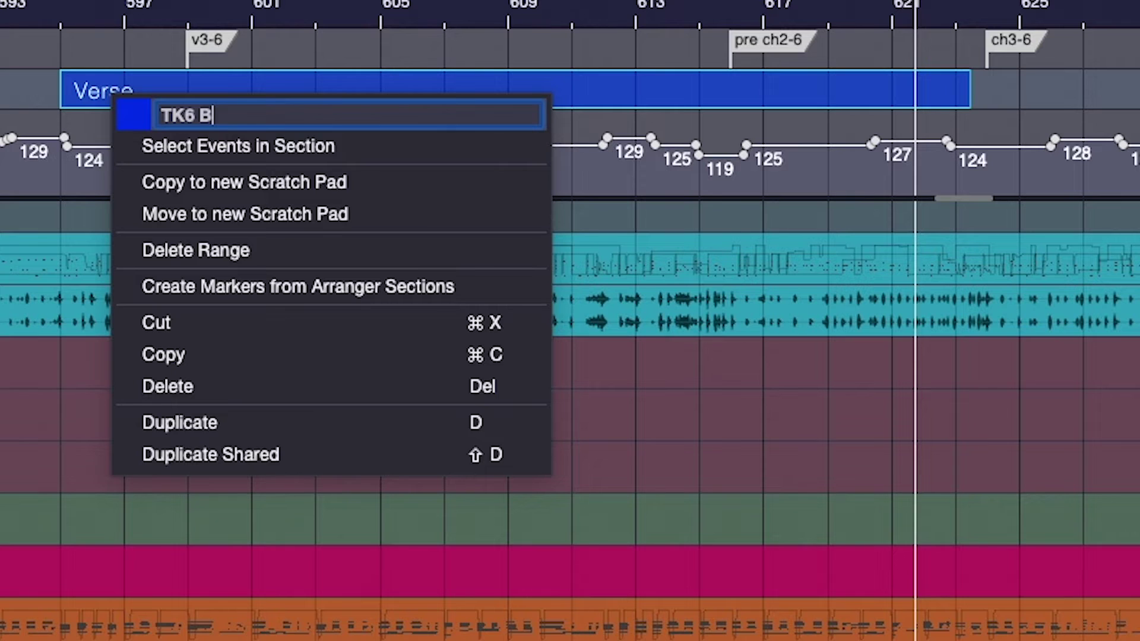
{"action": "type", "text": "ridge M13 B1 to Pr Ch2"}
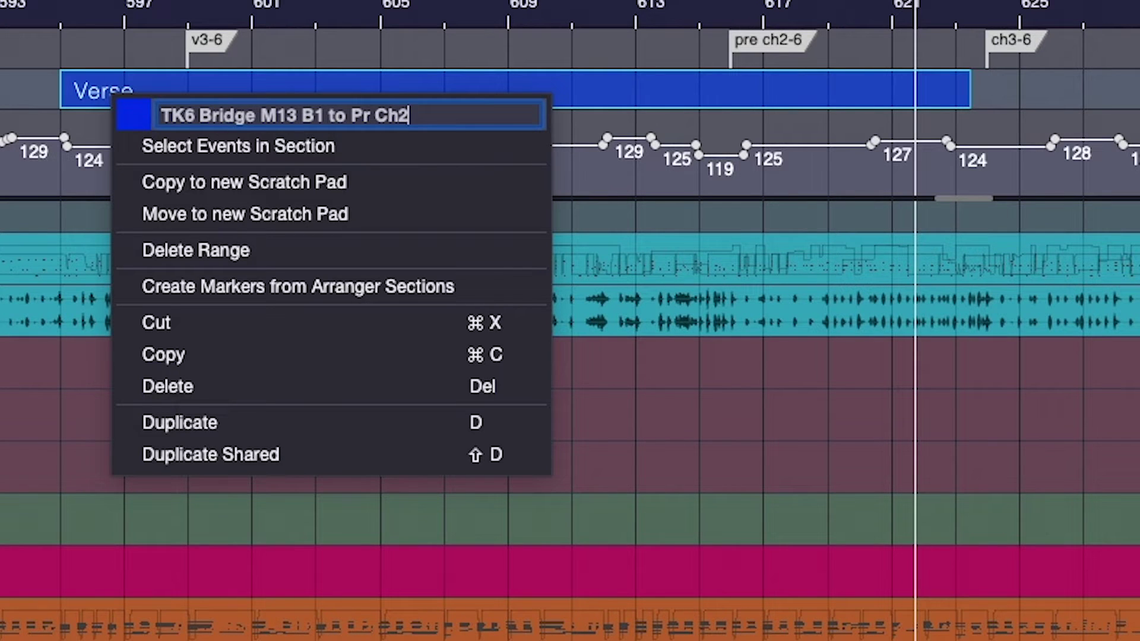
{"action": "type", "text": " Last MB3"}
{"action": "key", "text": "Return"}
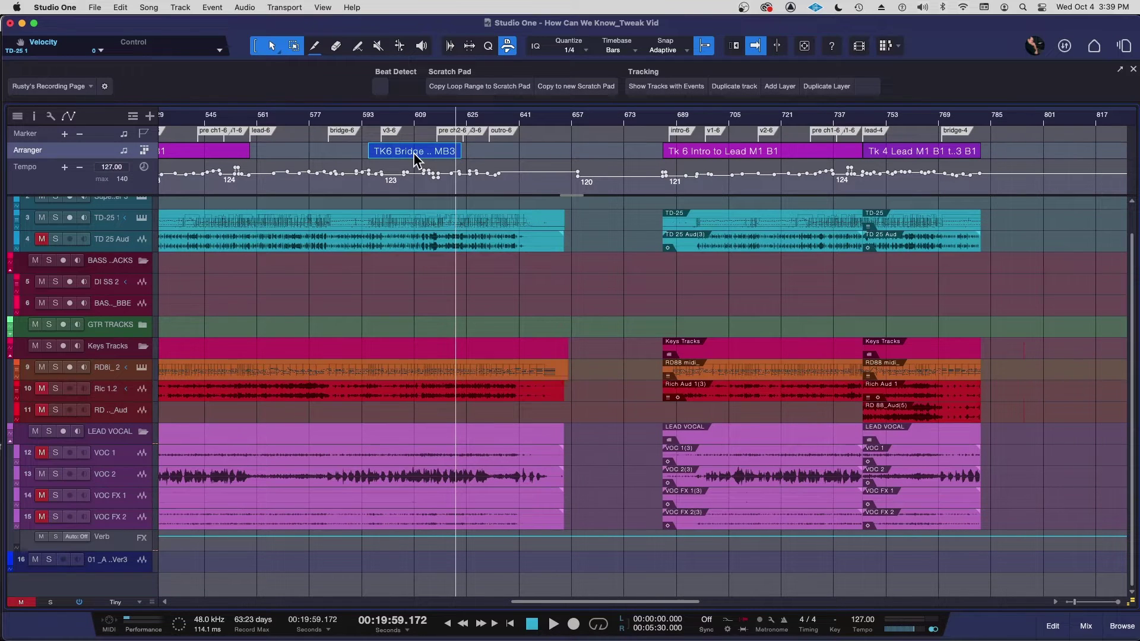
Copy the TK6 Bridge section with its events to bar 782 so that it directly joins the end of the Tk 4 copy
{"action": "left_click_drag", "start_coordinate": [624, 161], "coordinate": [1046, 153]}
{"action": "left_click_drag", "start_coordinate": [1028, 115], "coordinate": [974, 152]}
{"action": "left_click_drag", "start_coordinate": [990, 149], "coordinate": [980, 147]}
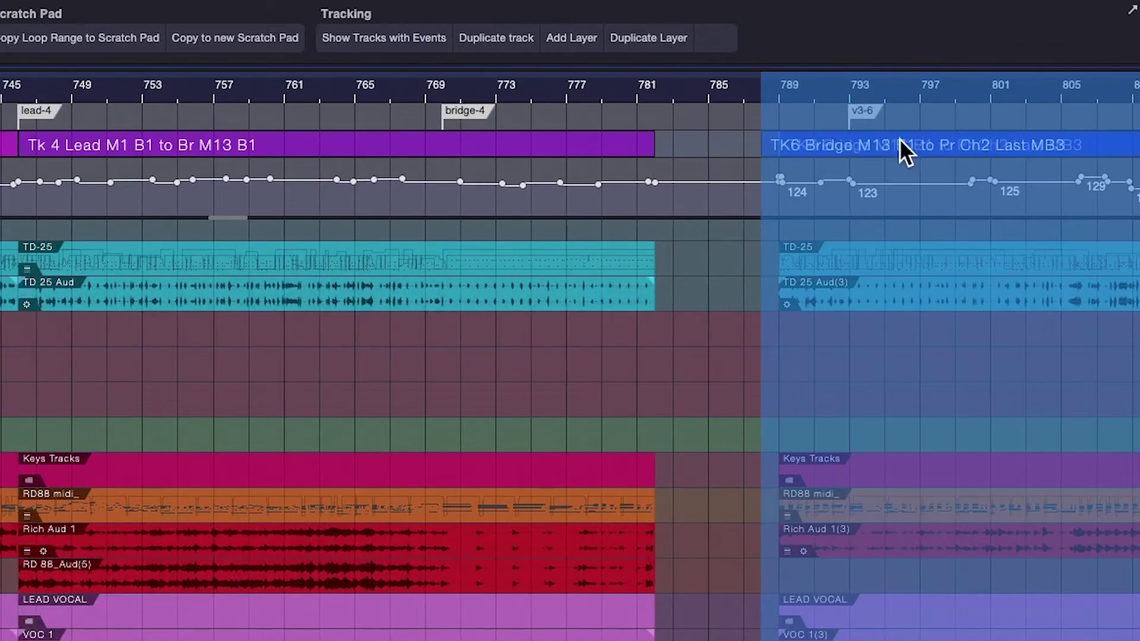
{"action": "left_click_drag", "start_coordinate": [900, 140], "coordinate": [626, 150]}
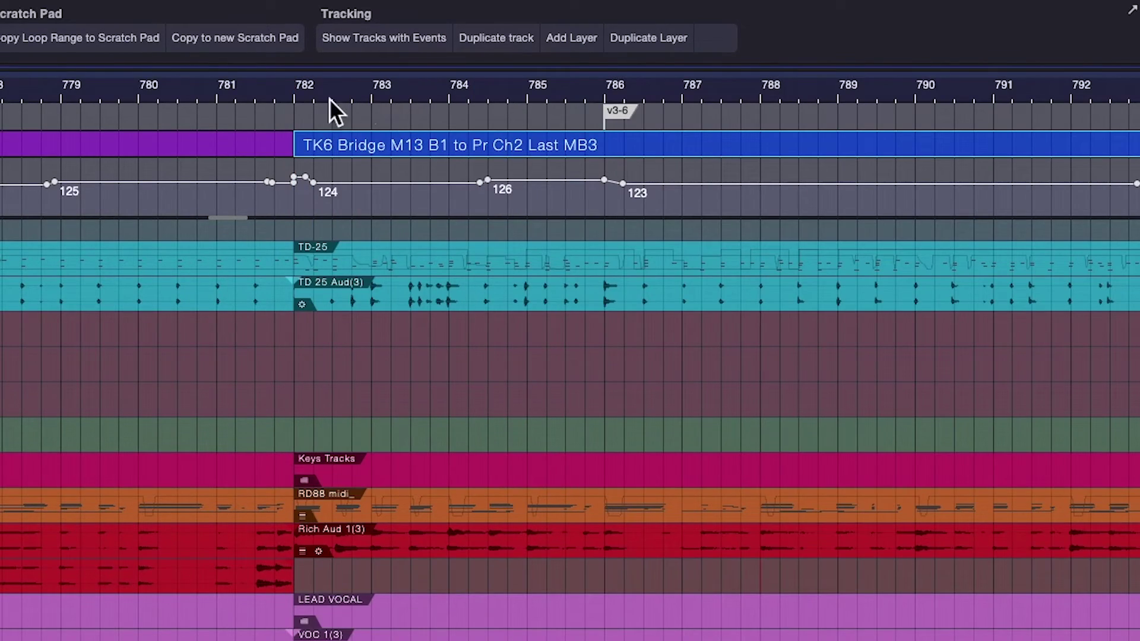
Play back the join at bar 782 from bar 780, and the TK6 Bridge copy's ending from bar 808
{"action": "left_click", "coordinate": [145, 93]}
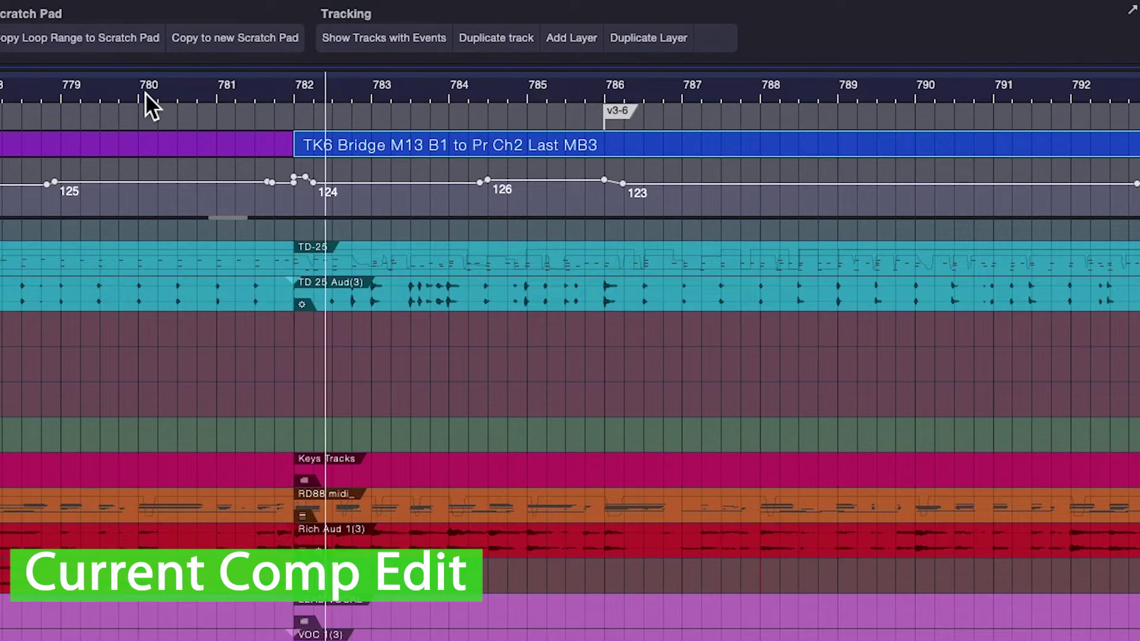
{"action": "key", "text": "space"}
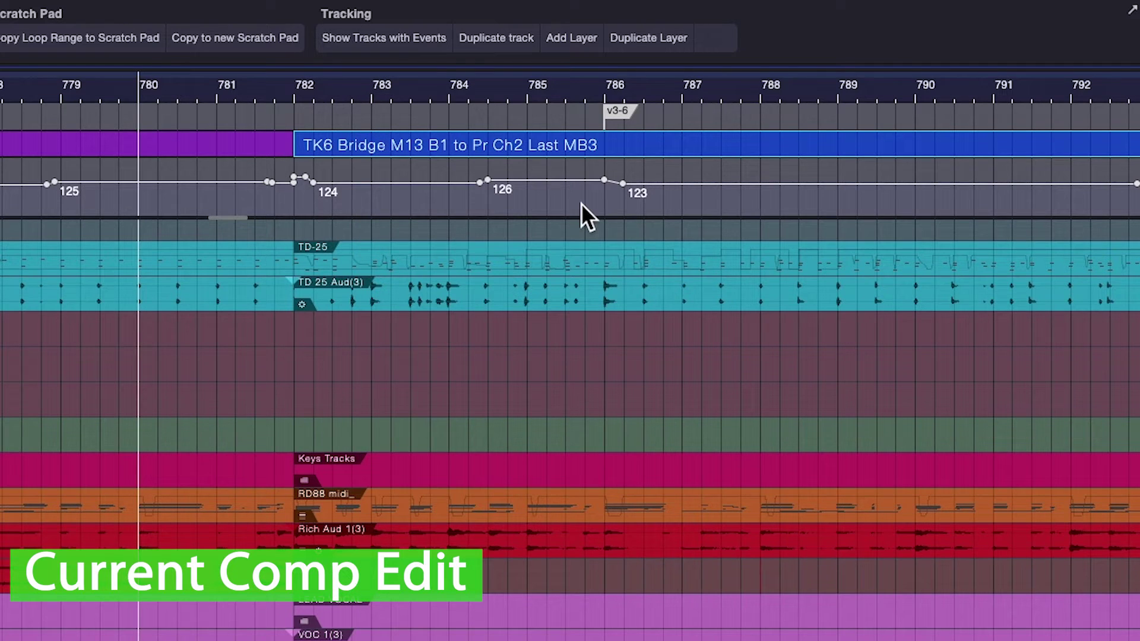
{"action": "key", "text": "w"}
{"action": "key", "text": "w"}
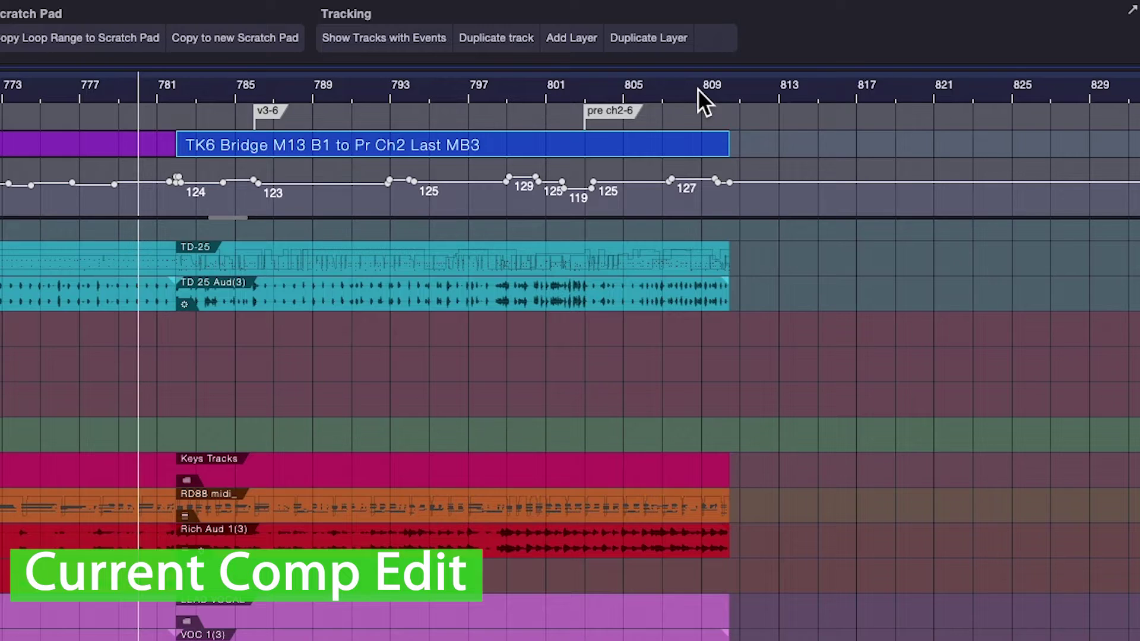
{"action": "scroll", "coordinate": [697, 88], "scroll_direction": "up", "scroll_amount": 6}
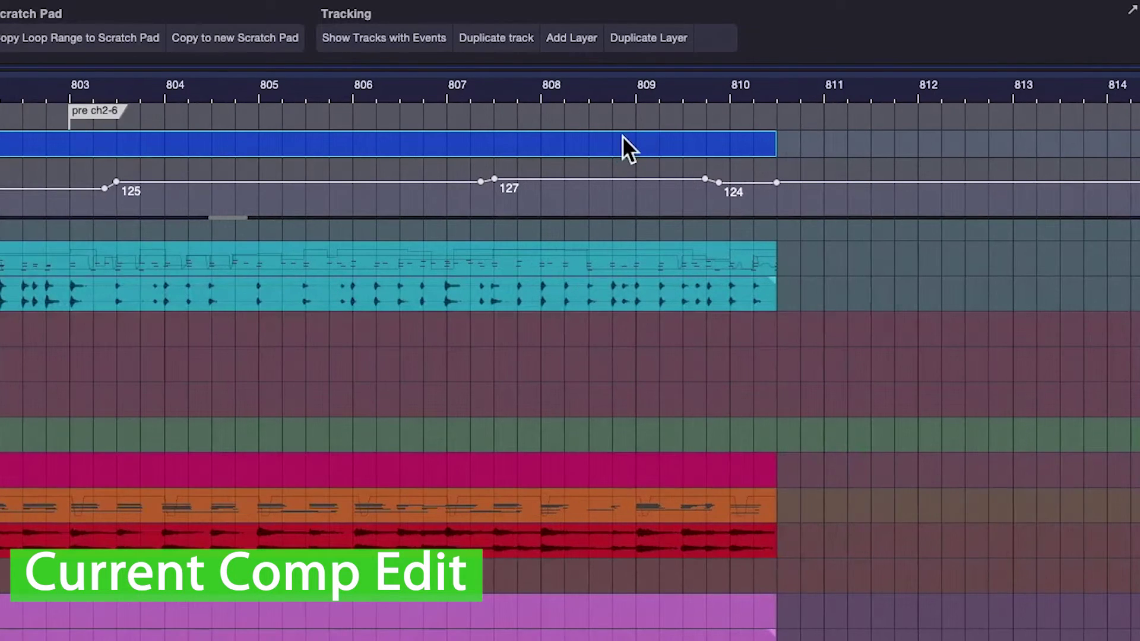
{"action": "left_click", "coordinate": [541, 87]}
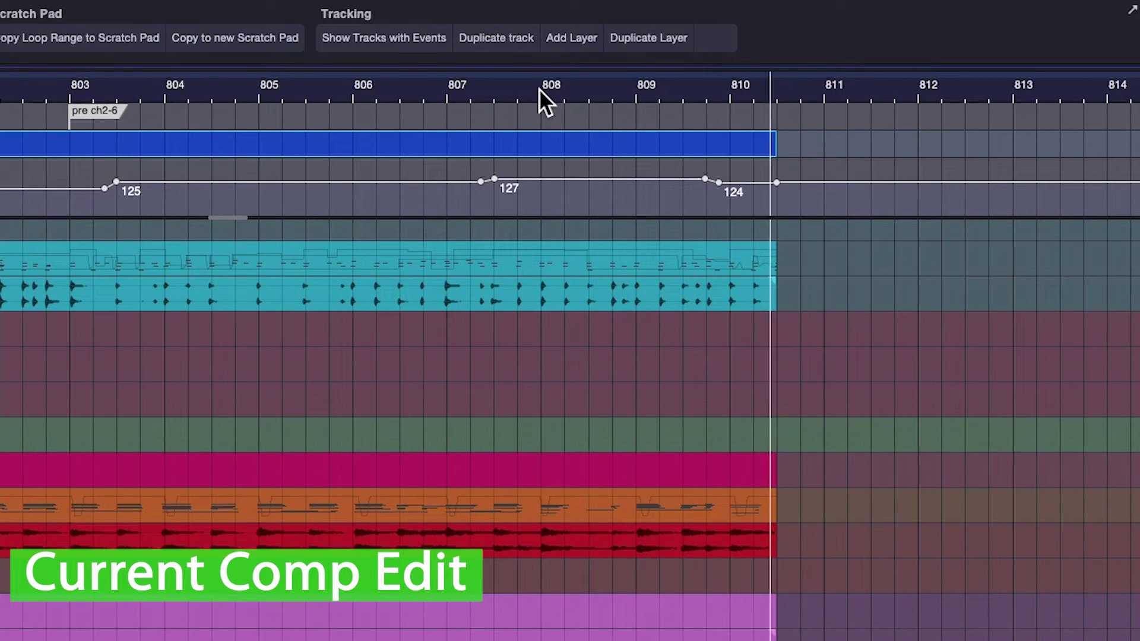
{"action": "key", "text": "space"}
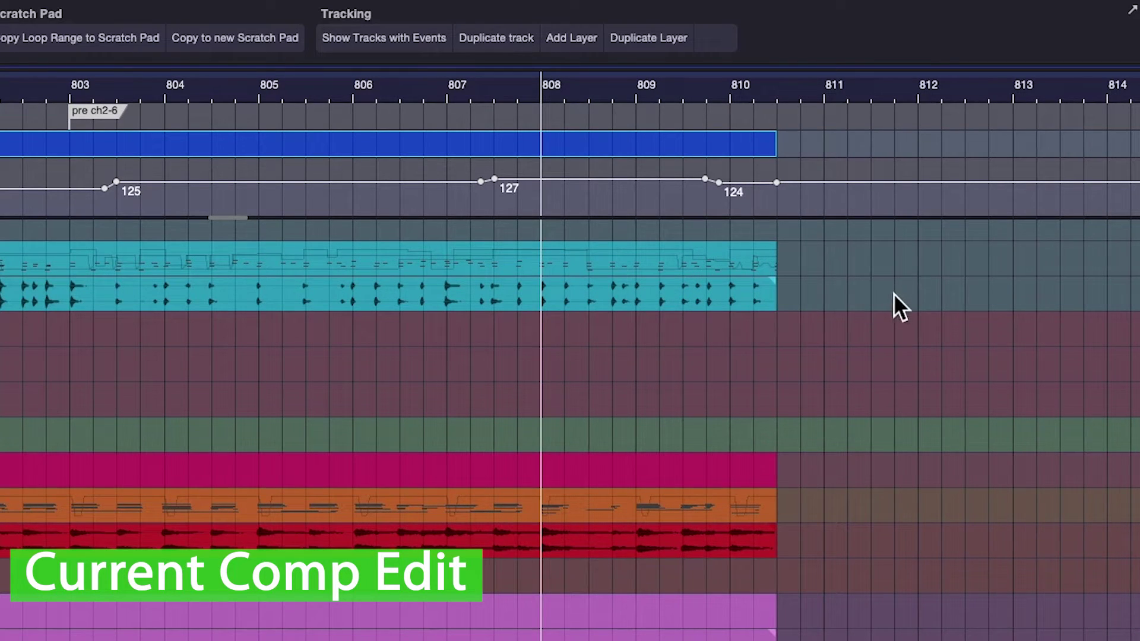
Examine and play the PC 3 Trans section of the reference comp edit around bars 710 to 712
{"action": "key", "text": "w"}
{"action": "key", "text": "w"}
{"action": "key", "text": "w"}
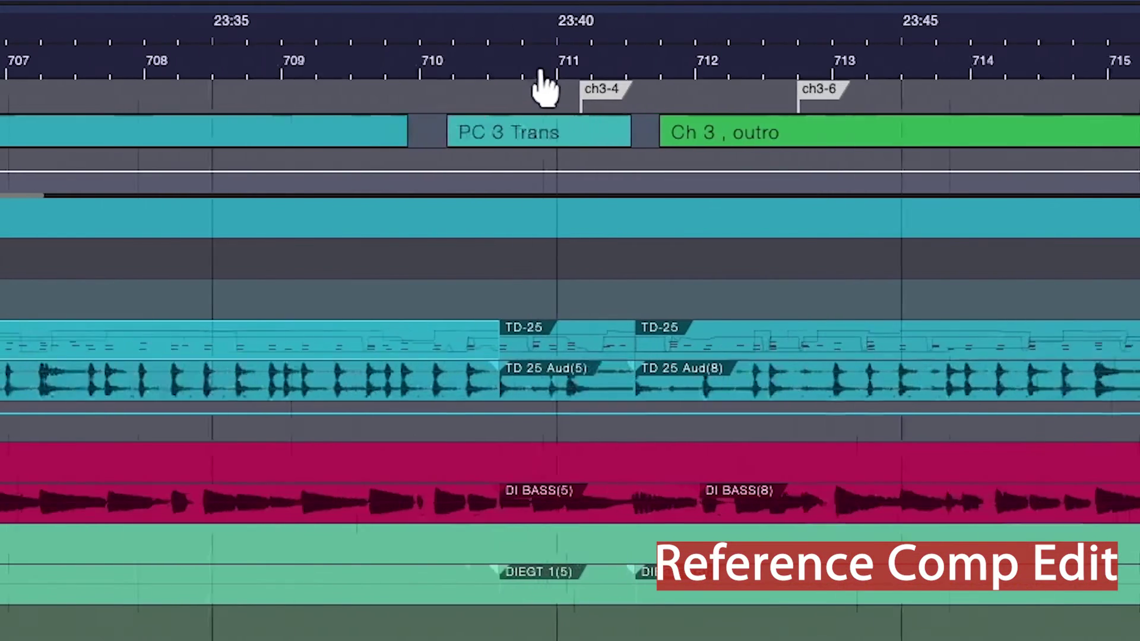
{"action": "left_click_drag", "start_coordinate": [541, 71], "coordinate": [384, 117]}
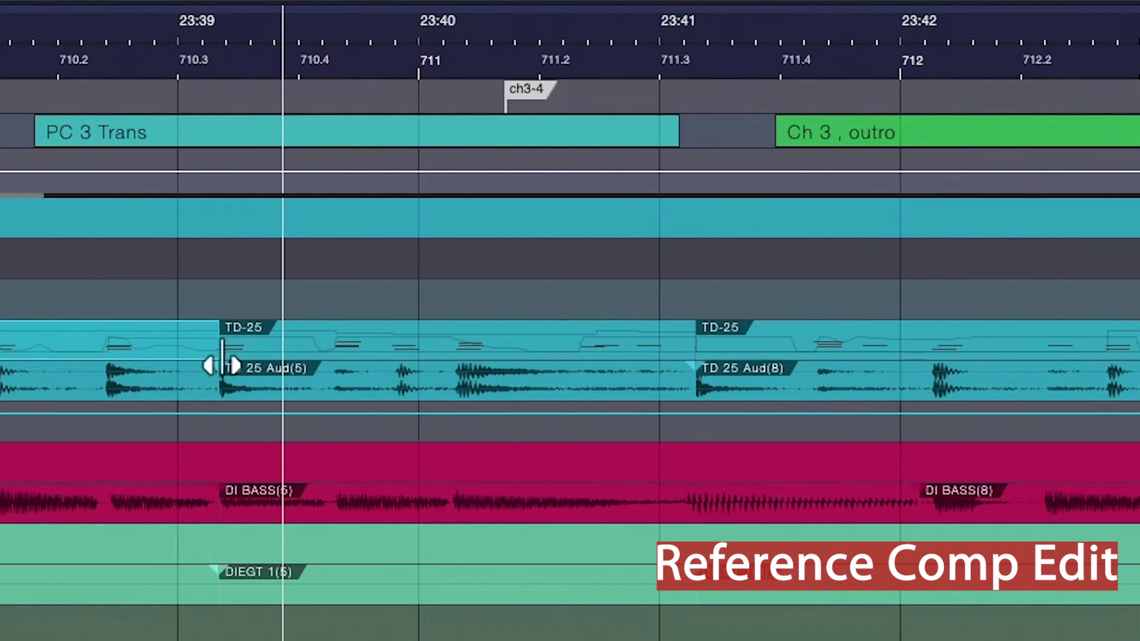
{"action": "left_click", "coordinate": [95, 33]}
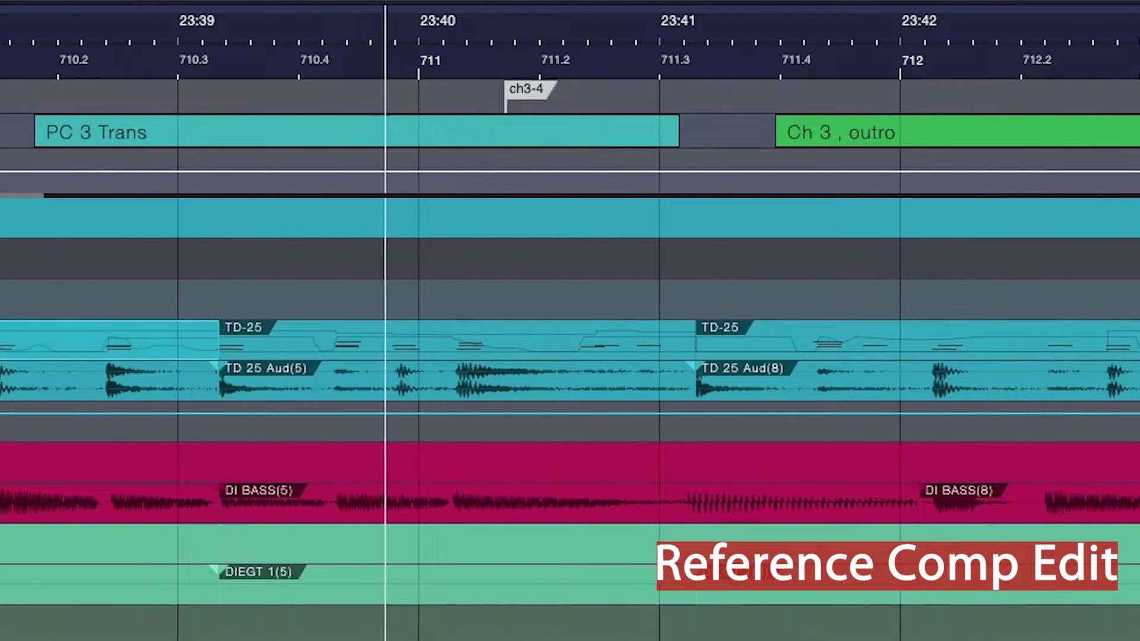
{"action": "key", "text": "space"}
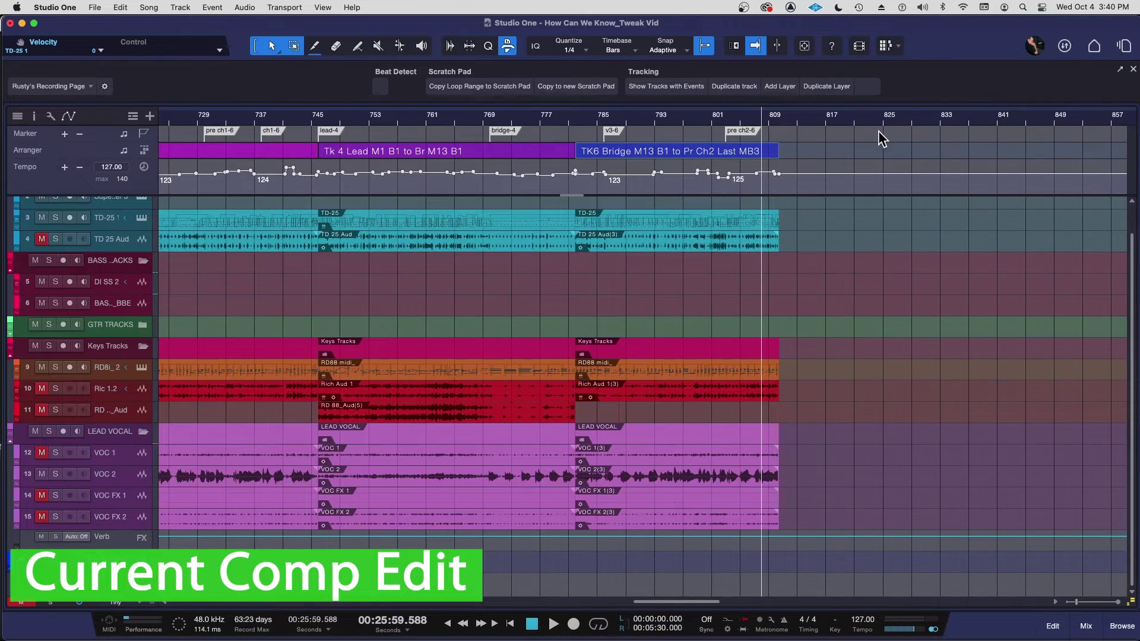
Add an arranger section in take 5 around the ch3-5 marker, spanning bar 400 beat 3 to bar 401 beat 3
{"action": "left_click", "coordinate": [772, 162]}
{"action": "scroll", "coordinate": [772, 162], "scroll_direction": "left", "scroll_amount": 6}
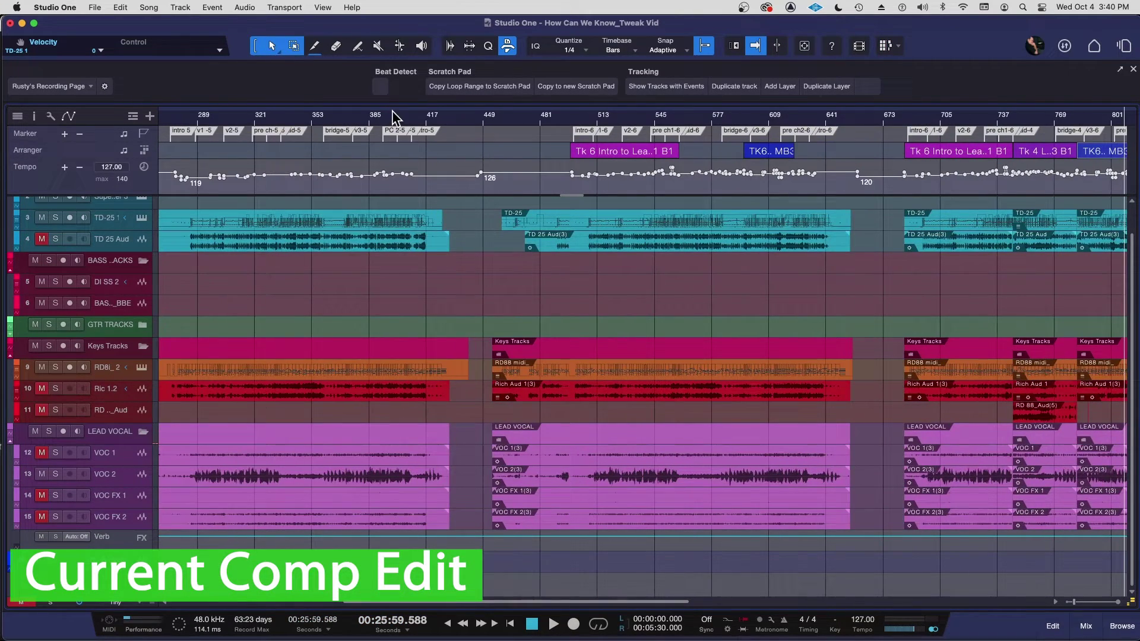
{"action": "left_click_drag", "start_coordinate": [391, 119], "coordinate": [404, 174]}
{"action": "left_click_drag", "start_coordinate": [459, 119], "coordinate": [474, 160]}
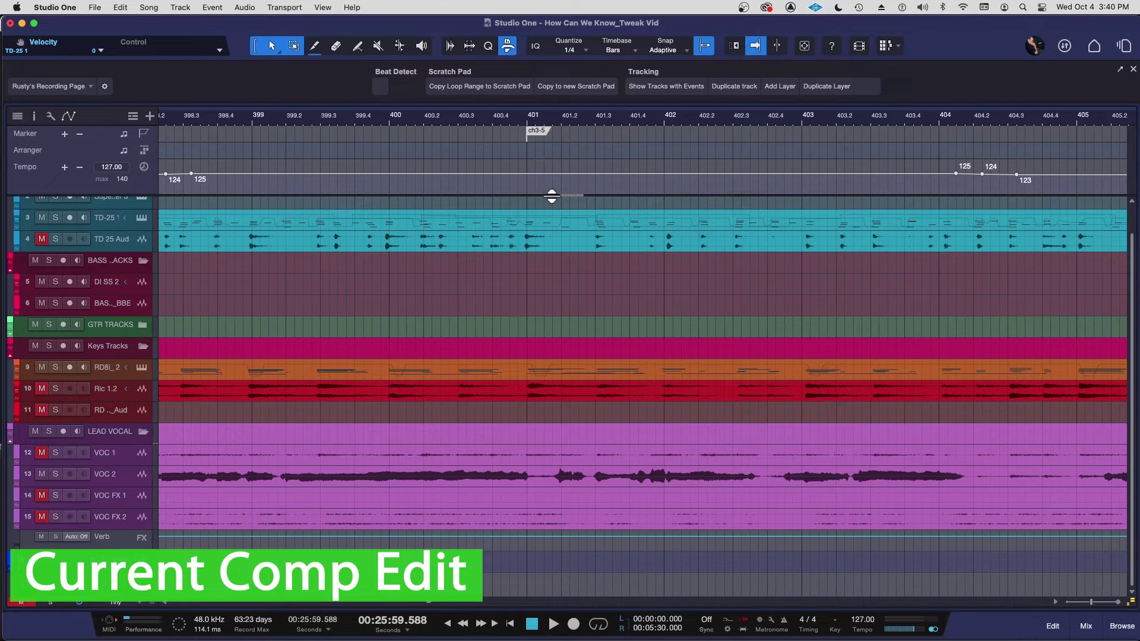
{"action": "key", "text": "5"}
{"action": "left_click_drag", "start_coordinate": [463, 155], "coordinate": [491, 156]}
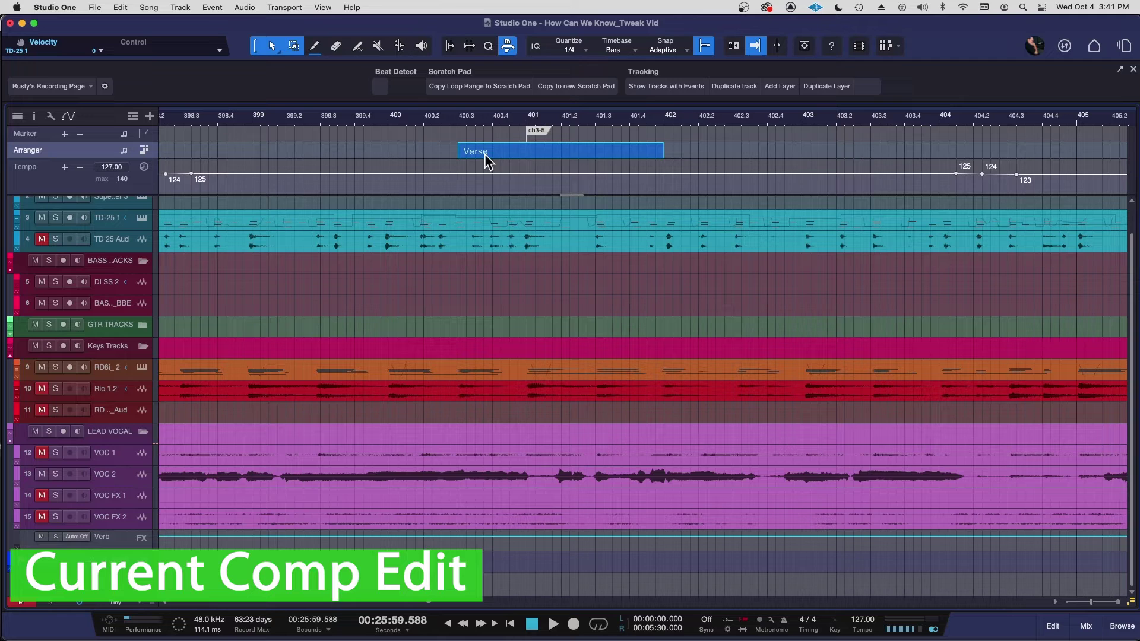
{"action": "left_click_drag", "start_coordinate": [661, 155], "coordinate": [582, 156]}
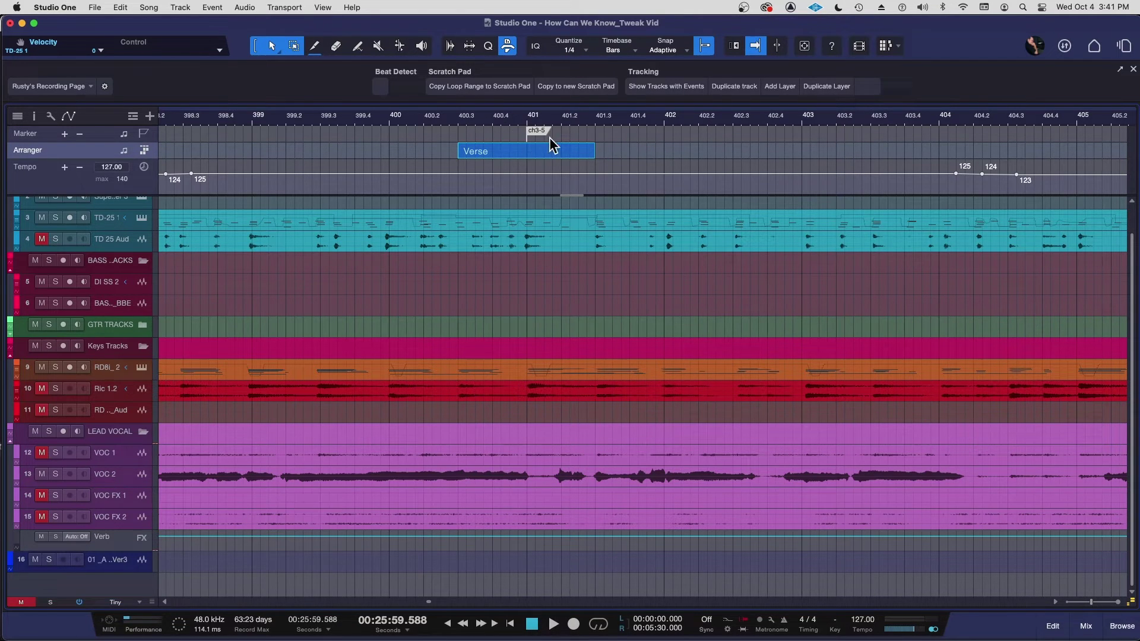
Play back the new take 5 arranger section from bar 400
{"action": "left_click", "coordinate": [384, 118]}
{"action": "key", "text": "space"}
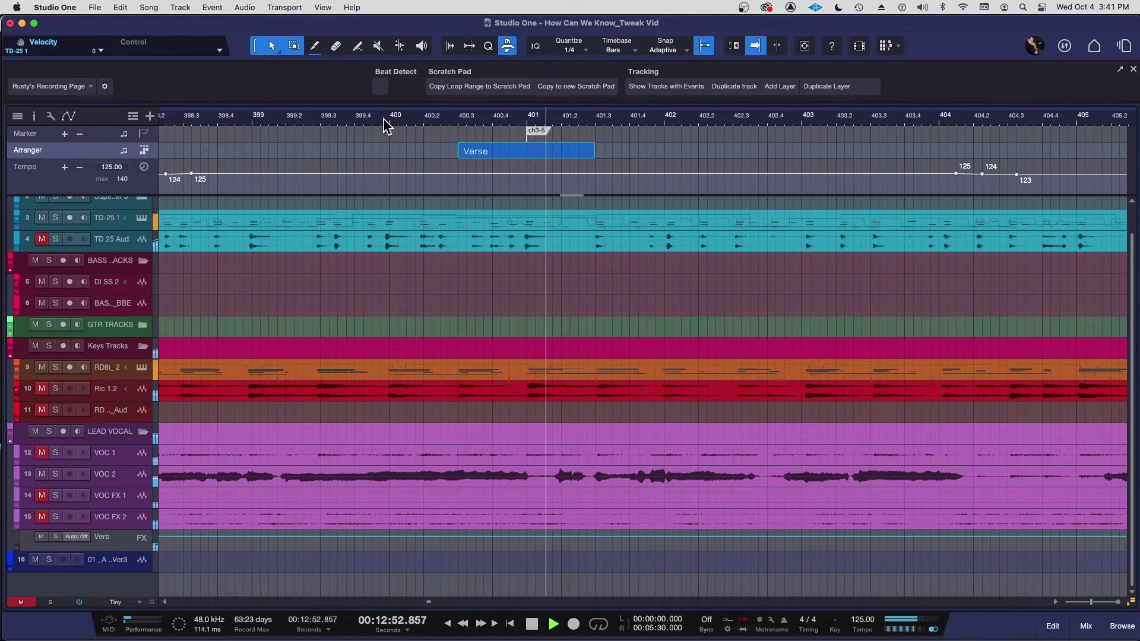
{"action": "key", "text": "space"}
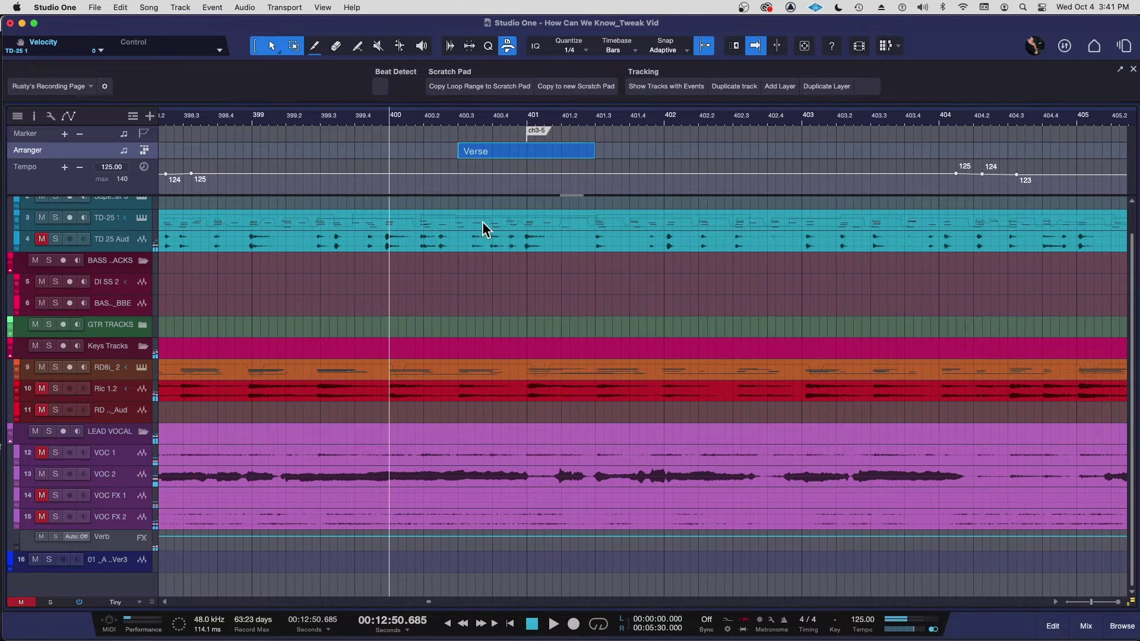
Rename the new take 5 Verse section as TK 4 Pr Ch 2 Last M B3 to Ch3 M1 B3
{"action": "right_click", "coordinate": [471, 155]}
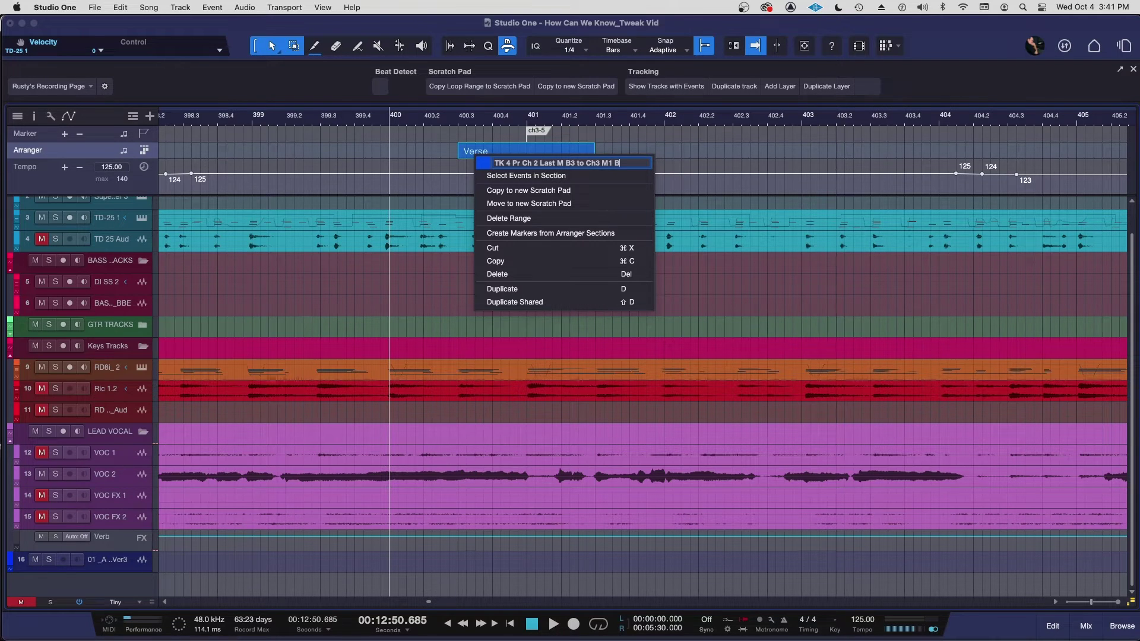
{"action": "key", "text": "Return"}
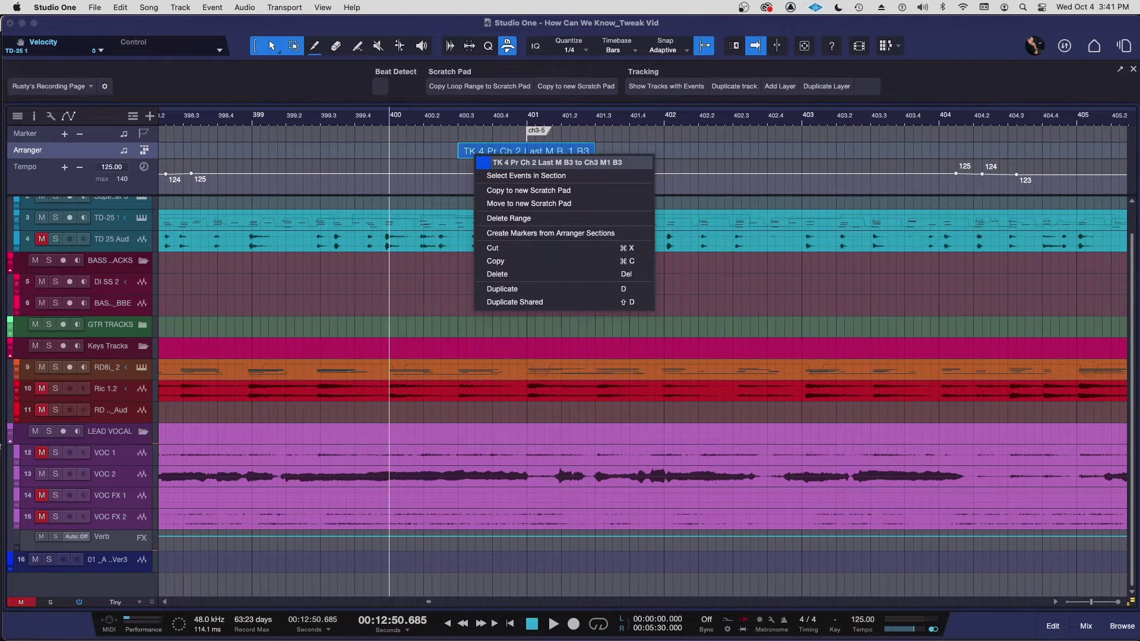
{"action": "left_click", "coordinate": [690, 295]}
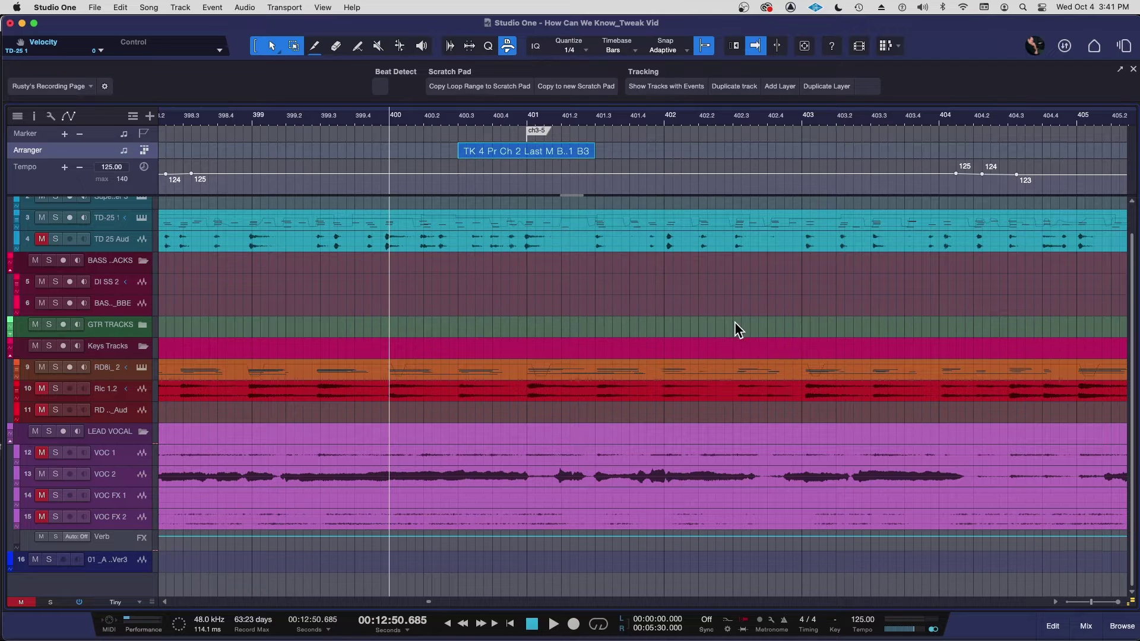
Copy the TK 4 Pr Ch 2 section with its events into the empty gap between takes 5 and 6
{"action": "key", "text": "w"}
{"action": "key", "text": "w"}
{"action": "key", "text": "w"}
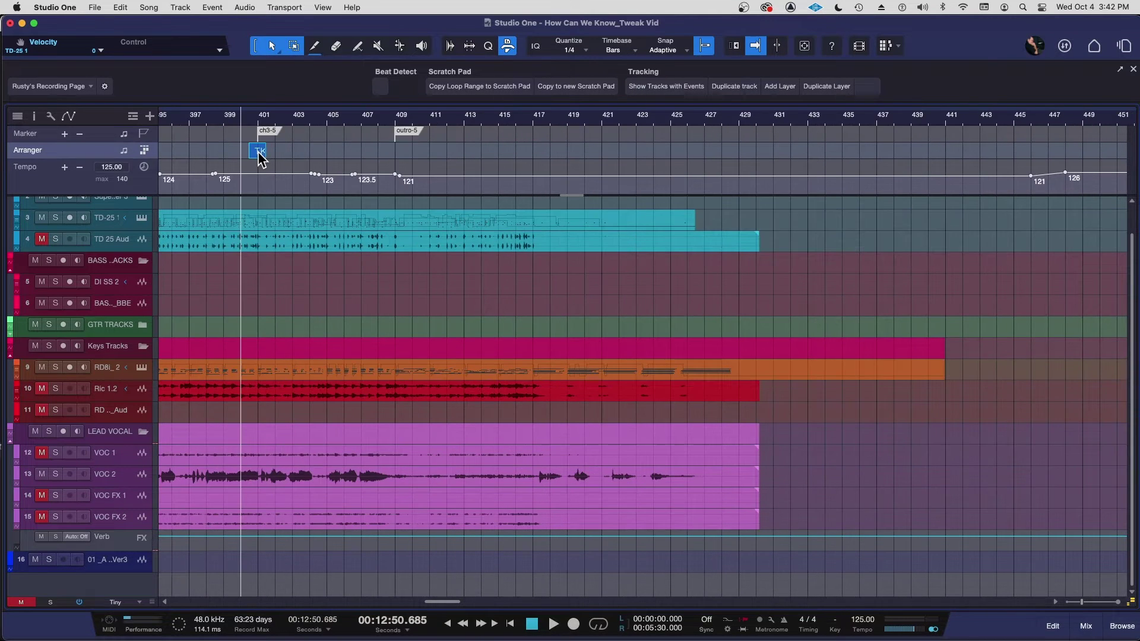
{"action": "key", "text": "w"}
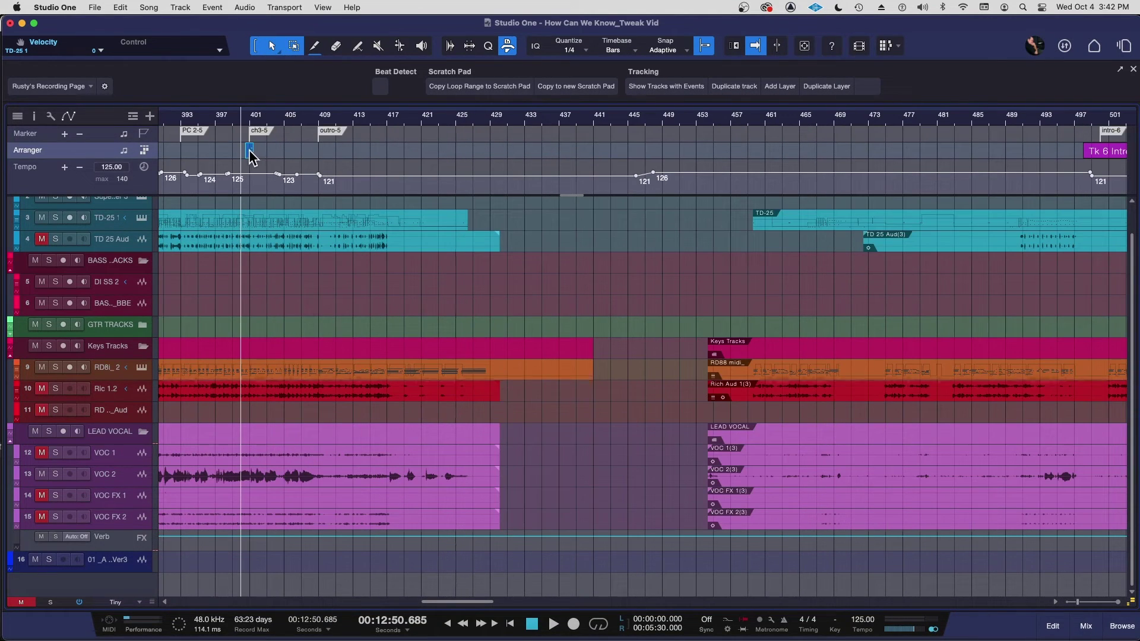
{"action": "left_click_drag", "start_coordinate": [250, 151], "coordinate": [616, 156]}
{"action": "scroll", "coordinate": [618, 247], "scroll_direction": "right", "scroll_amount": 4}
{"action": "key", "text": "w"}
{"action": "scroll", "coordinate": [622, 214], "scroll_direction": "right", "scroll_amount": 5}
{"action": "key", "text": "w"}
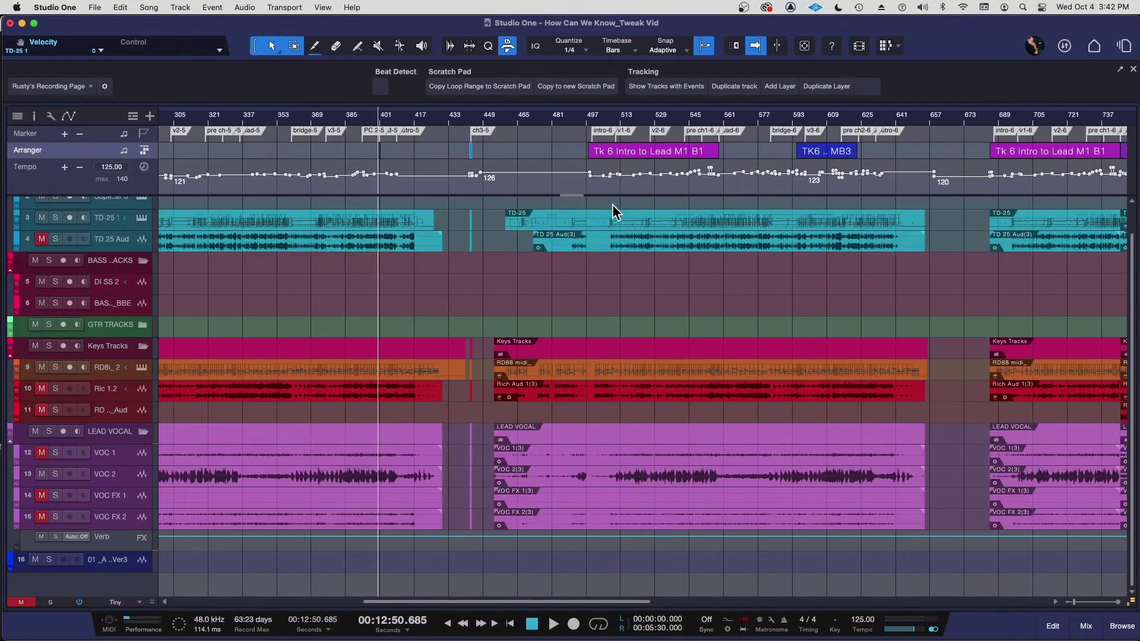
Move the TK 4 Pr Ch 2 copy to bar 810 beat 3 so that it directly joins the TK6 Bridge copy
{"action": "left_click_drag", "start_coordinate": [470, 149], "coordinate": [952, 153]}
{"action": "scroll", "coordinate": [682, 185], "scroll_direction": "right", "scroll_amount": 5}
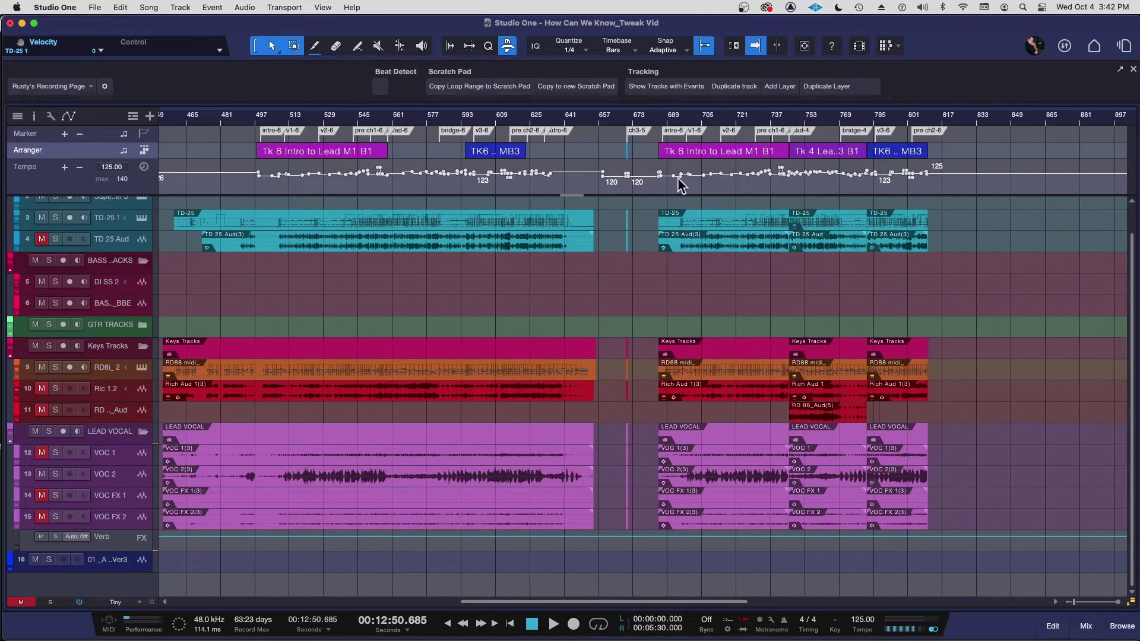
{"action": "left_click_drag", "start_coordinate": [628, 152], "coordinate": [985, 160]}
{"action": "left_click_drag", "start_coordinate": [769, 153], "coordinate": [660, 152]}
{"action": "left_click_drag", "start_coordinate": [699, 119], "coordinate": [823, 158]}
{"action": "scroll", "coordinate": [776, 201], "scroll_direction": "left", "scroll_amount": 3}
{"action": "scroll", "coordinate": [775, 200], "scroll_direction": "left", "scroll_amount": 1}
{"action": "left_click_drag", "start_coordinate": [736, 151], "coordinate": [612, 149]}
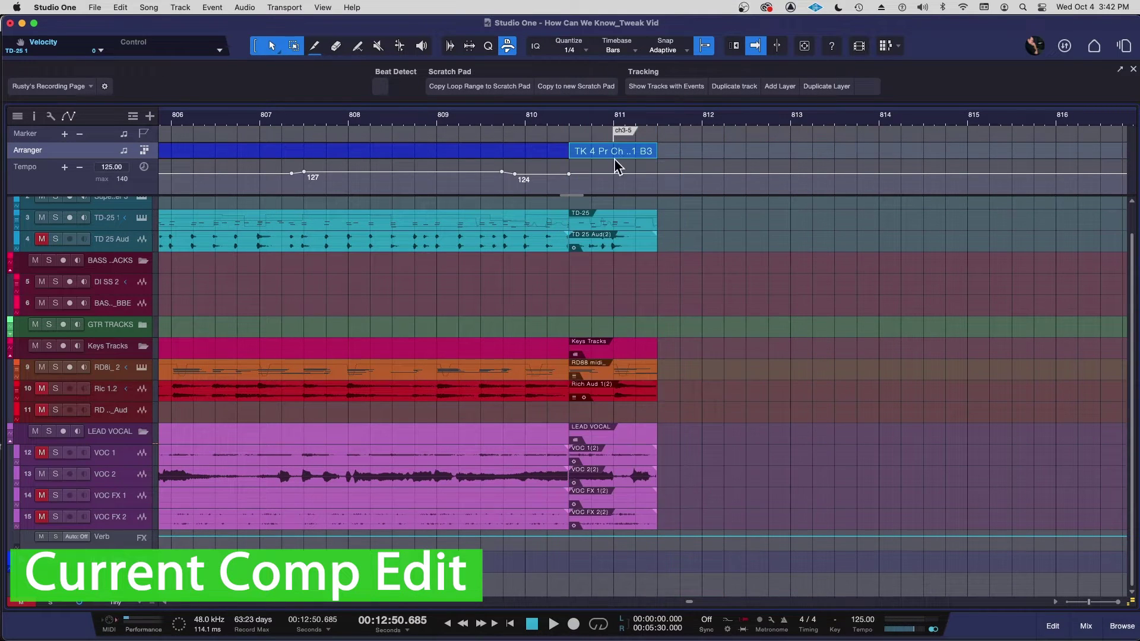
Play back the join at bar 810 beat 3 from bar 809
{"action": "left_click", "coordinate": [437, 120]}
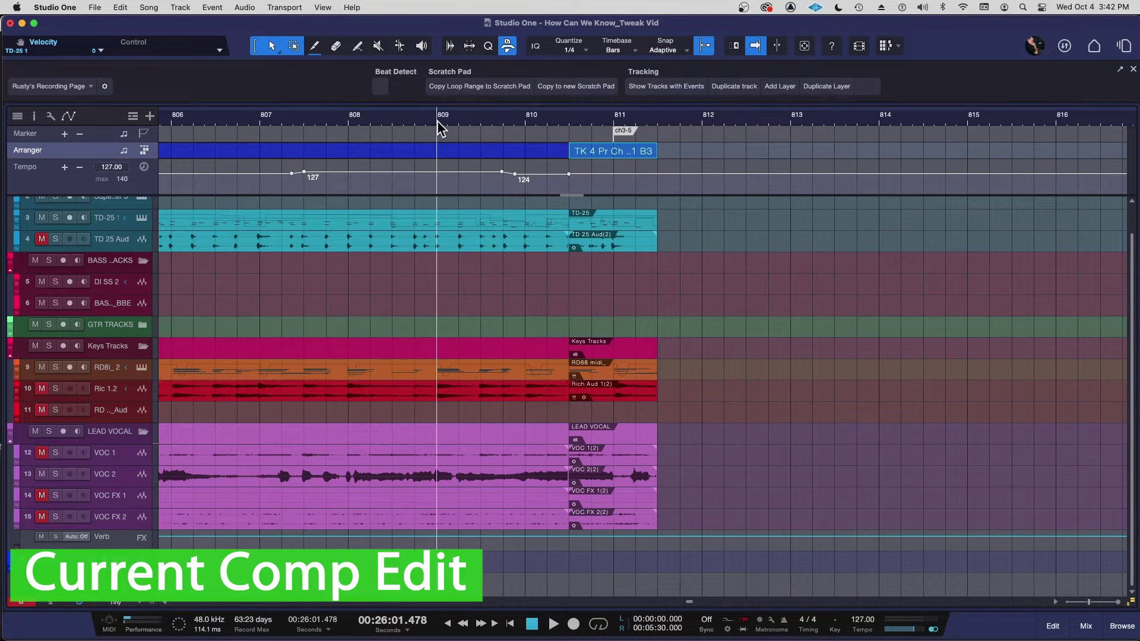
{"action": "key", "text": "space"}
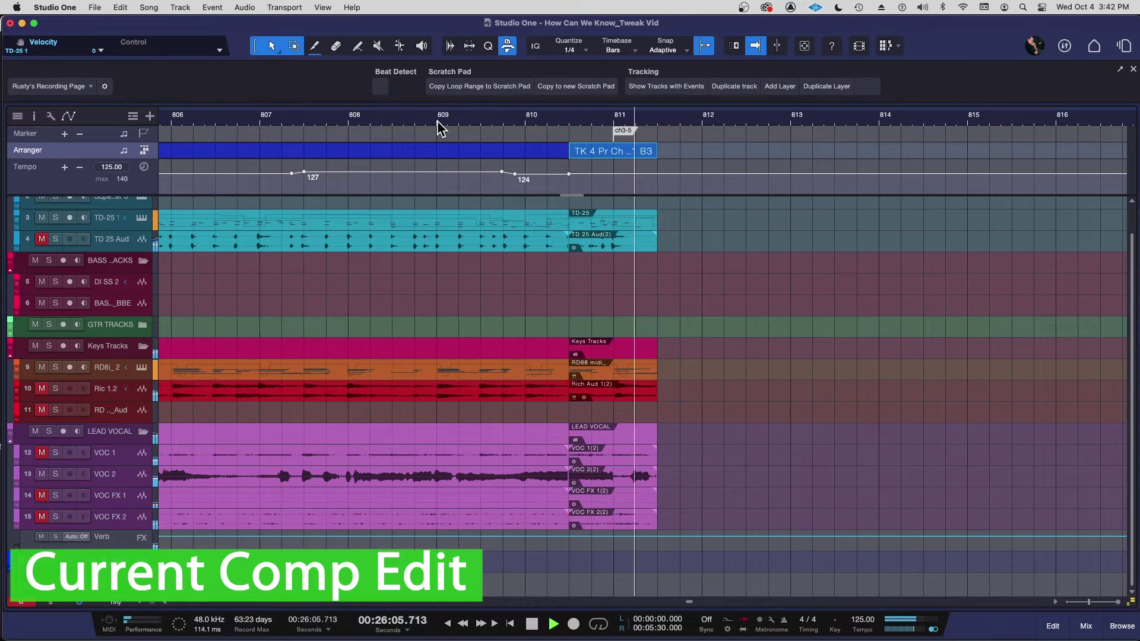
{"action": "key", "text": "space"}
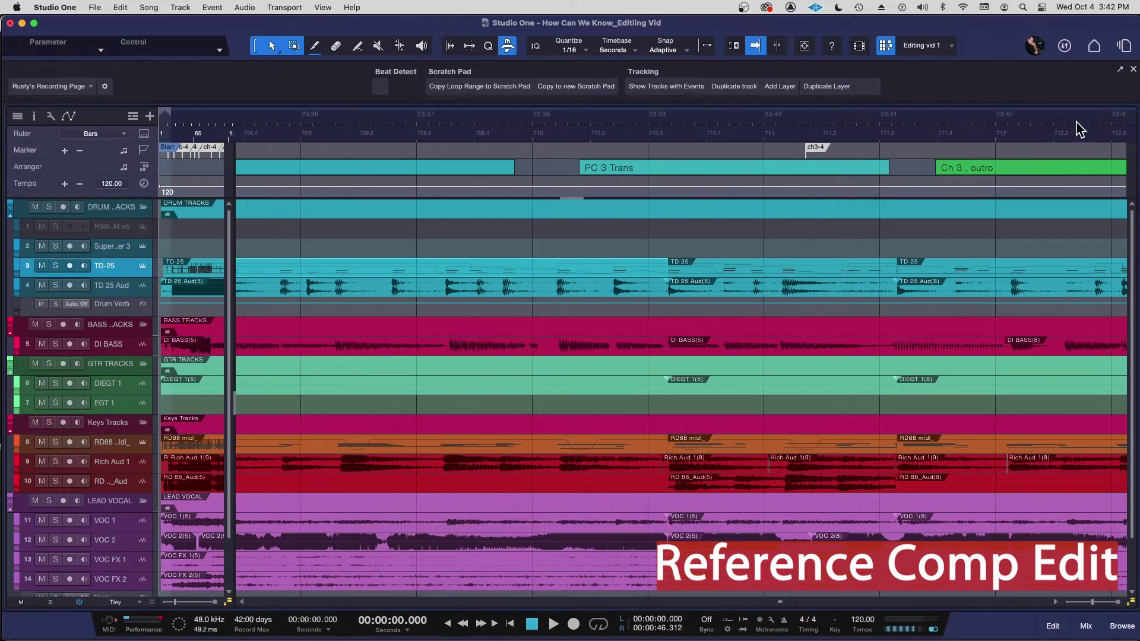
Examine the start of the Ch 3, outro section in the reference comp edit around the ch3-4 and ch3-6 markers
{"action": "key", "text": "w"}
{"action": "key", "text": "w"}
{"action": "key", "text": "w"}
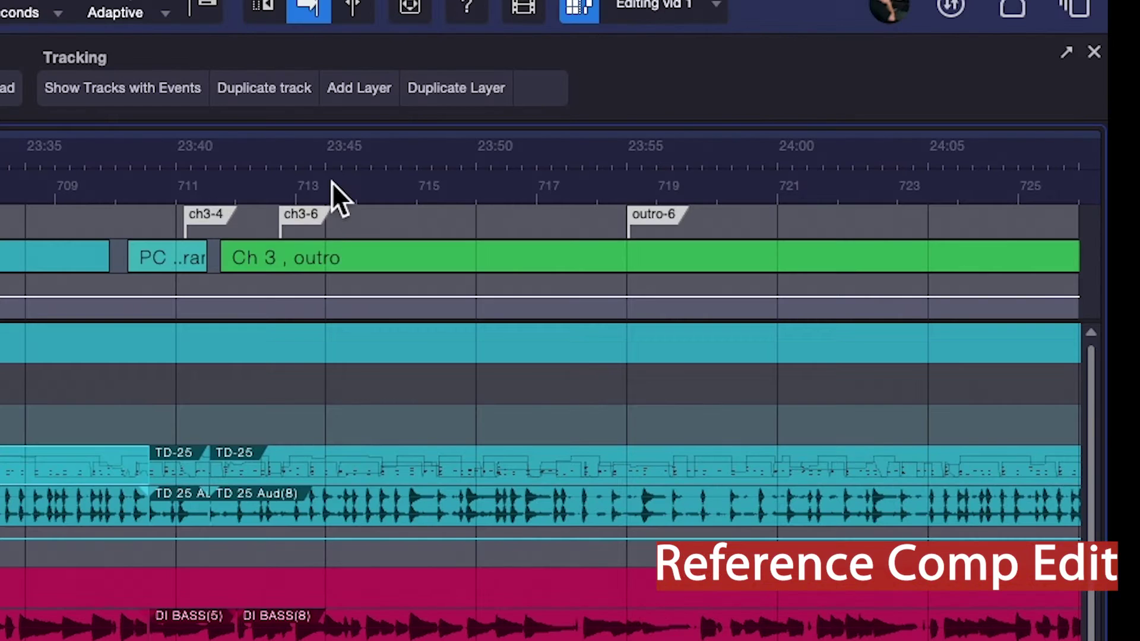
{"action": "left_click", "coordinate": [333, 182]}
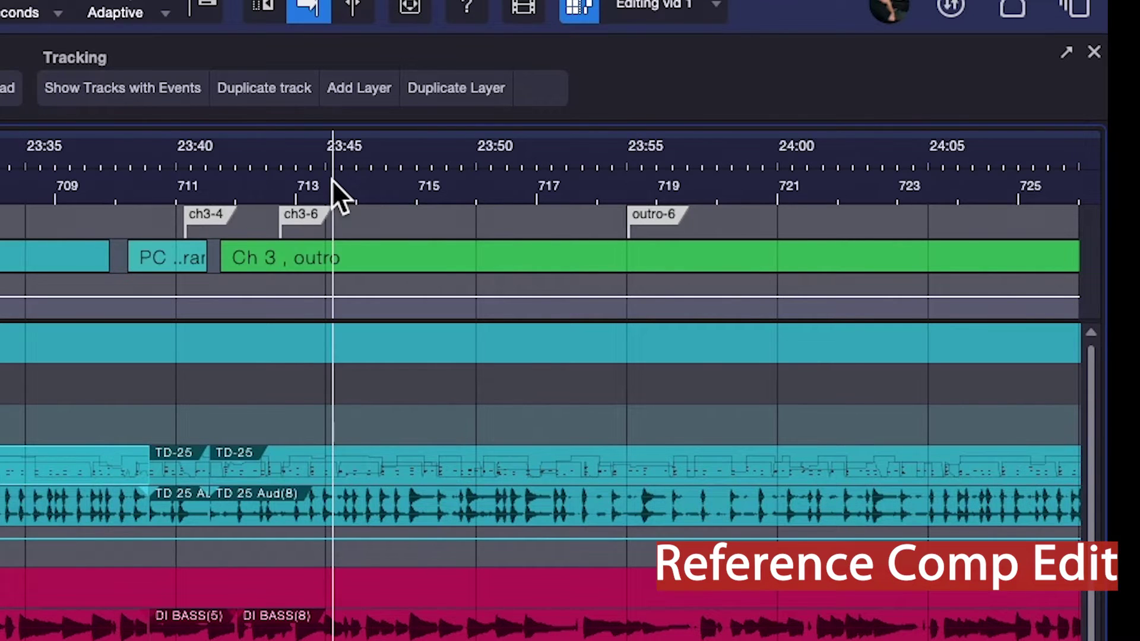
{"action": "key", "text": "w"}
{"action": "key", "text": "w"}
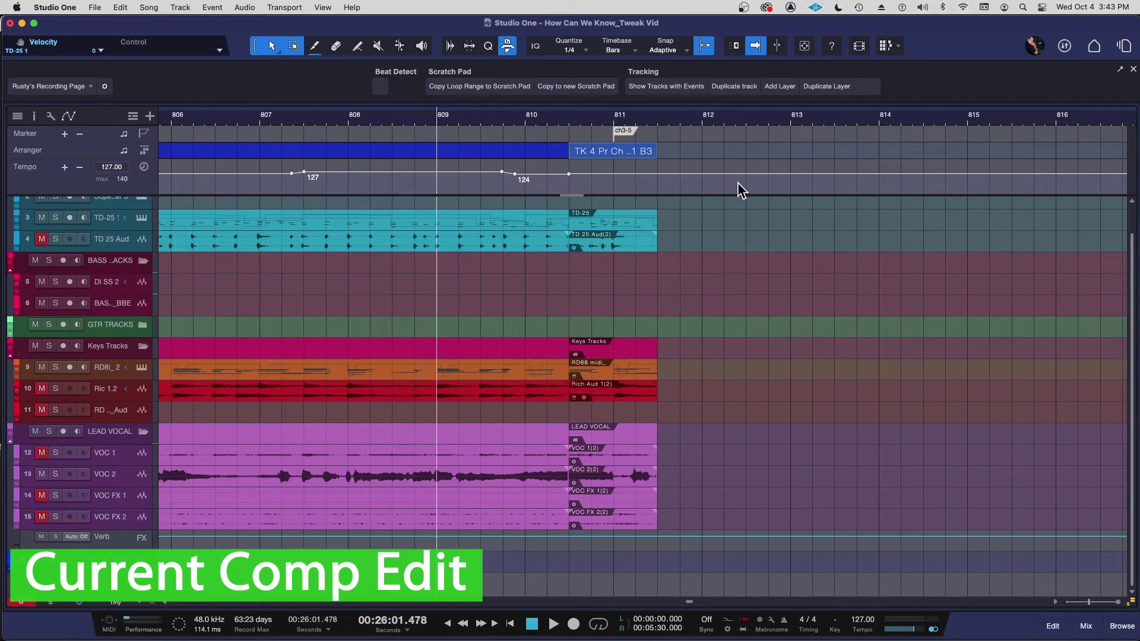
Add an arranger section in take 6 starting at bar 624 beat 3, just after the ch3-6 marker, and play its lead-in from bar 624
{"action": "key", "text": "ctrl+z"}
{"action": "key", "text": "w"}
{"action": "scroll", "coordinate": [723, 199], "scroll_direction": "left", "scroll_amount": 4}
{"action": "key", "text": "w"}
{"action": "scroll", "coordinate": [721, 202], "scroll_direction": "left", "scroll_amount": 8}
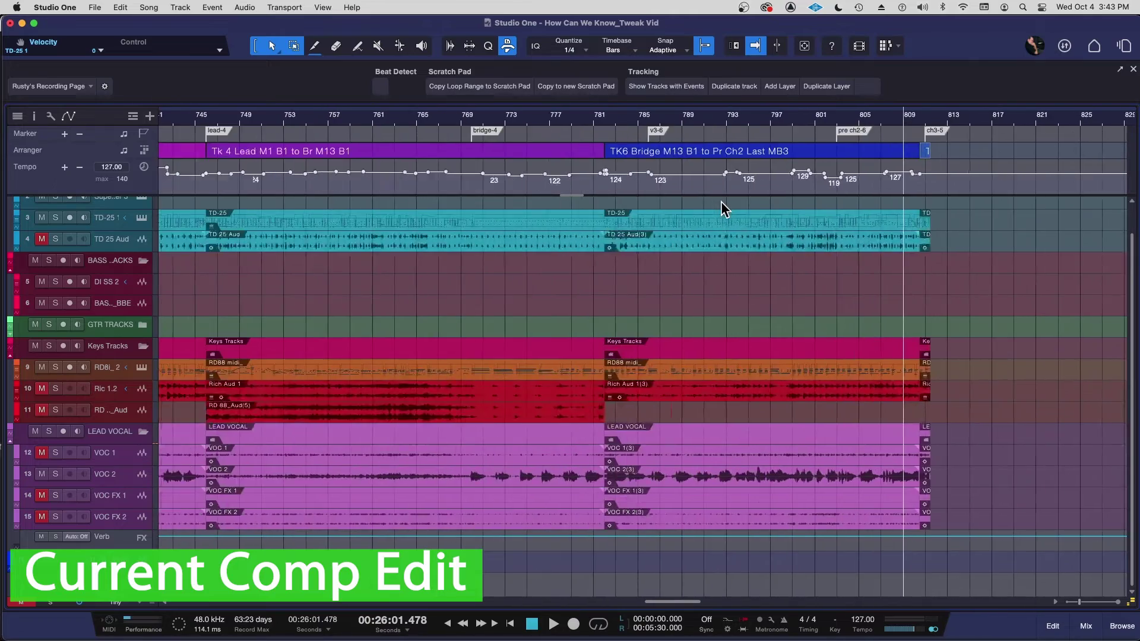
{"action": "key", "text": "w"}
{"action": "key", "text": "w"}
{"action": "key", "text": "w"}
{"action": "left_click_drag", "start_coordinate": [646, 114], "coordinate": [561, 161]}
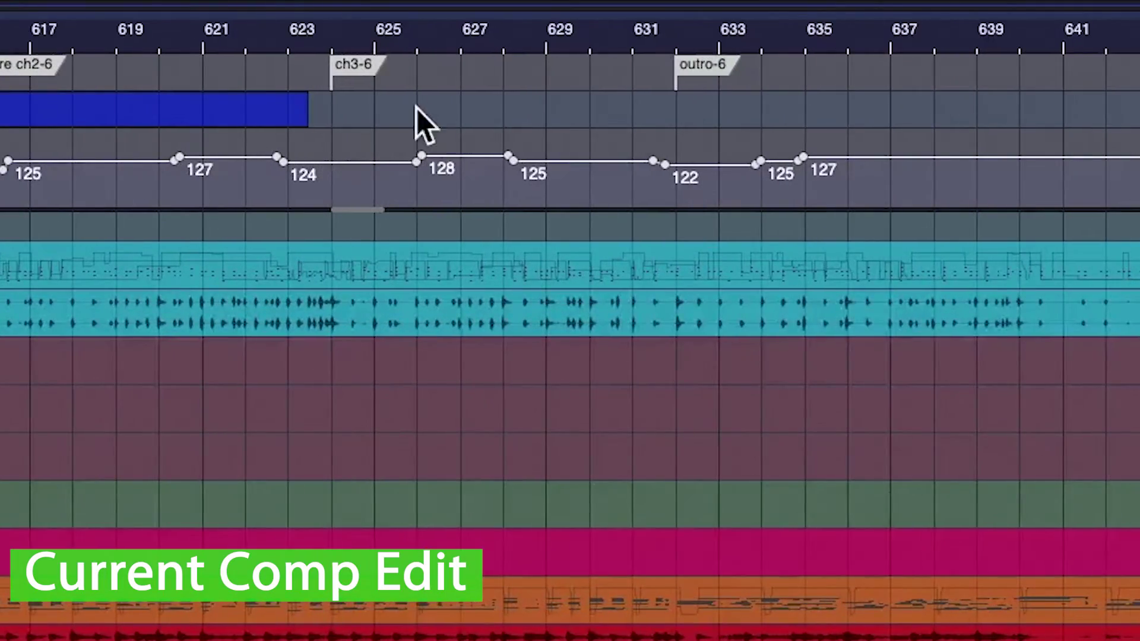
{"action": "left_click_drag", "start_coordinate": [361, 38], "coordinate": [340, 105]}
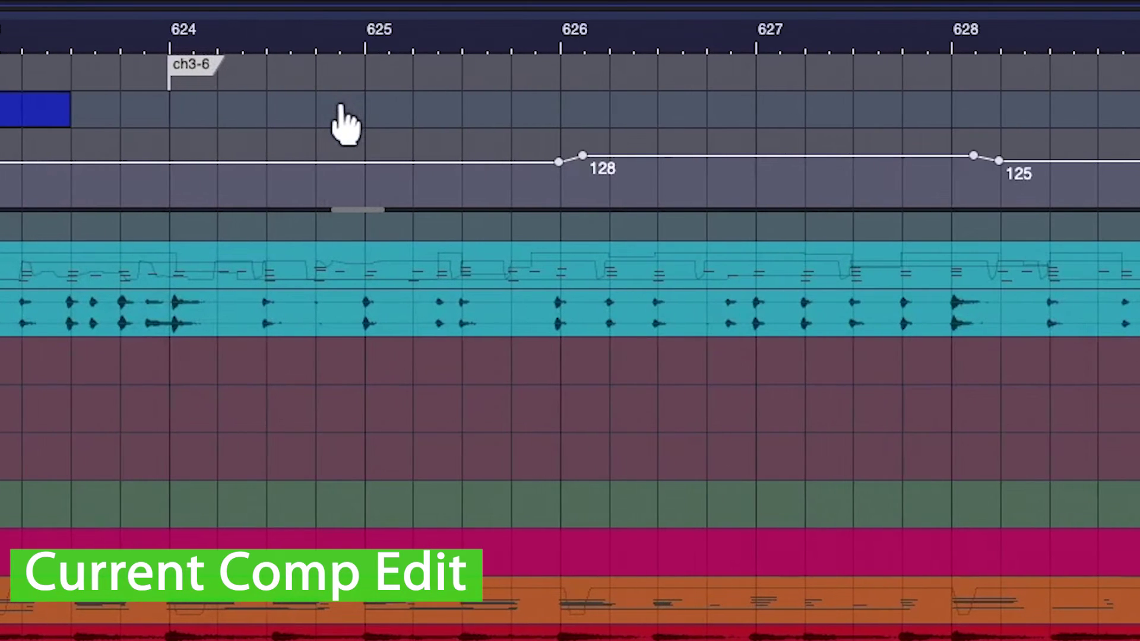
{"action": "left_click_drag", "start_coordinate": [302, 100], "coordinate": [1063, 122]}
{"action": "left_click_drag", "start_coordinate": [365, 113], "coordinate": [266, 113]}
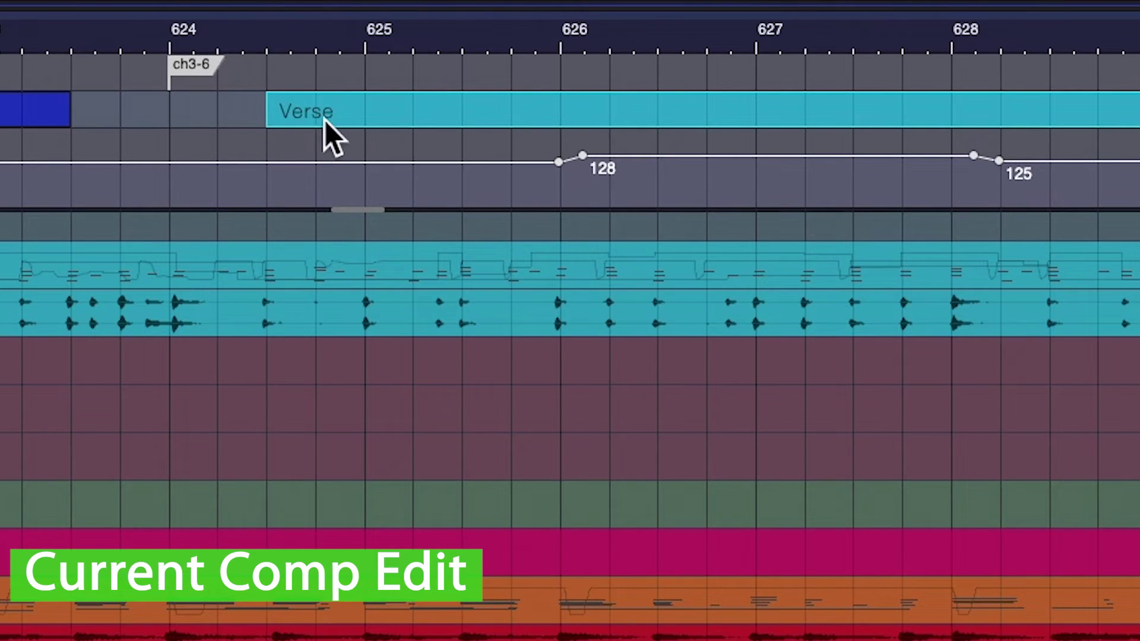
{"action": "left_click", "coordinate": [169, 52]}
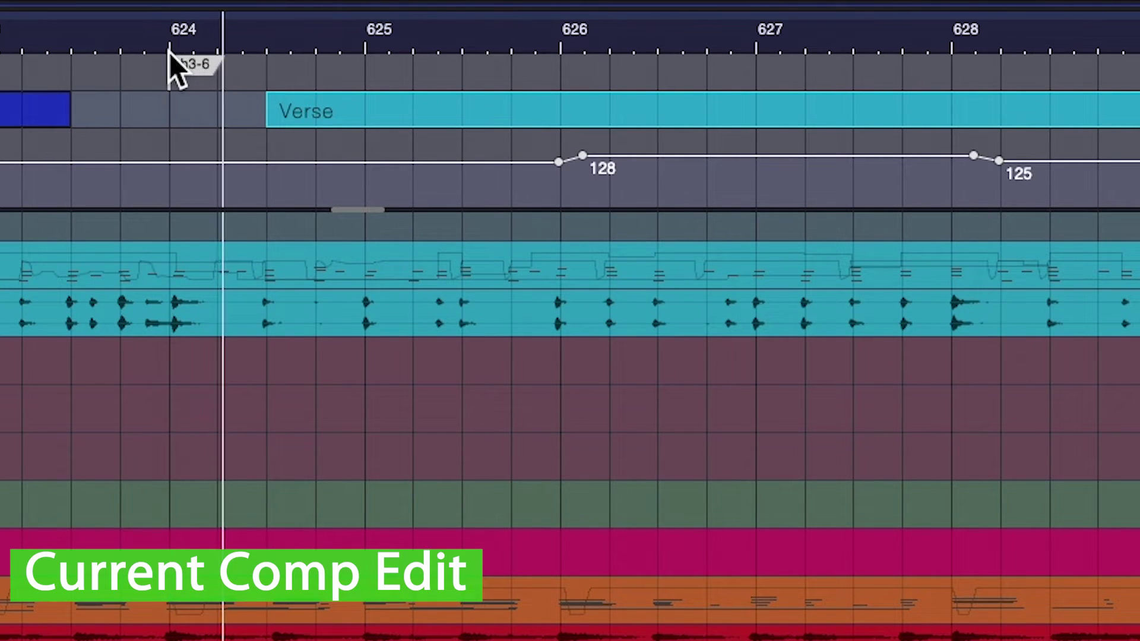
{"action": "key", "text": "space"}
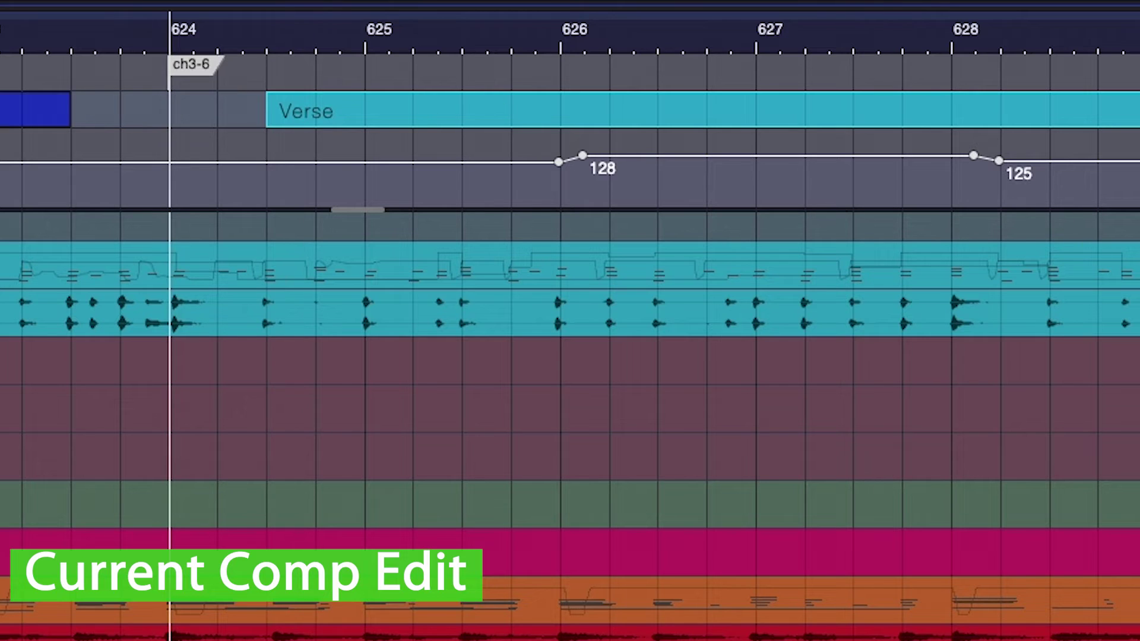
Extend the new take 6 section to the end of the take at about bar 656
{"action": "key", "text": "w"}
{"action": "key", "text": "w"}
{"action": "key", "text": "w"}
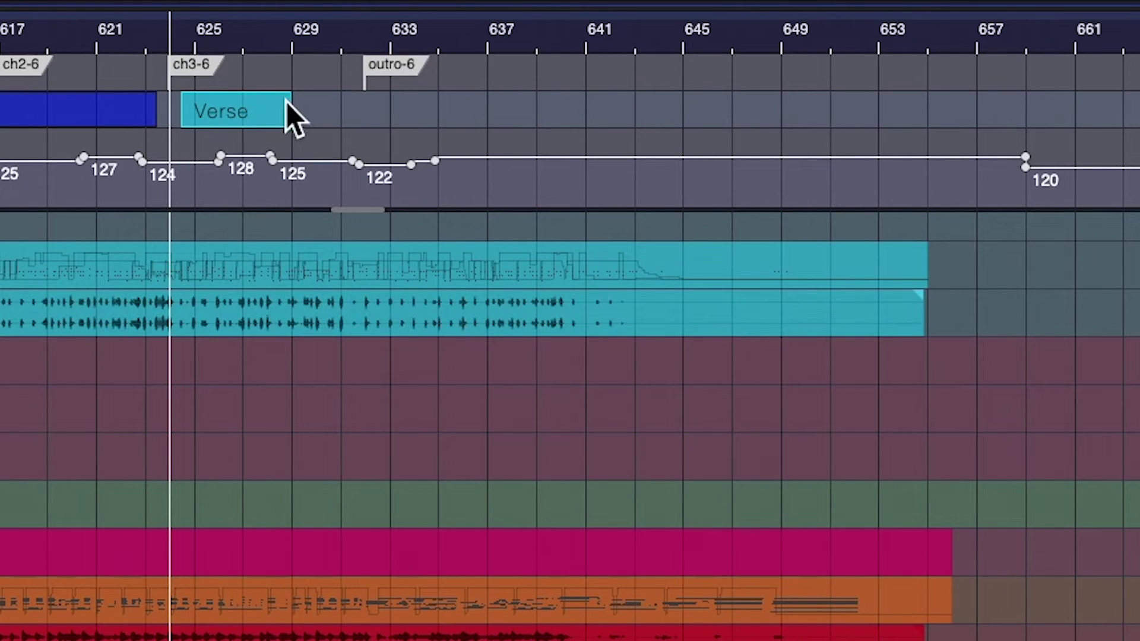
{"action": "left_click_drag", "start_coordinate": [291, 112], "coordinate": [956, 119]}
{"action": "key", "text": "w"}
{"action": "key", "text": "w"}
{"action": "key", "text": "w"}
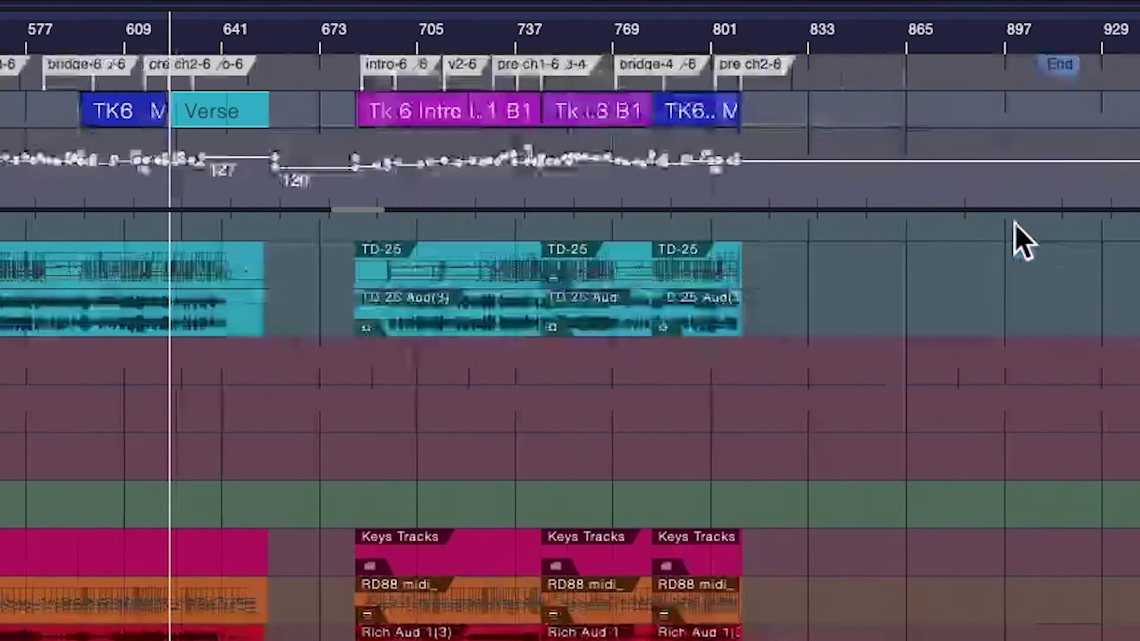
{"action": "key", "text": "e"}
{"action": "key", "text": "e"}
{"action": "key", "text": "e"}
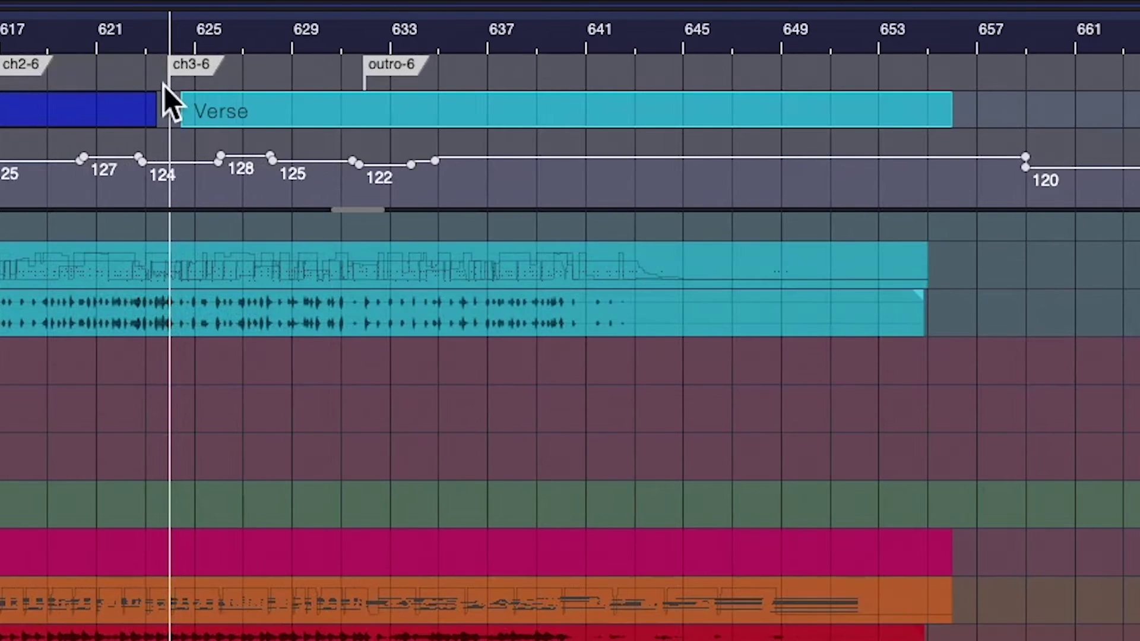
Rename the extended take 6 Verse section as Tk 6 Ch 3 M1 B3 to ebd of take
{"action": "right_click", "coordinate": [229, 111]}
{"action": "type", "text": "T"}
{"action": "type", "text": "k 6"}
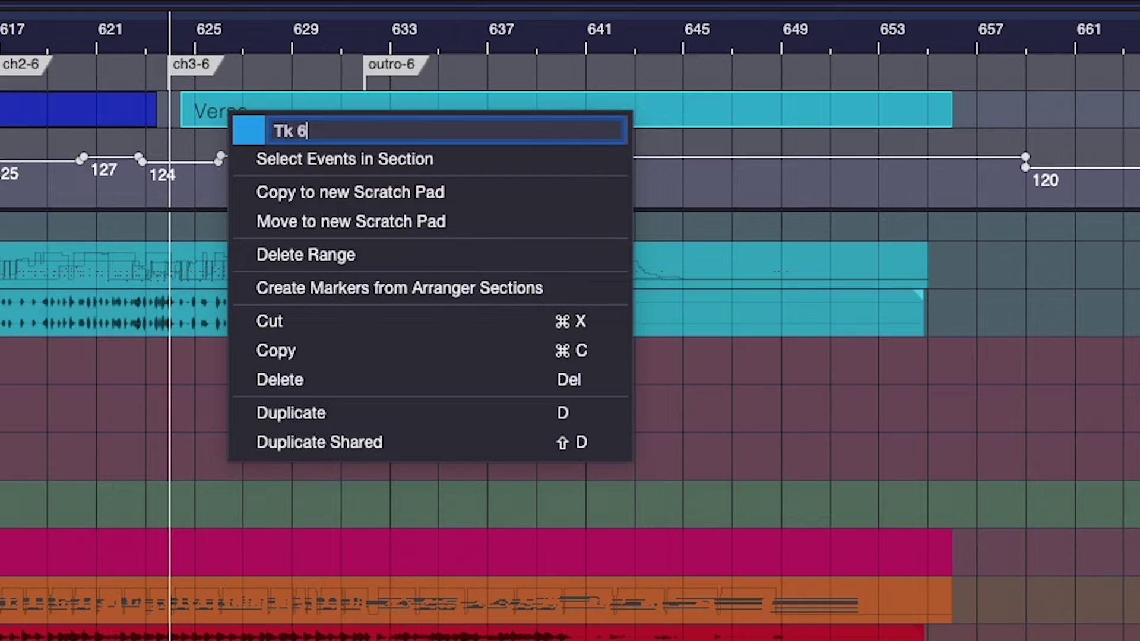
{"action": "type", "text": " Ch 3 M1 B3"}
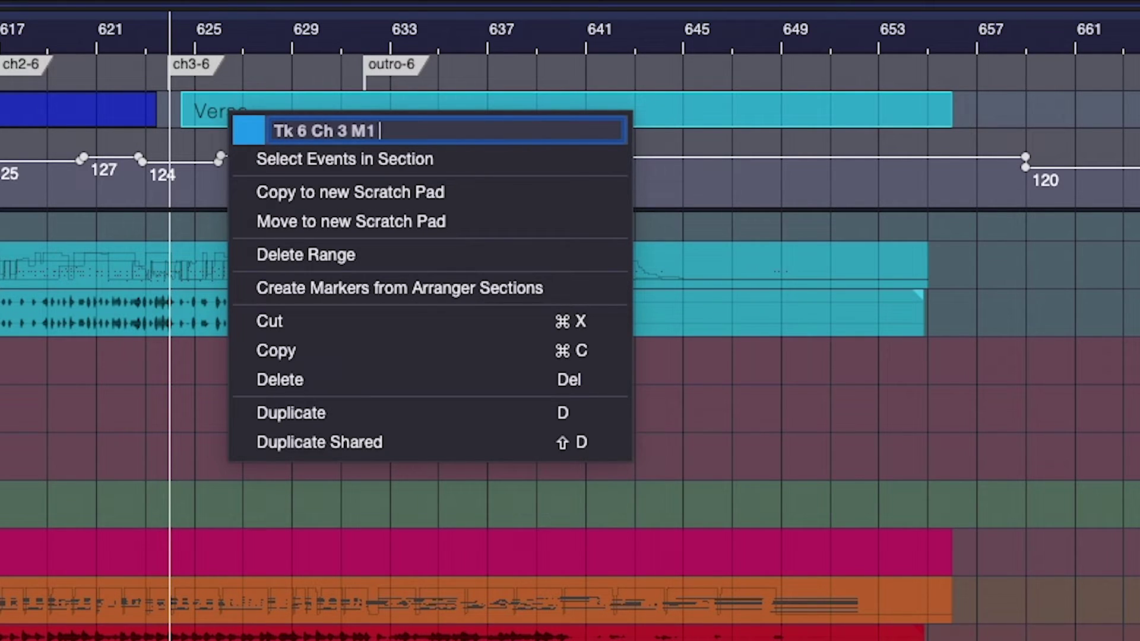
{"action": "type", "text": " to ebd d"}
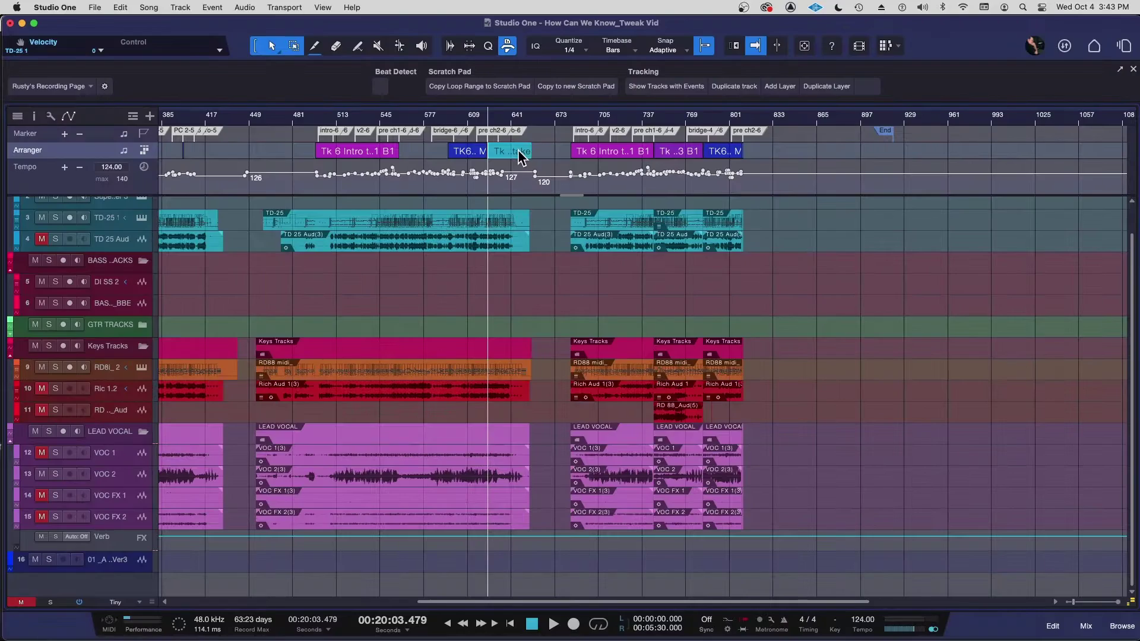
Copy the Tk 6 Ch 3 section with its events to bar 813, just past the end of the current comp
{"action": "left_click_drag", "start_coordinate": [519, 157], "coordinate": [785, 150]}
{"action": "left_click_drag", "start_coordinate": [787, 116], "coordinate": [835, 153]}
{"action": "left_click_drag", "start_coordinate": [728, 152], "coordinate": [651, 148]}
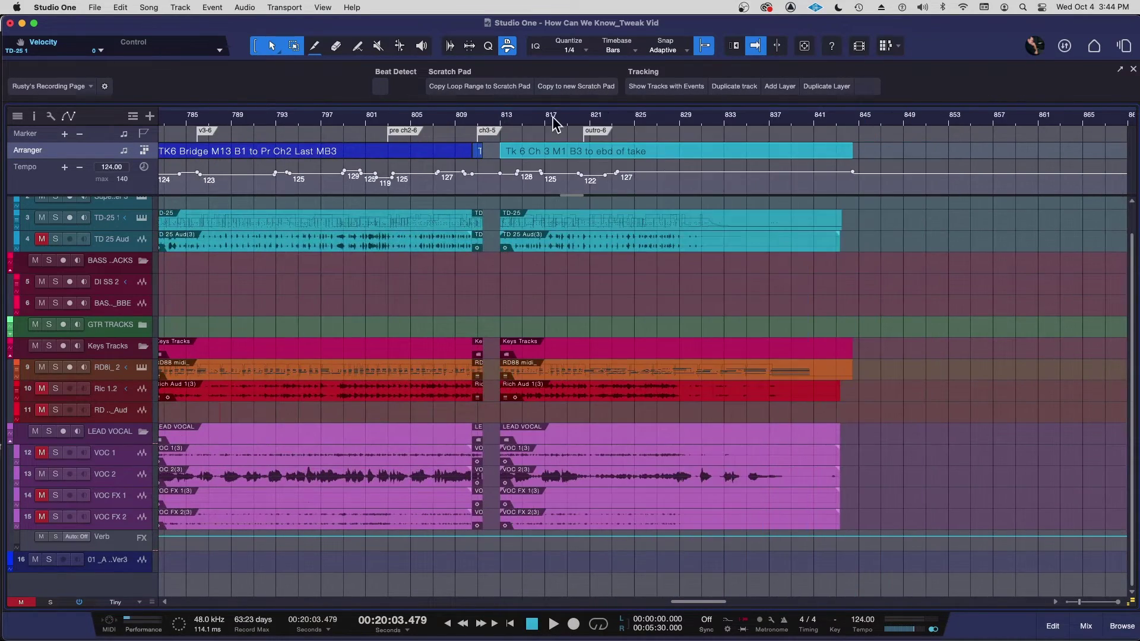
Join the Tk 6 Ch 3 copy directly to the TK 4 Pr Ch 2 copy at bar 811 beat 3, and play the join from bar 810
{"action": "left_click_drag", "start_coordinate": [552, 117], "coordinate": [689, 146]}
{"action": "scroll", "coordinate": [680, 144], "scroll_direction": "left", "scroll_amount": 5}
{"action": "left_click_drag", "start_coordinate": [875, 153], "coordinate": [831, 151]}
{"action": "left_click_drag", "start_coordinate": [764, 114], "coordinate": [746, 148]}
{"action": "left_click", "coordinate": [230, 117]}
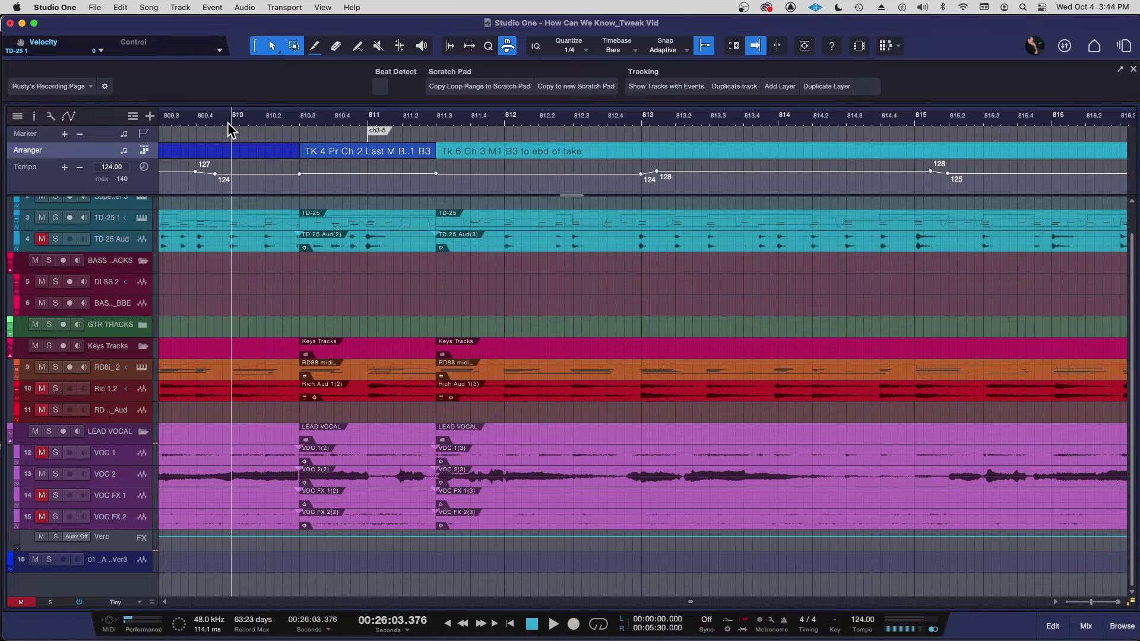
{"action": "key", "text": "space"}
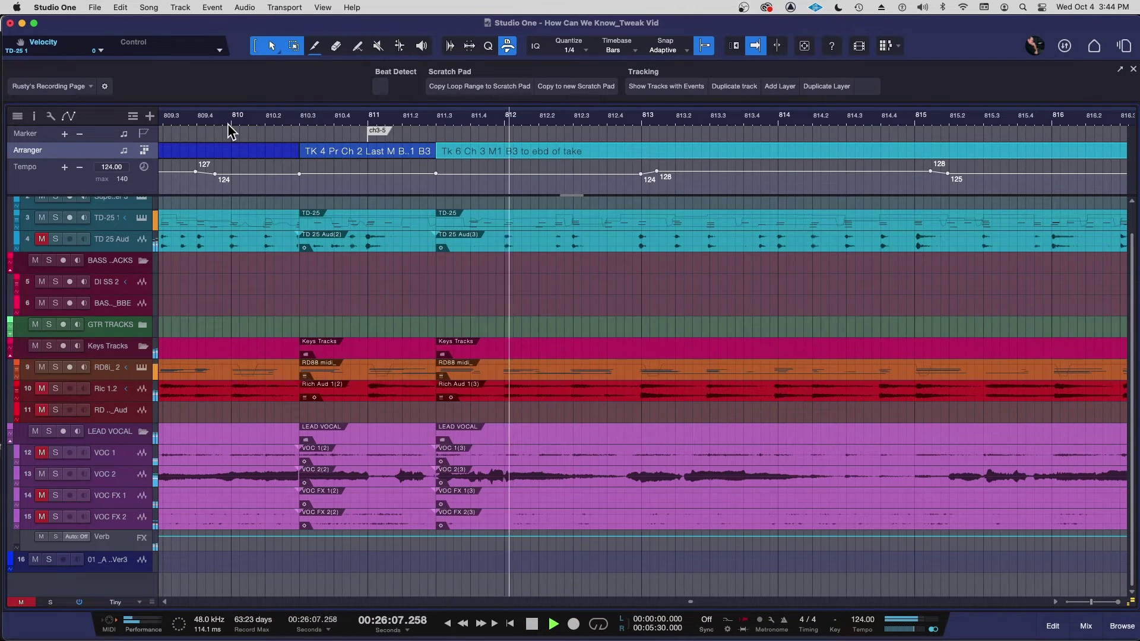
Stop playback and examine the whole rebuilt comp from the take 6 intro through the outro
{"action": "key", "text": "space"}
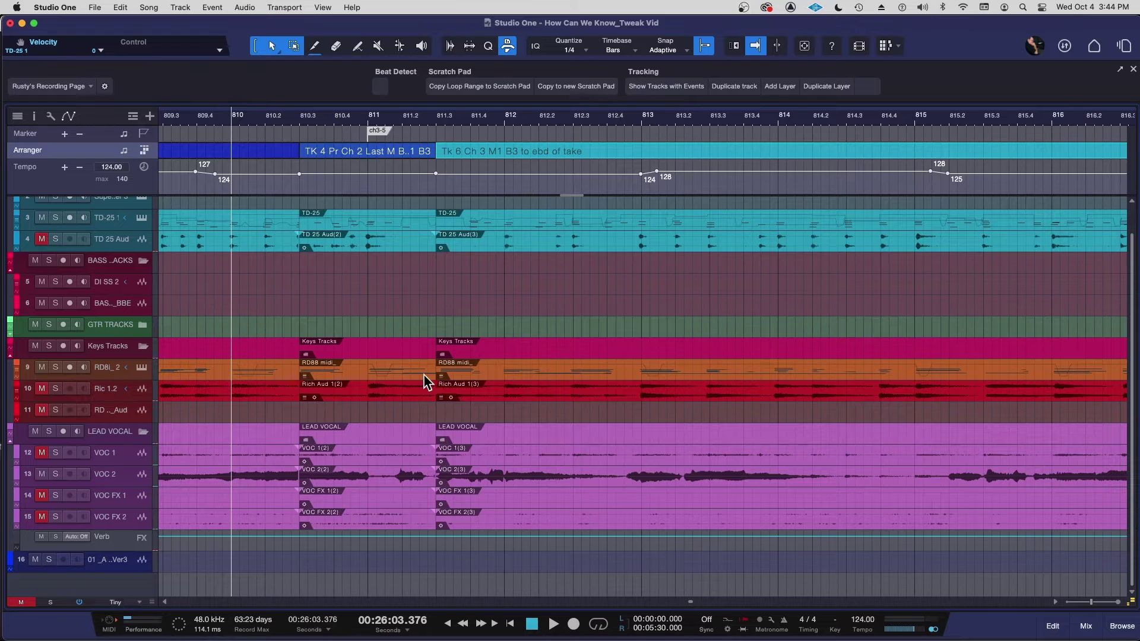
{"action": "key", "text": "w"}
{"action": "key", "text": "w"}
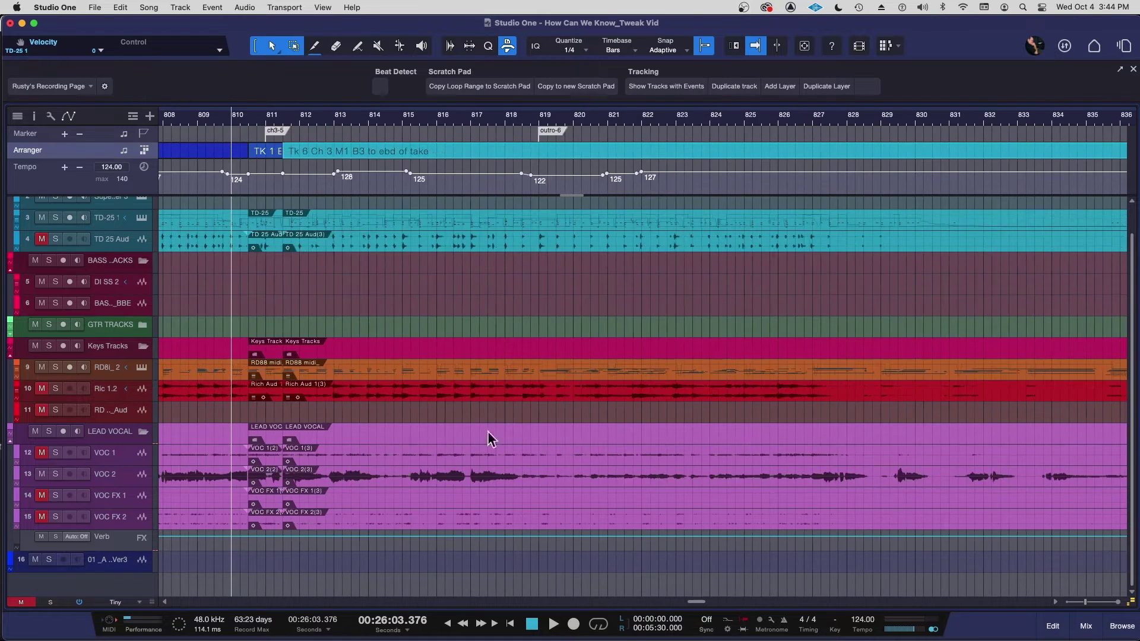
{"action": "key", "text": "w"}
{"action": "scroll", "coordinate": [486, 431], "scroll_direction": "left", "scroll_amount": 5}
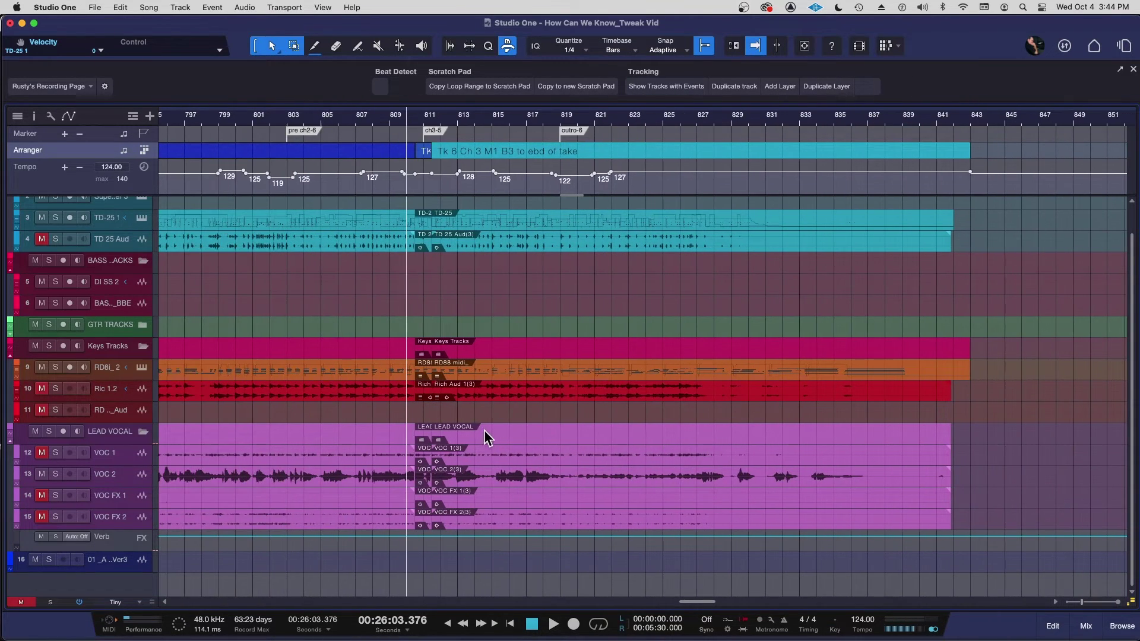
{"action": "scroll", "coordinate": [525, 435], "scroll_direction": "left", "scroll_amount": 4}
{"action": "key", "text": "w"}
{"action": "key", "text": "w"}
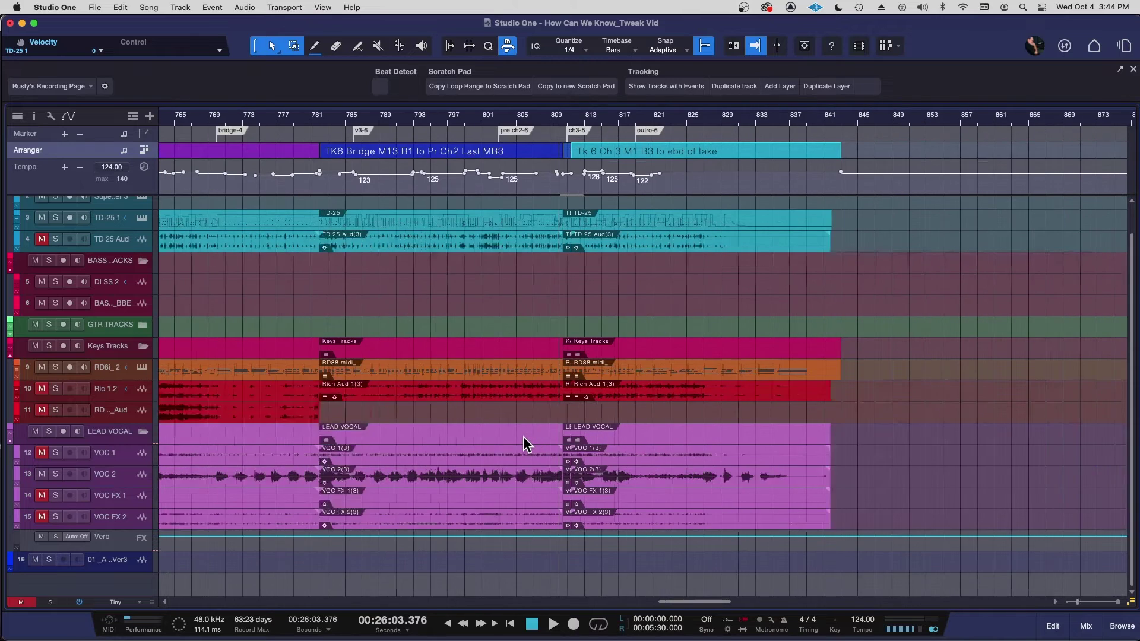
{"action": "scroll", "coordinate": [523, 437], "scroll_direction": "left", "scroll_amount": 2}
{"action": "key", "text": "w"}
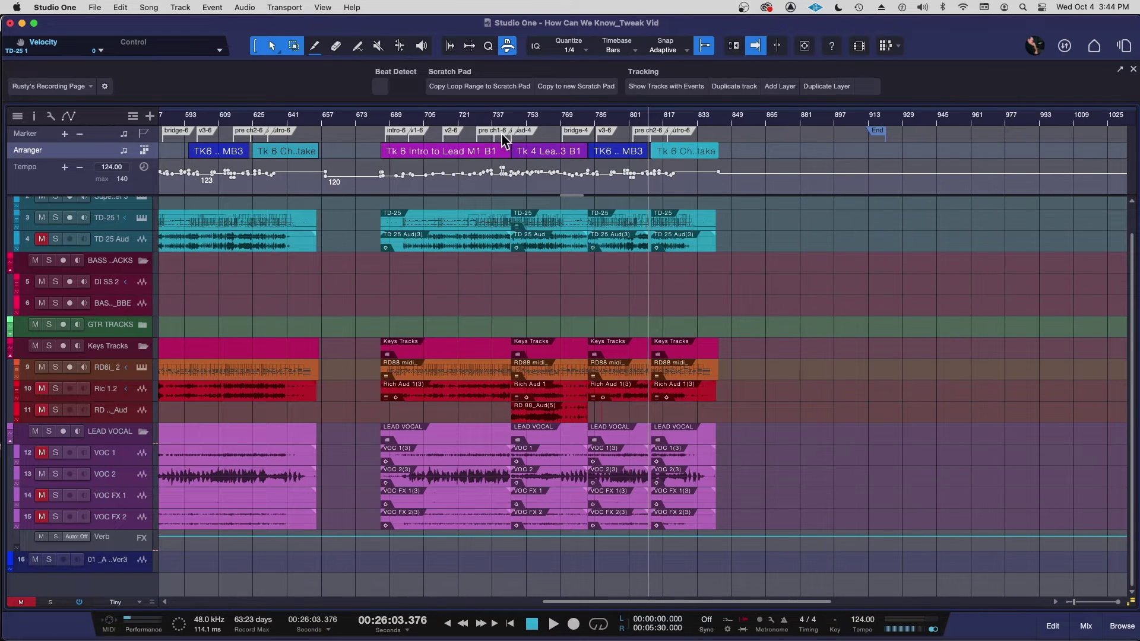
Play the join between the Tk 6 Intro and Tk 4 Lead sections, starting from bar 744
{"action": "scroll", "coordinate": [502, 127], "scroll_direction": "up", "scroll_amount": 4}
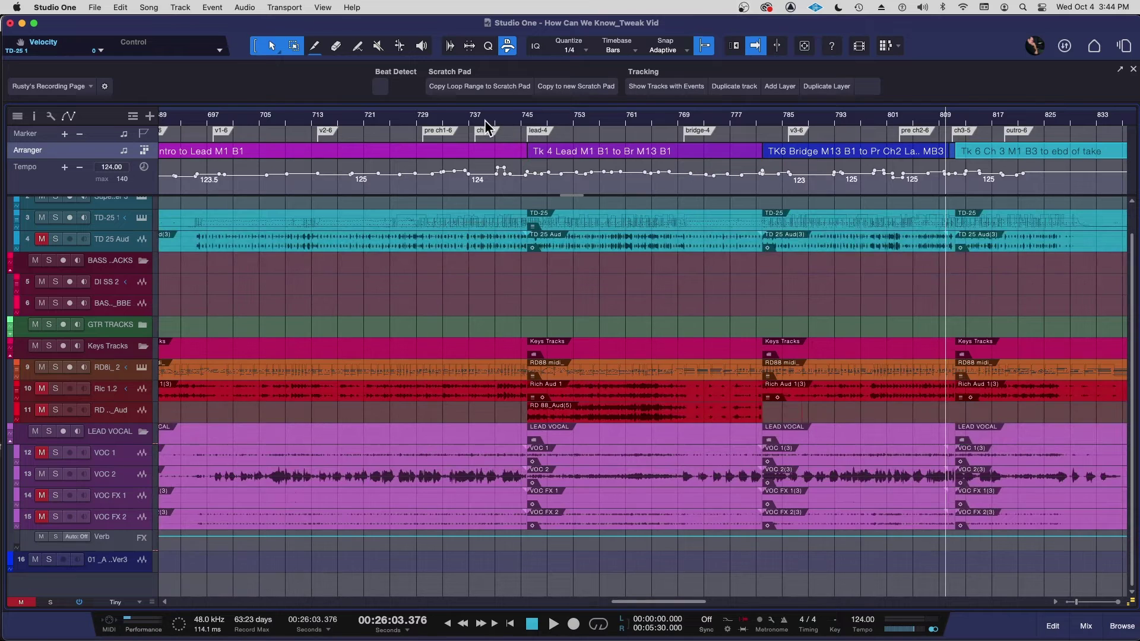
{"action": "left_click", "coordinate": [488, 120]}
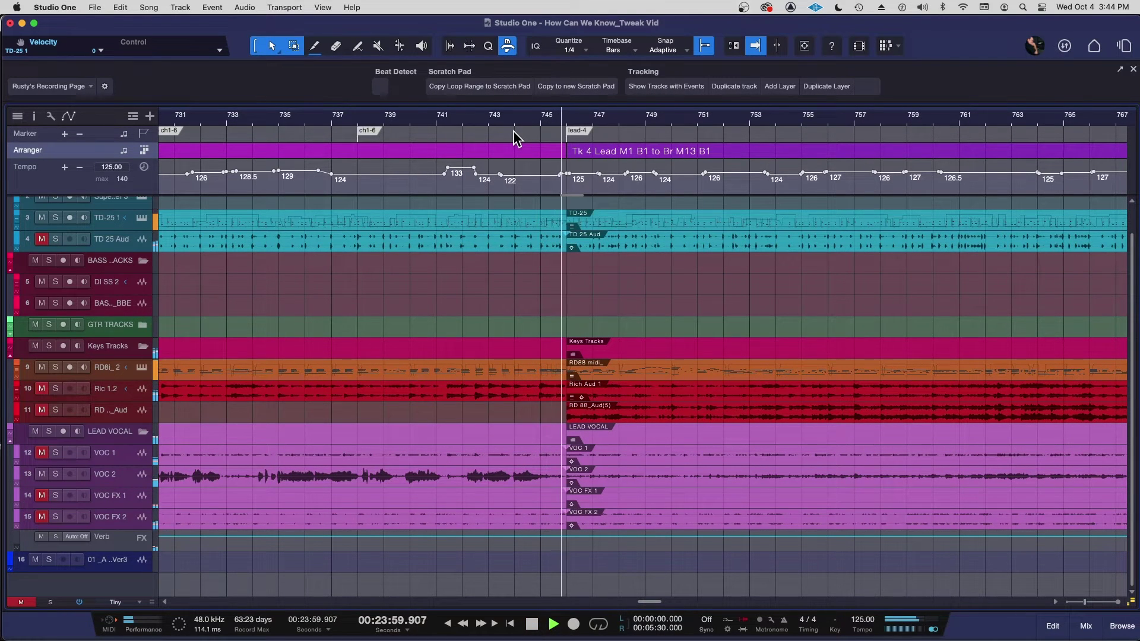
{"action": "key", "text": "space"}
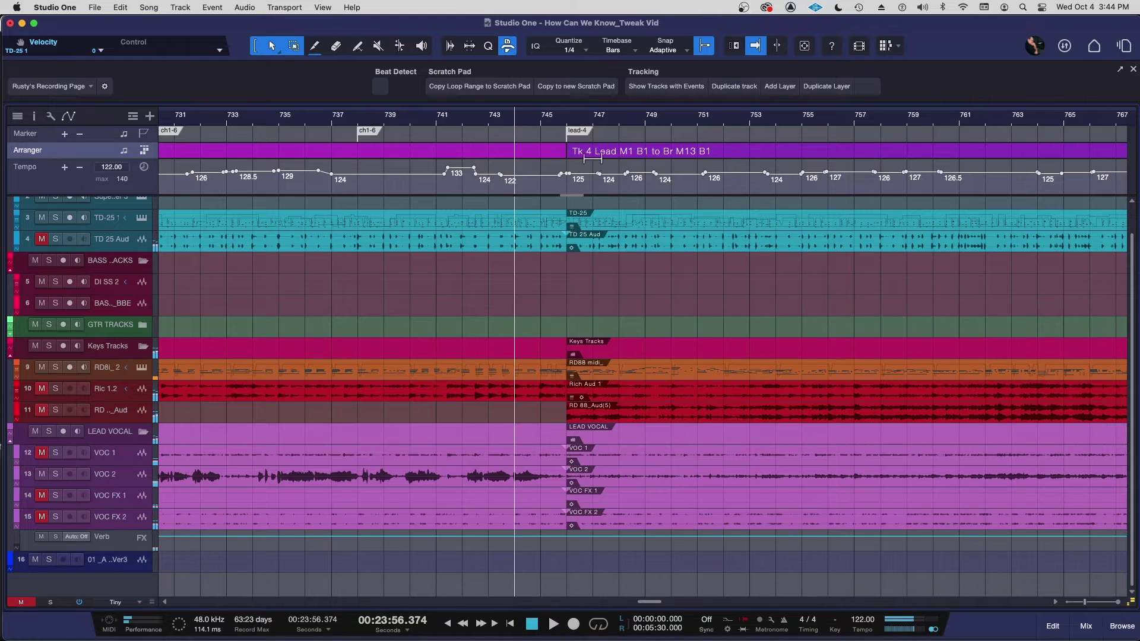
Play the join between the Tk 4 Lead and TK6 Bridge sections, starting from bar 780
{"action": "key", "text": "w"}
{"action": "key", "text": "w"}
{"action": "left_click", "coordinate": [749, 123]}
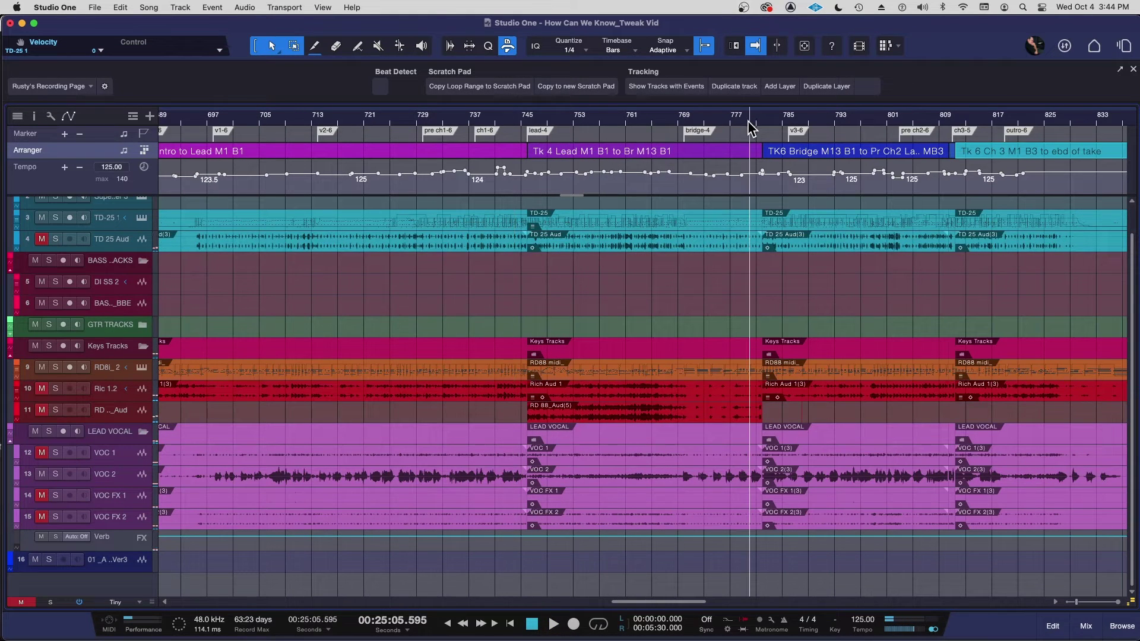
{"action": "key", "text": "e"}
{"action": "key", "text": "e"}
{"action": "key", "text": "space"}
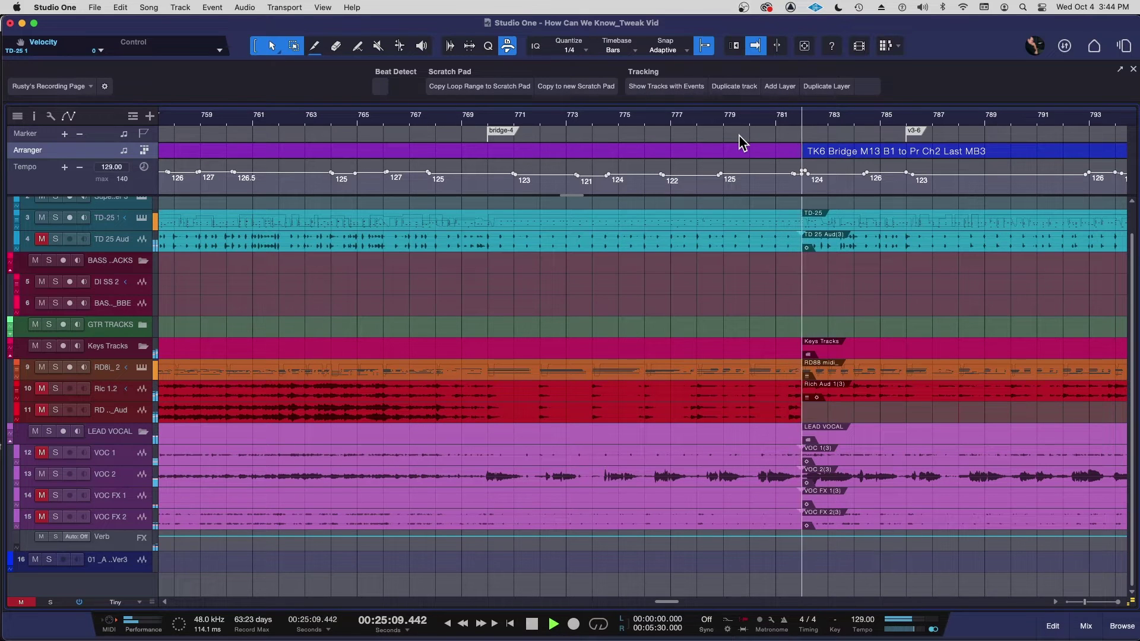
{"action": "key", "text": "space"}
Play from bar 809 across the joins of the TK 4 Pr Ch 2 and Tk 6 Ch 3 sections
{"action": "key", "text": "w"}
{"action": "key", "text": "w"}
{"action": "key", "text": "w"}
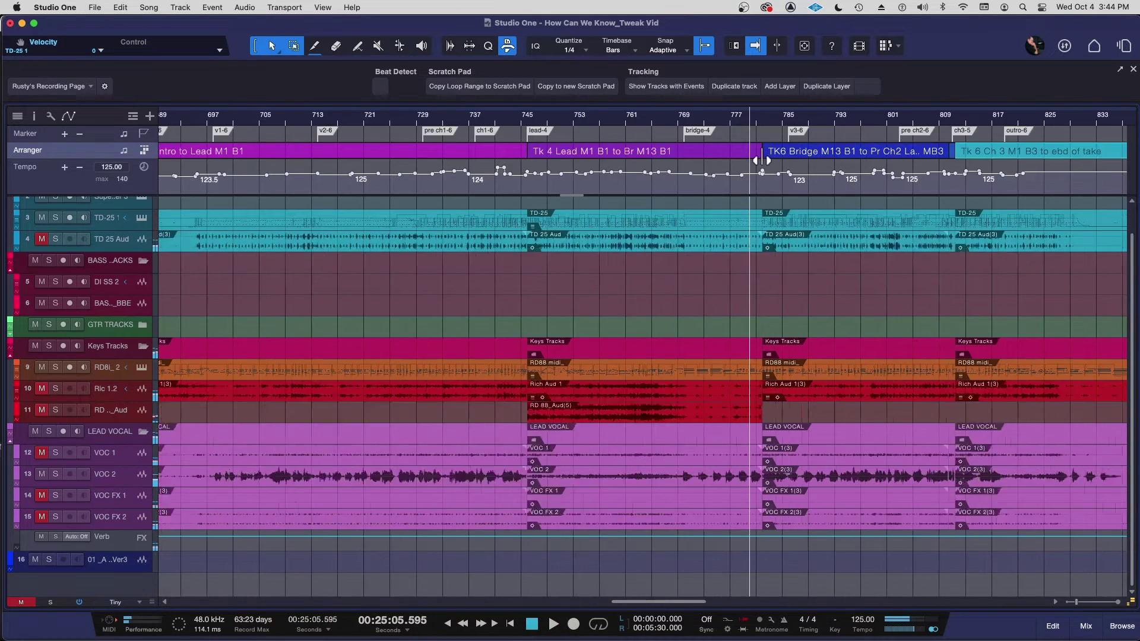
{"action": "scroll", "coordinate": [775, 157], "scroll_direction": "right", "scroll_amount": 3}
{"action": "left_click", "coordinate": [756, 117]}
{"action": "key", "text": "e"}
{"action": "key", "text": "e"}
{"action": "key", "text": "e"}
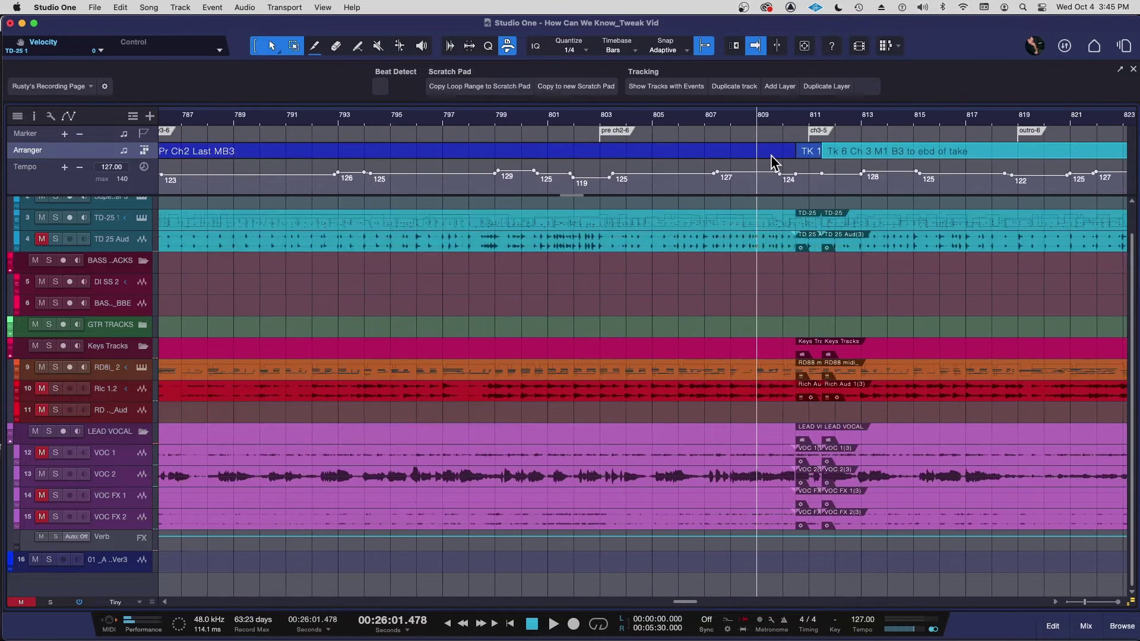
{"action": "key", "text": "space"}
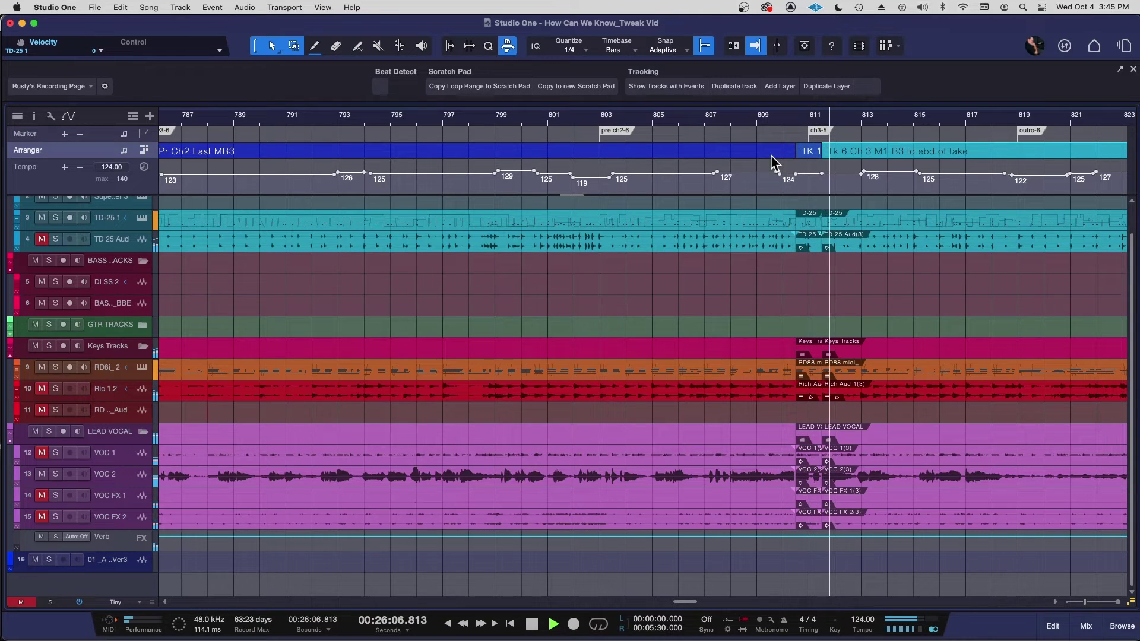
{"action": "key", "text": "space"}
{"action": "key", "text": "w"}
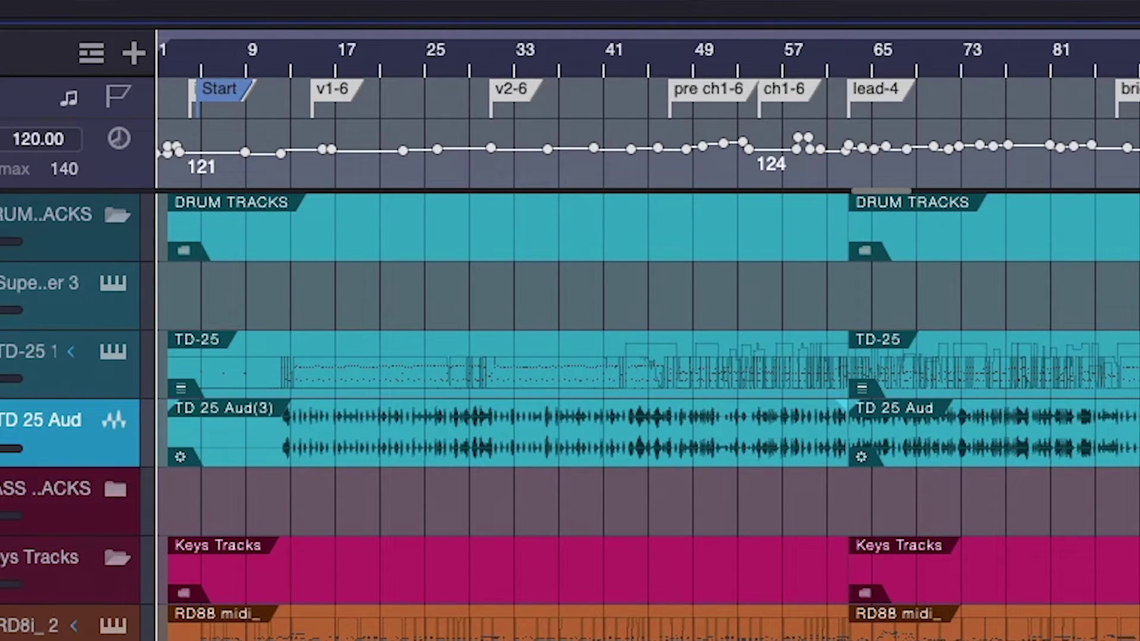
Inspect the joins in the cleaned-up comp and play it from about bar 12 to the outro
{"action": "left_click_drag", "start_coordinate": [828, 80], "coordinate": [833, 127]}
{"action": "scroll", "coordinate": [805, 265], "scroll_direction": "left", "scroll_amount": 10}
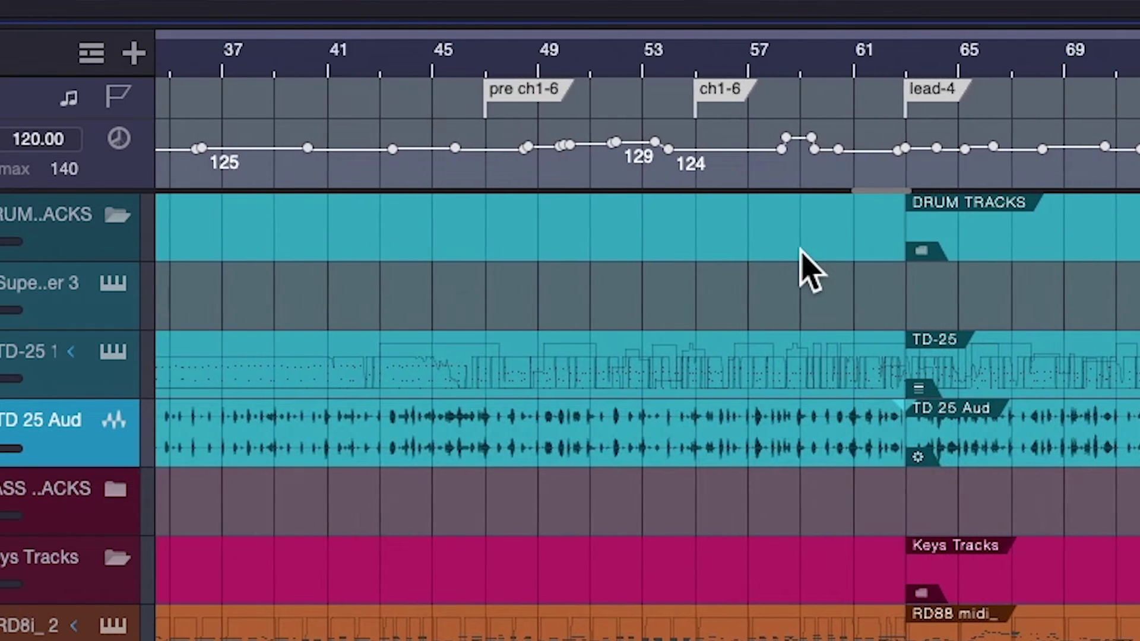
{"action": "scroll", "coordinate": [811, 271], "scroll_direction": "left", "scroll_amount": 8}
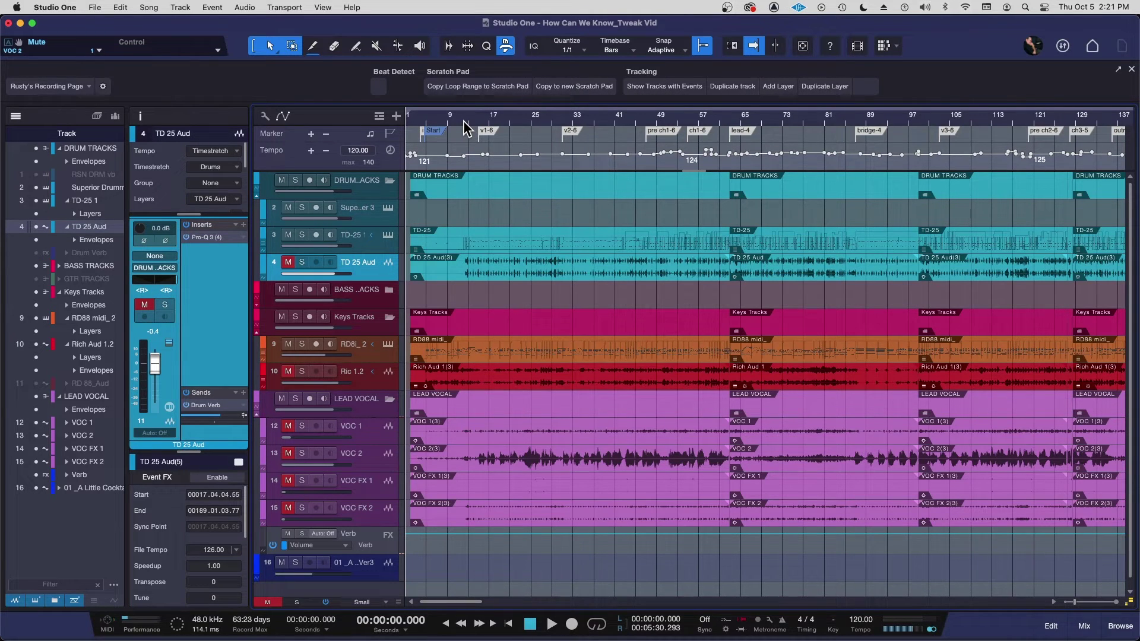
{"action": "left_click", "coordinate": [464, 120]}
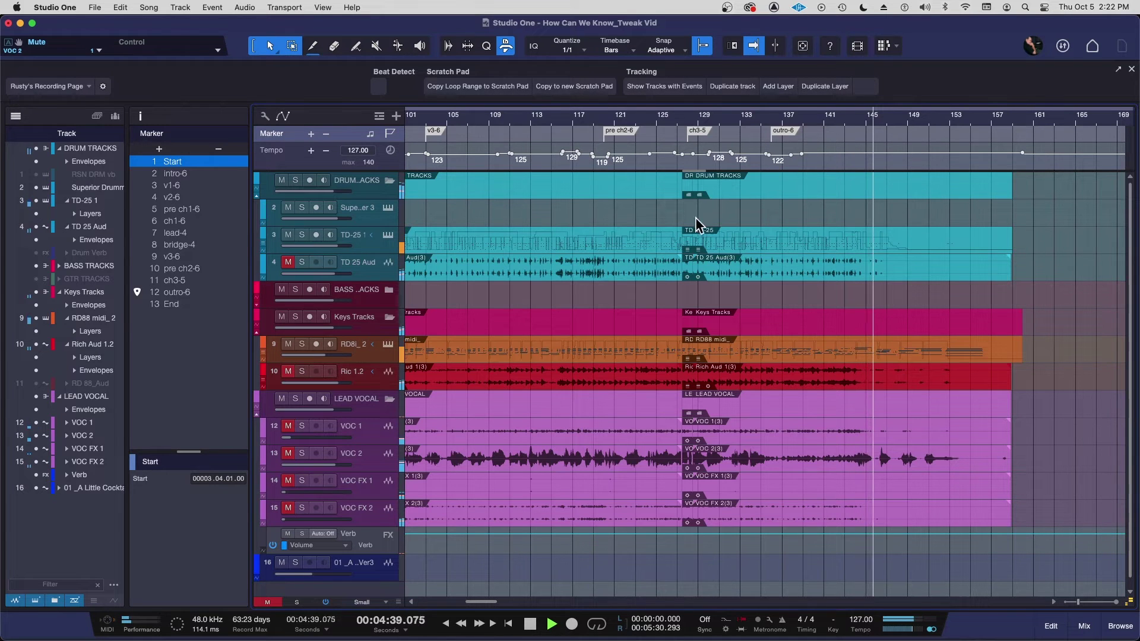
{"action": "key", "text": "space"}
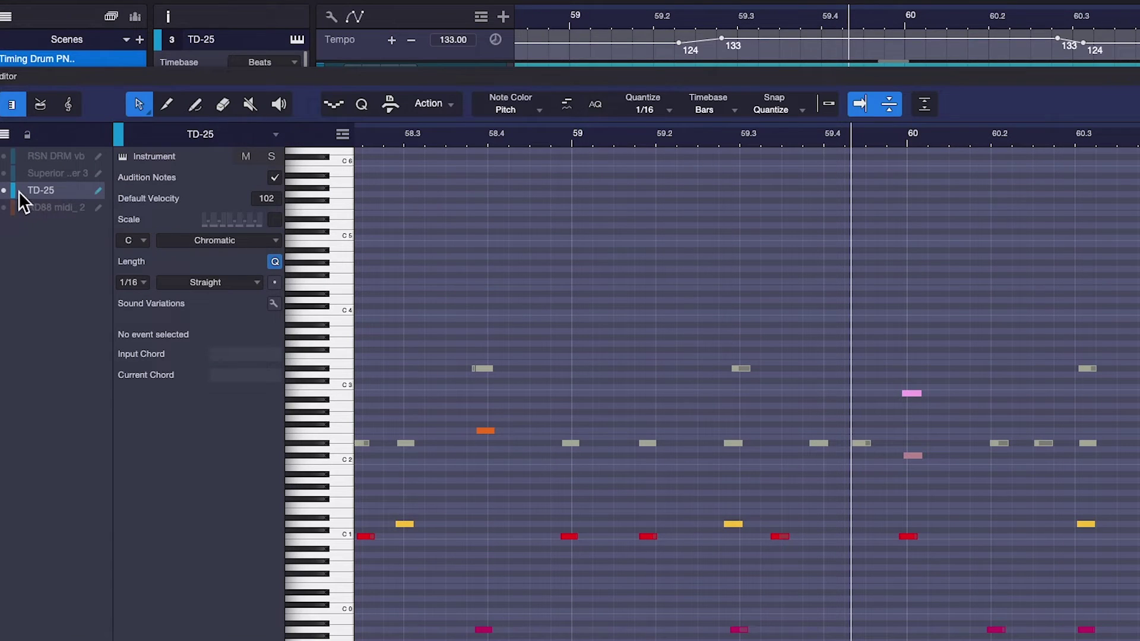
View the RD88 midi_ 2 notes alone, then the TD-25 notes alone, around bars 58 to 60
{"action": "left_click", "coordinate": [5, 205]}
{"action": "left_click", "coordinate": [437, 141]}
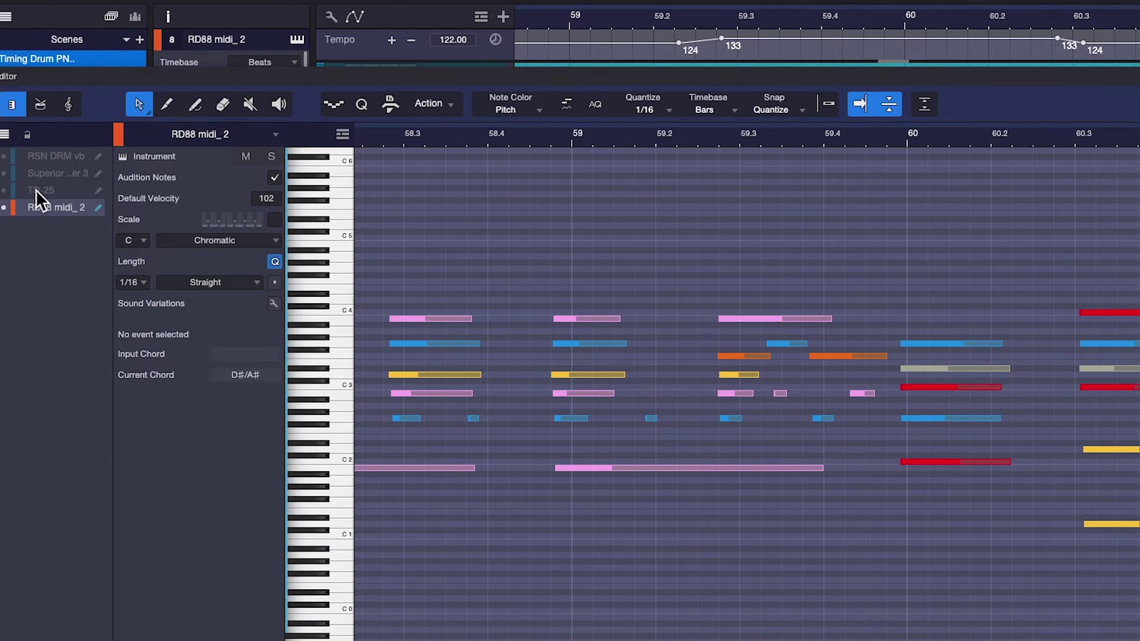
{"action": "left_click", "coordinate": [3, 191]}
{"action": "left_click", "coordinate": [3, 208]}
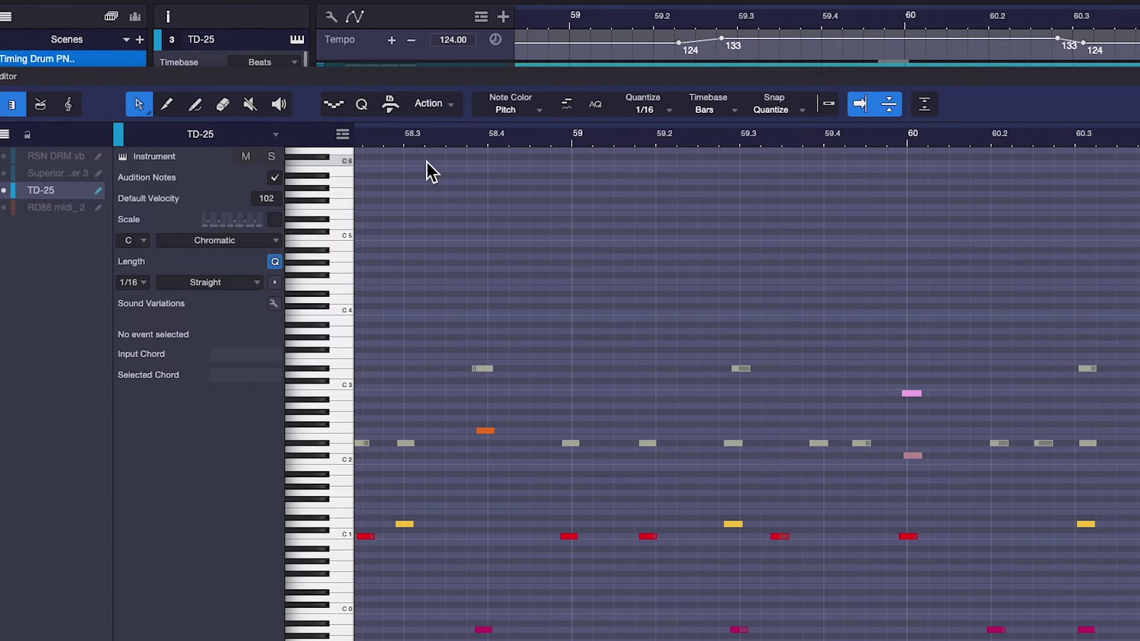
Show the RD88 midi_ 2 notes together with the TD-25 notes, and switch the active part between the two
{"action": "left_click", "coordinate": [5, 209]}
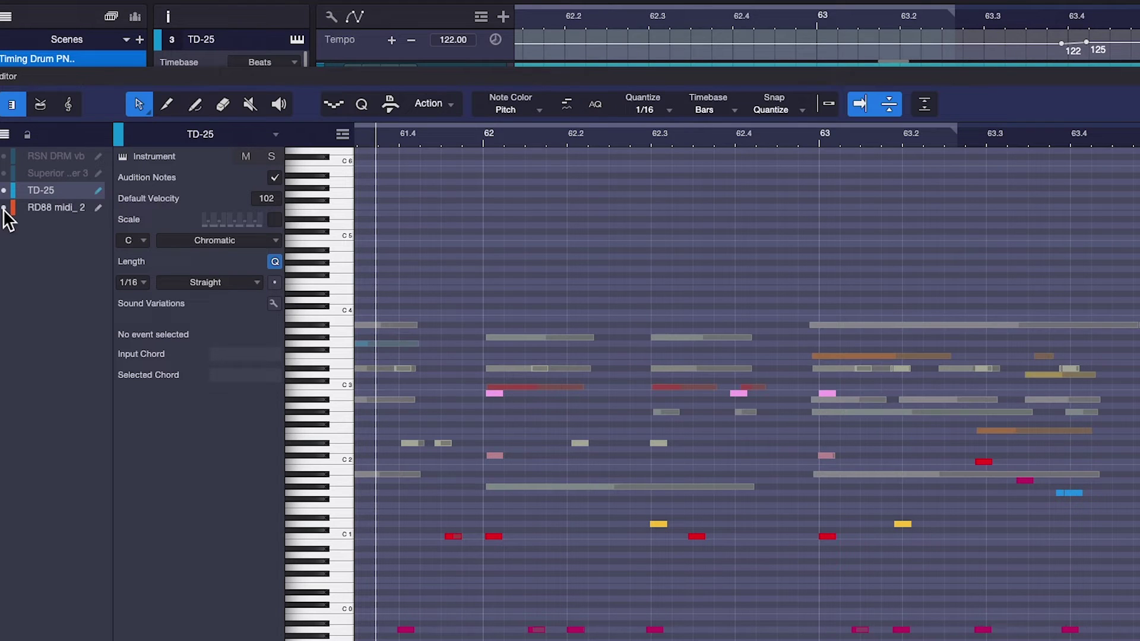
{"action": "left_click", "coordinate": [51, 208]}
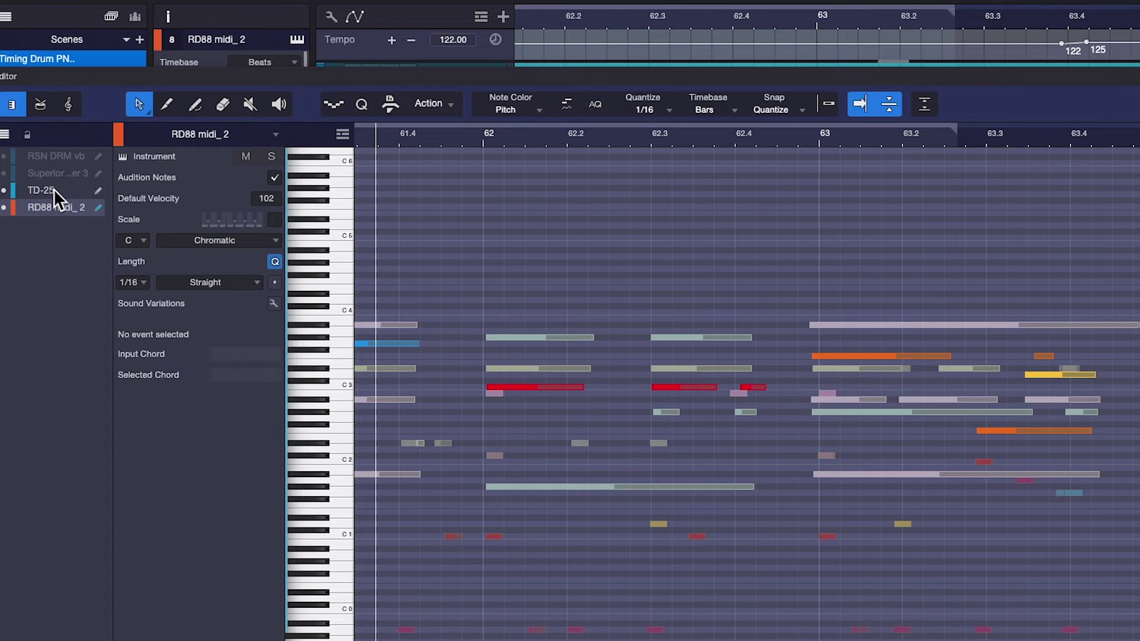
{"action": "left_click", "coordinate": [53, 189]}
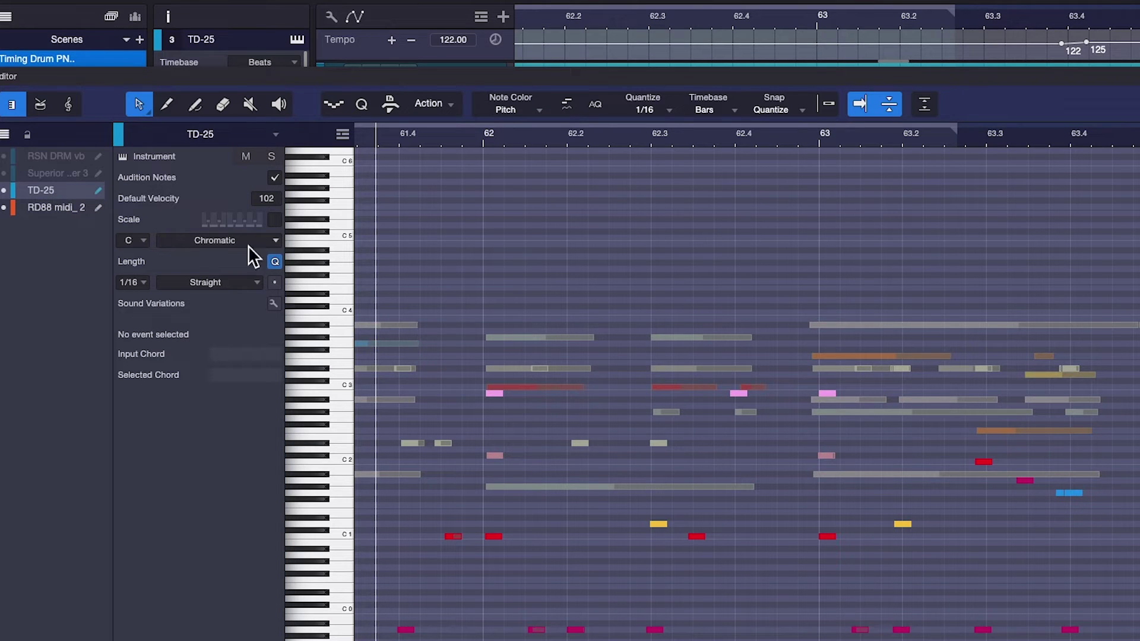
Play the combined drum and keys notes from about bar 59 beat 4, and examine their timing around bar 61
{"action": "scroll", "coordinate": [605, 332], "scroll_direction": "down", "scroll_amount": 2}
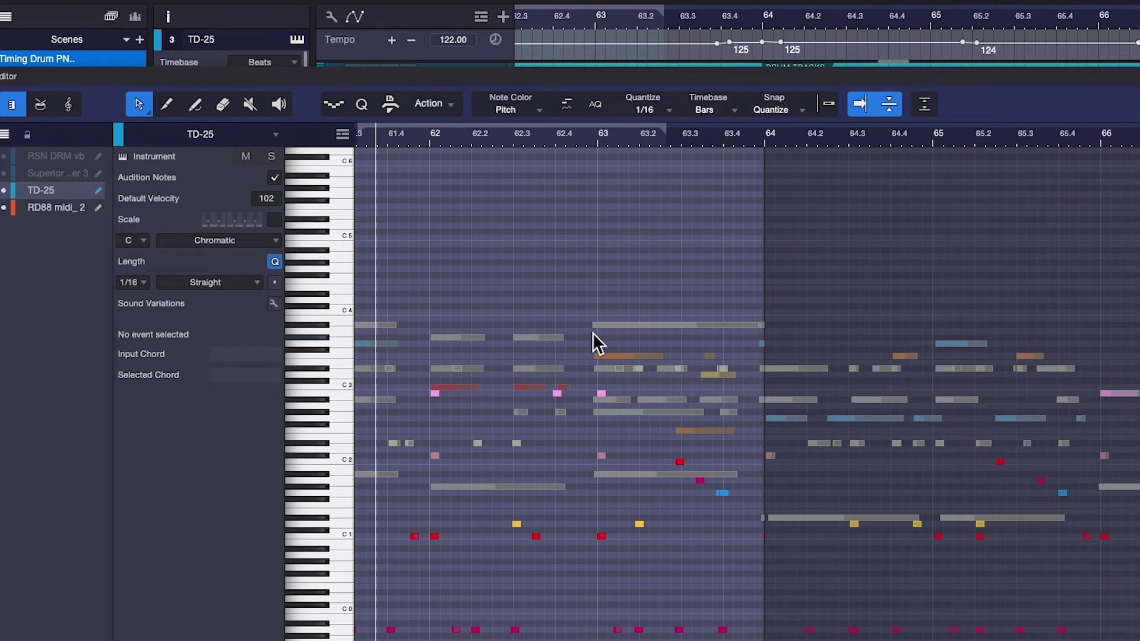
{"action": "scroll", "coordinate": [583, 335], "scroll_direction": "left", "scroll_amount": 5}
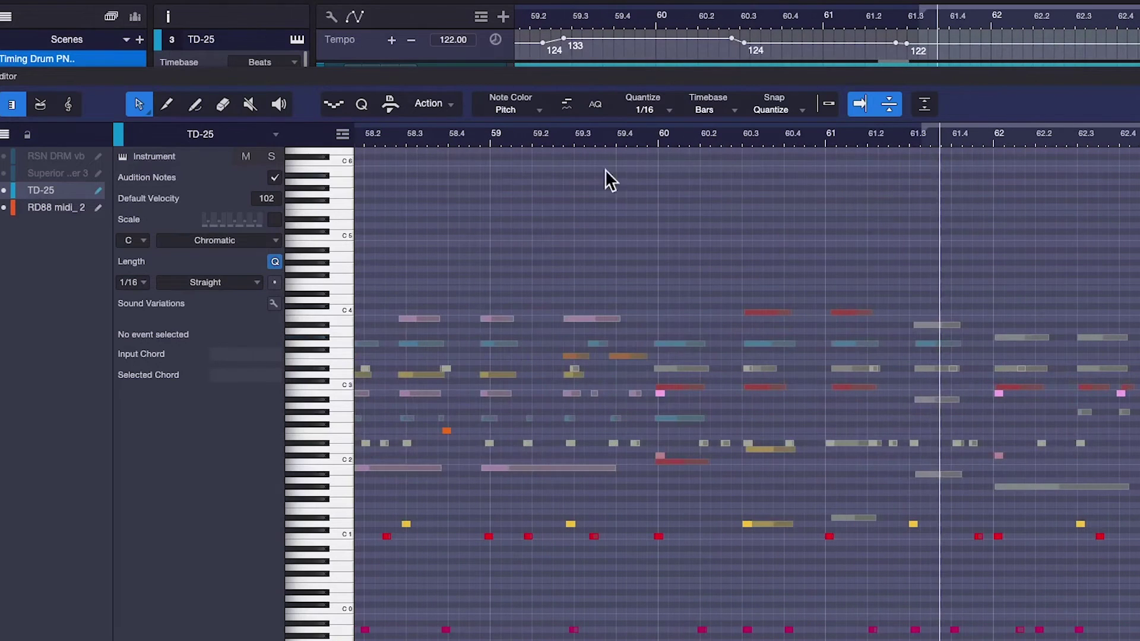
{"action": "left_click", "coordinate": [624, 140]}
{"action": "key", "text": "space"}
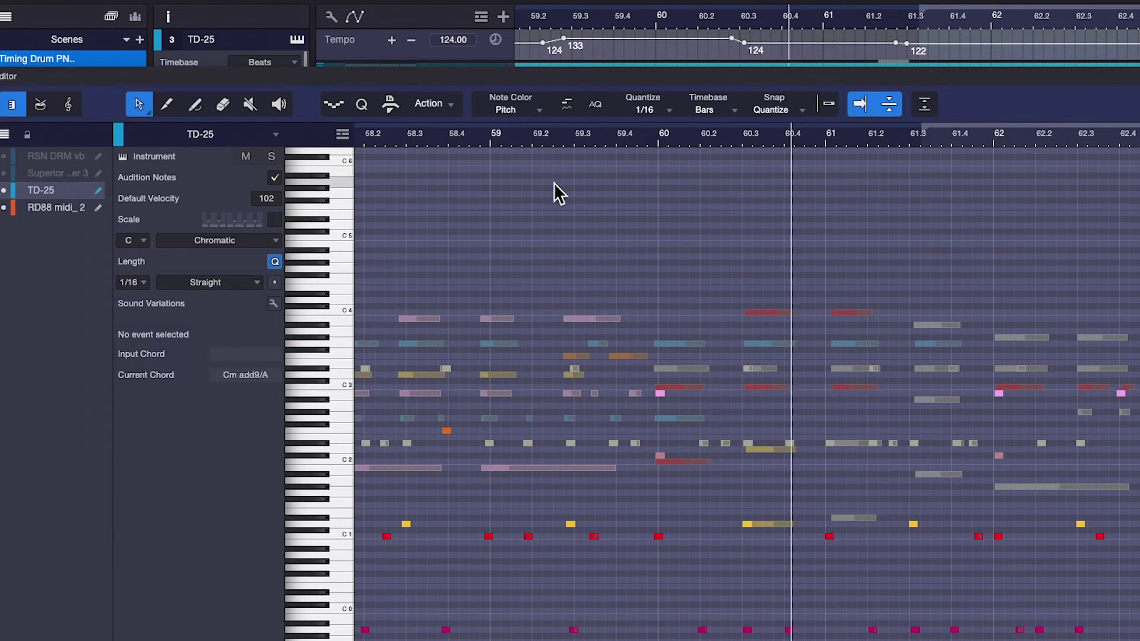
{"action": "left_click_drag", "start_coordinate": [837, 137], "coordinate": [847, 162]}
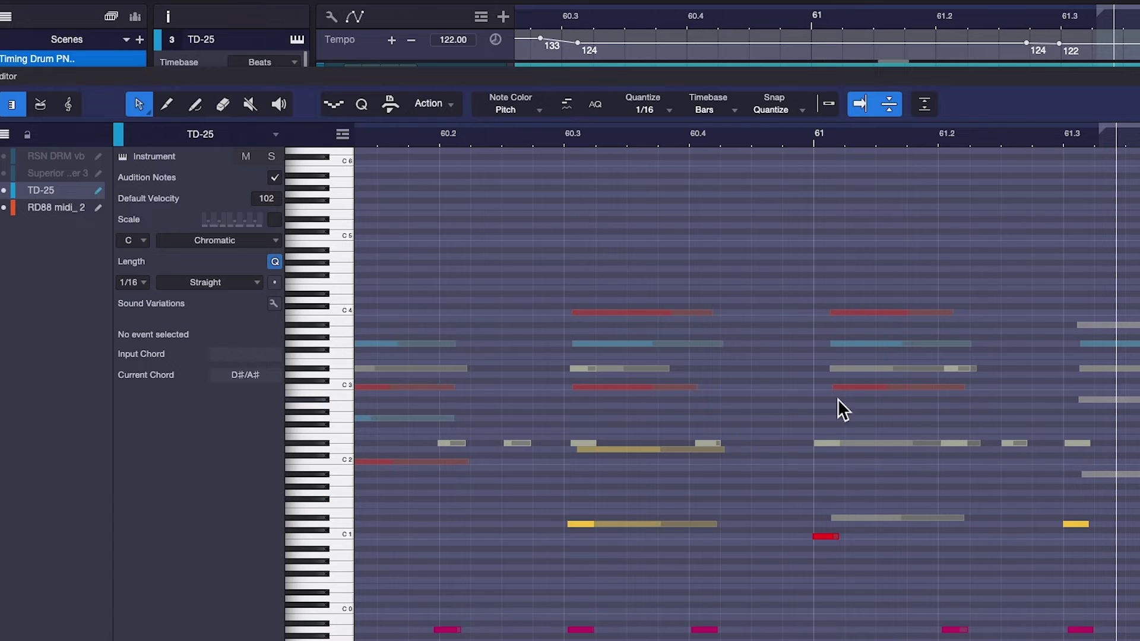
Make RD88 midi_ 2 the active part and play the keys against the drums through bars 60 and 61
{"action": "left_click", "coordinate": [34, 207]}
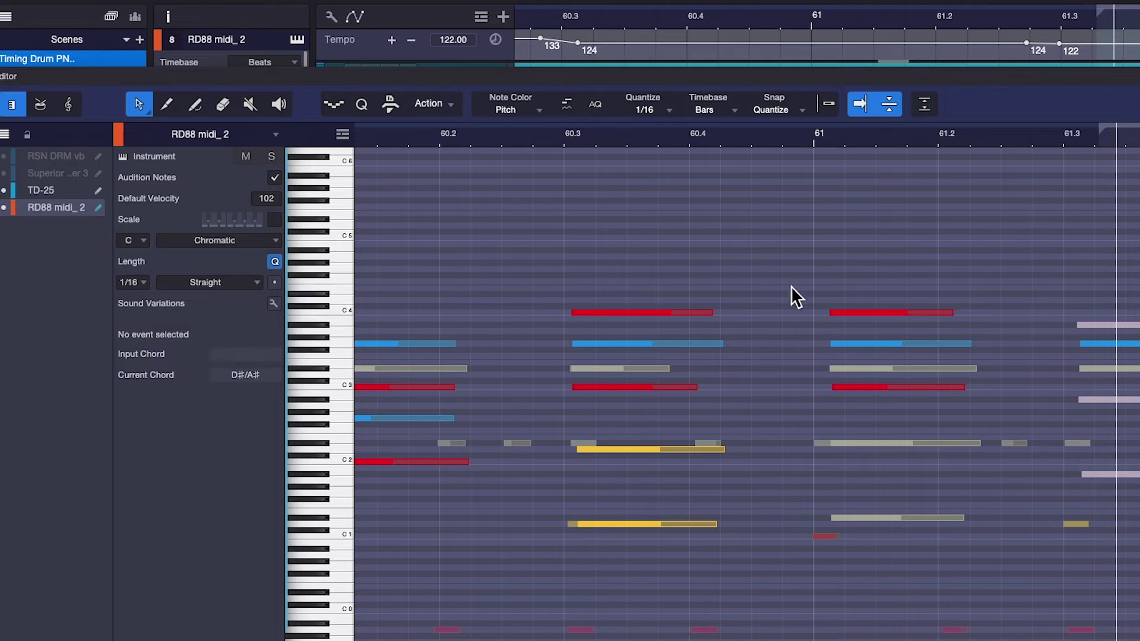
{"action": "key", "text": "w"}
{"action": "key", "text": "KP_Subtract"}
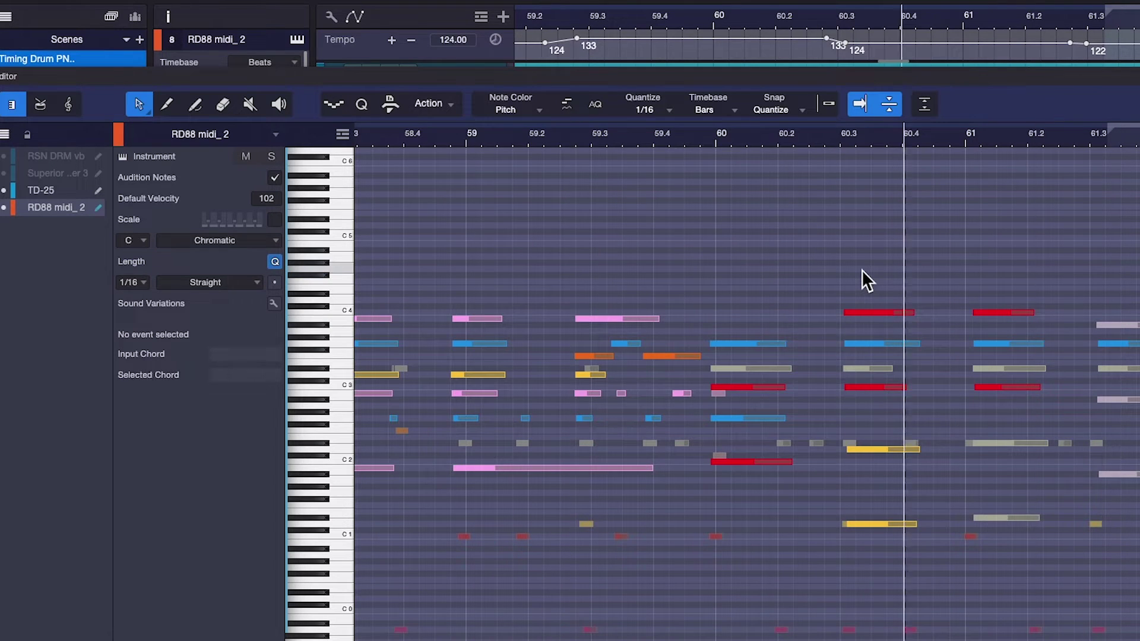
{"action": "key", "text": "space"}
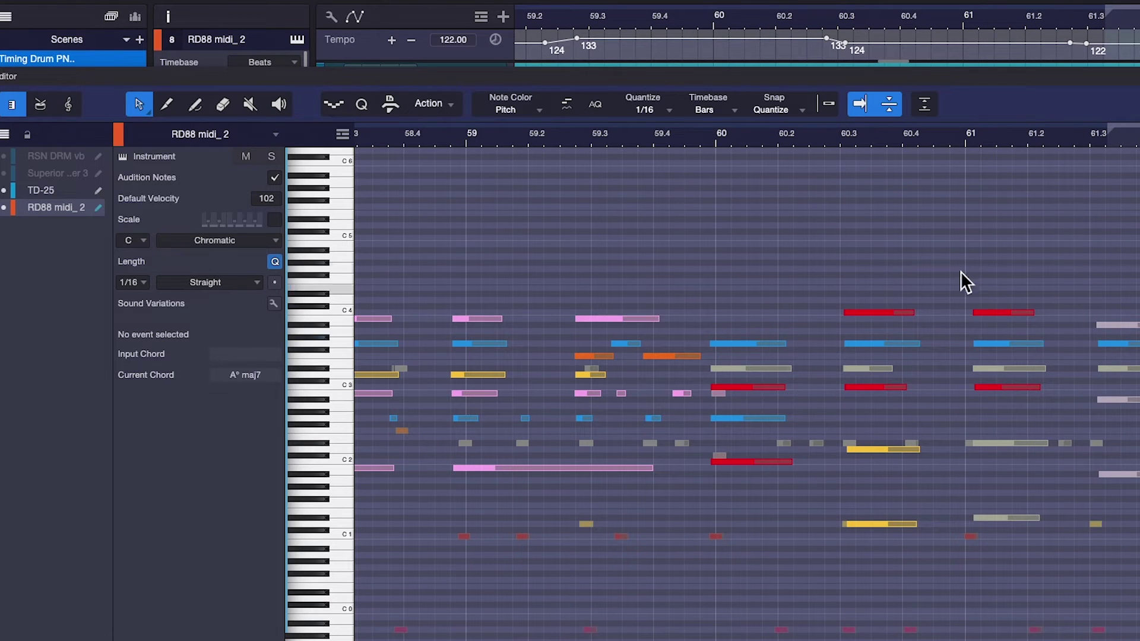
Move the RD88 chord at bar 61 earlier to start at 61.01.01.07, and play it against the drums
{"action": "left_click_drag", "start_coordinate": [961, 259], "coordinate": [989, 523]}
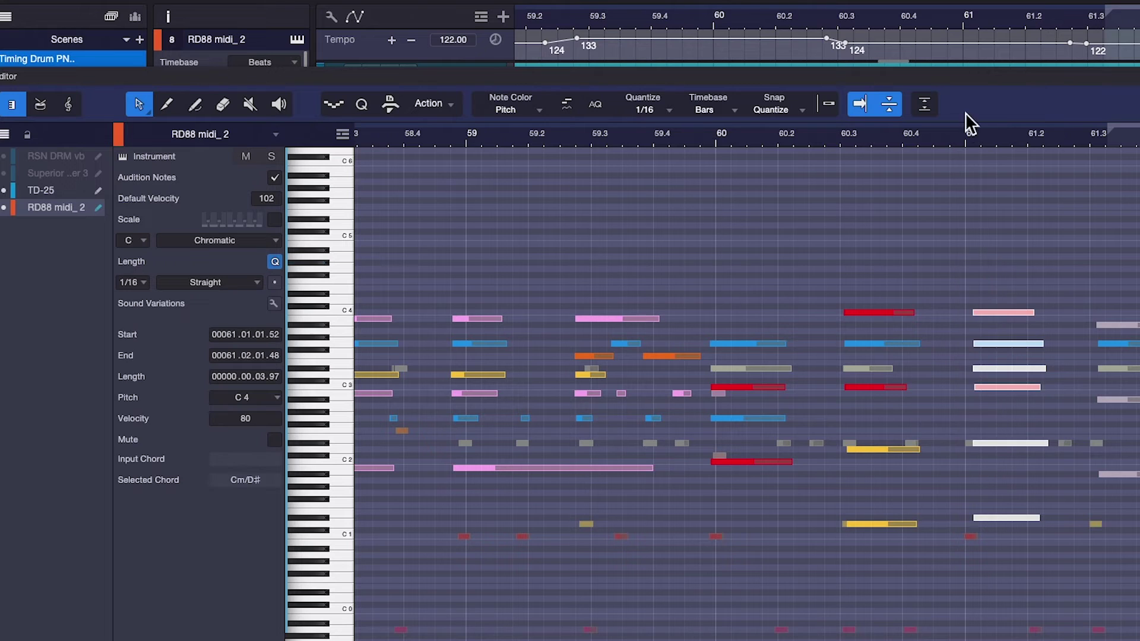
{"action": "left_click_drag", "start_coordinate": [980, 134], "coordinate": [985, 159]}
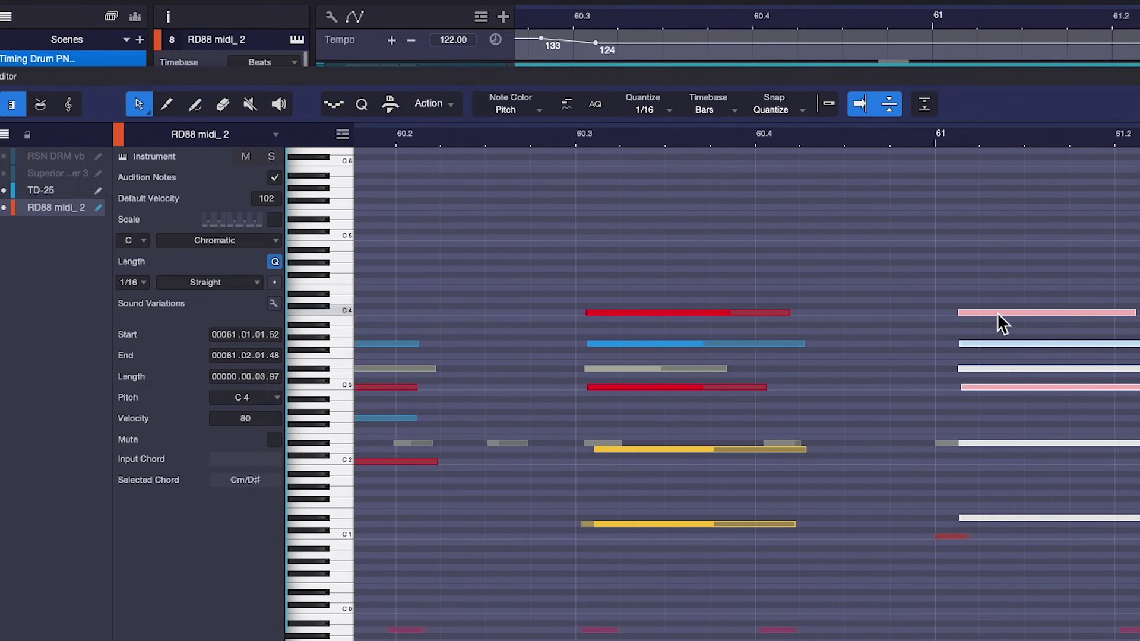
{"action": "left_click_drag", "start_coordinate": [997, 312], "coordinate": [977, 313]}
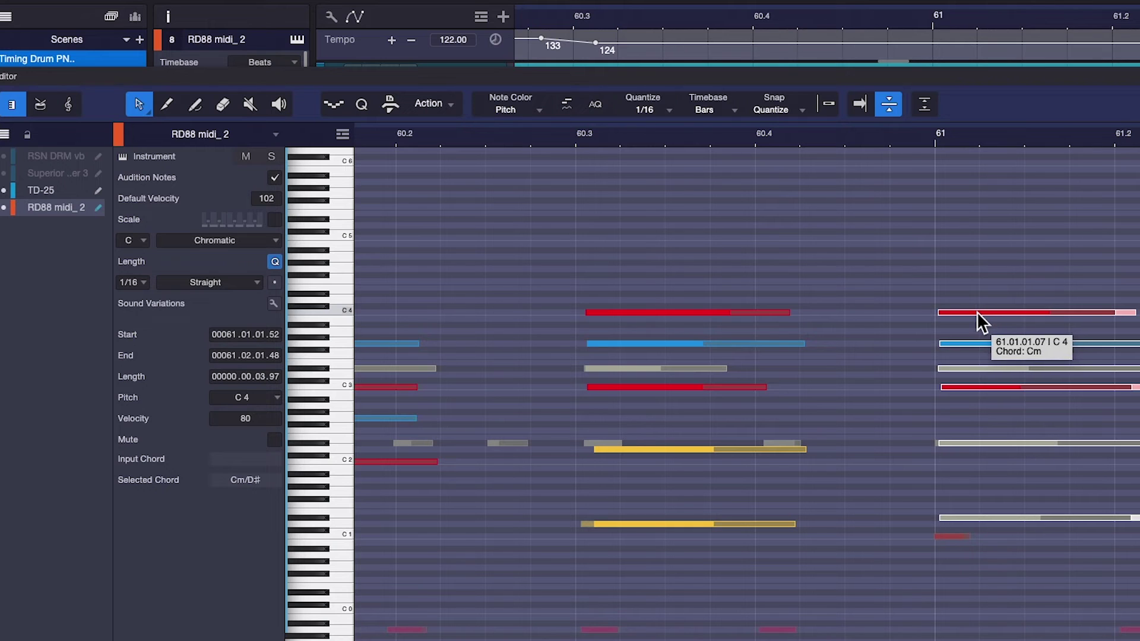
{"action": "key", "text": "space"}
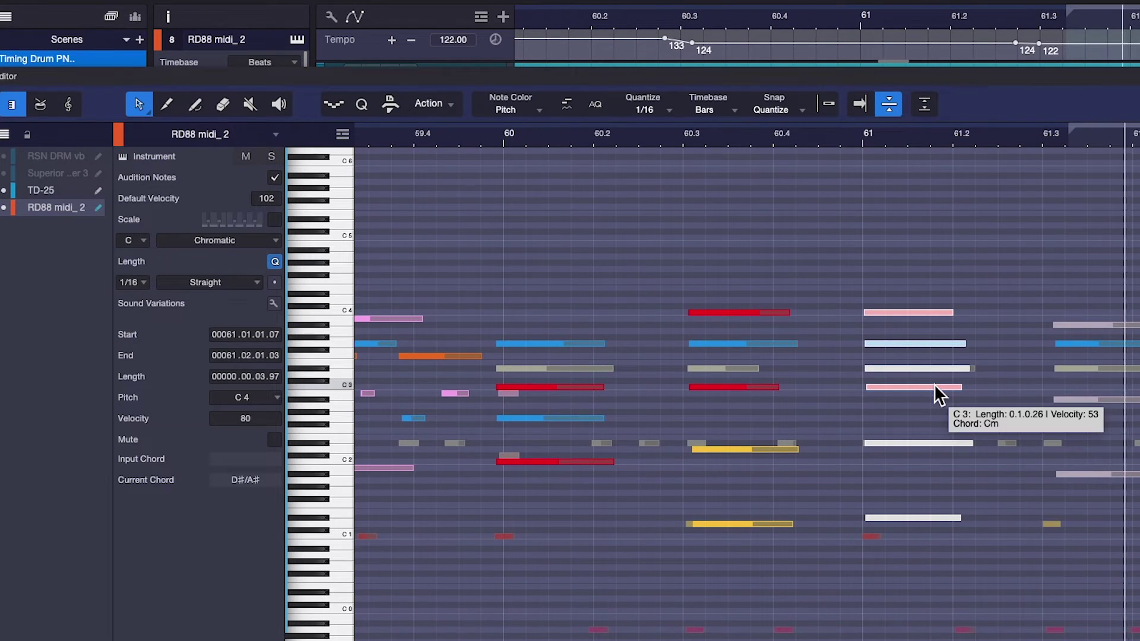
Move the RD88 chord at 61.3 earlier to start at 61.03.01.21, and play it against the drums
{"action": "left_click_drag", "start_coordinate": [808, 273], "coordinate": [970, 505]}
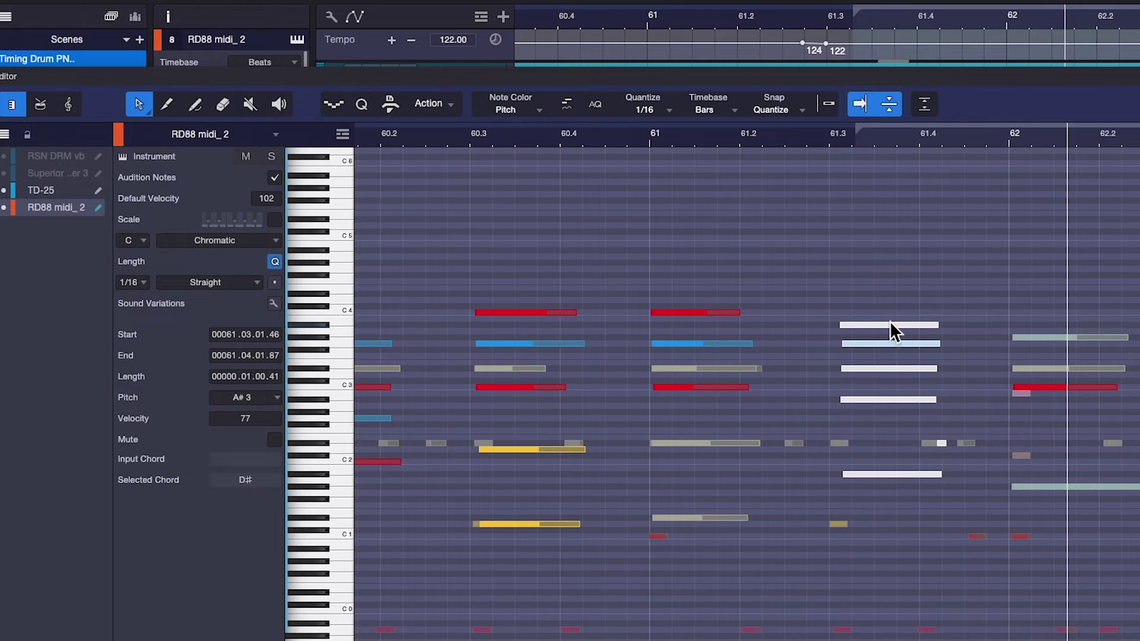
{"action": "left_click_drag", "start_coordinate": [882, 323], "coordinate": [878, 325]}
{"action": "left_click", "coordinate": [390, 142]}
{"action": "key", "text": "space"}
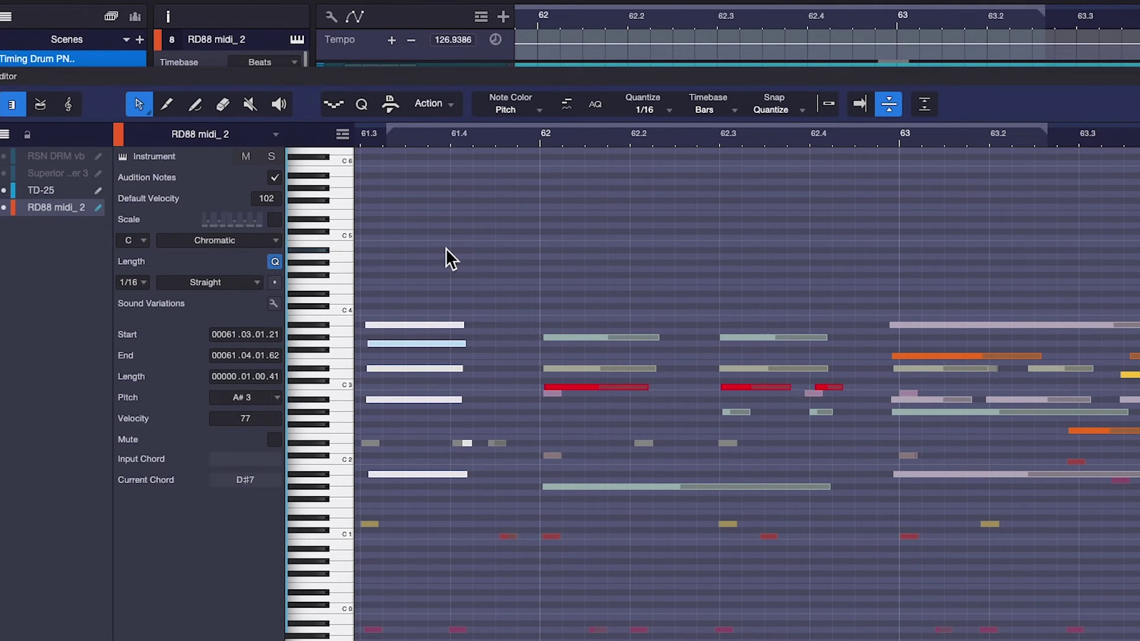
{"action": "key", "text": "f"}
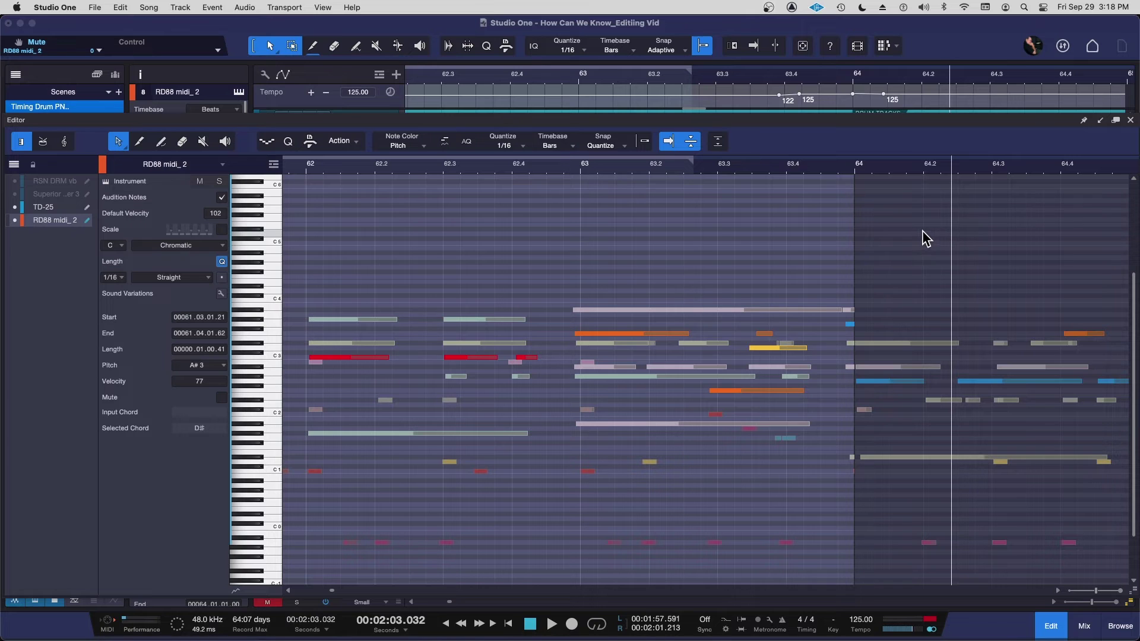
Return to the arrangement and move the join between the RD88 midi_ events at bar 64 earlier to 63.04.04.50
{"action": "key", "text": "F2"}
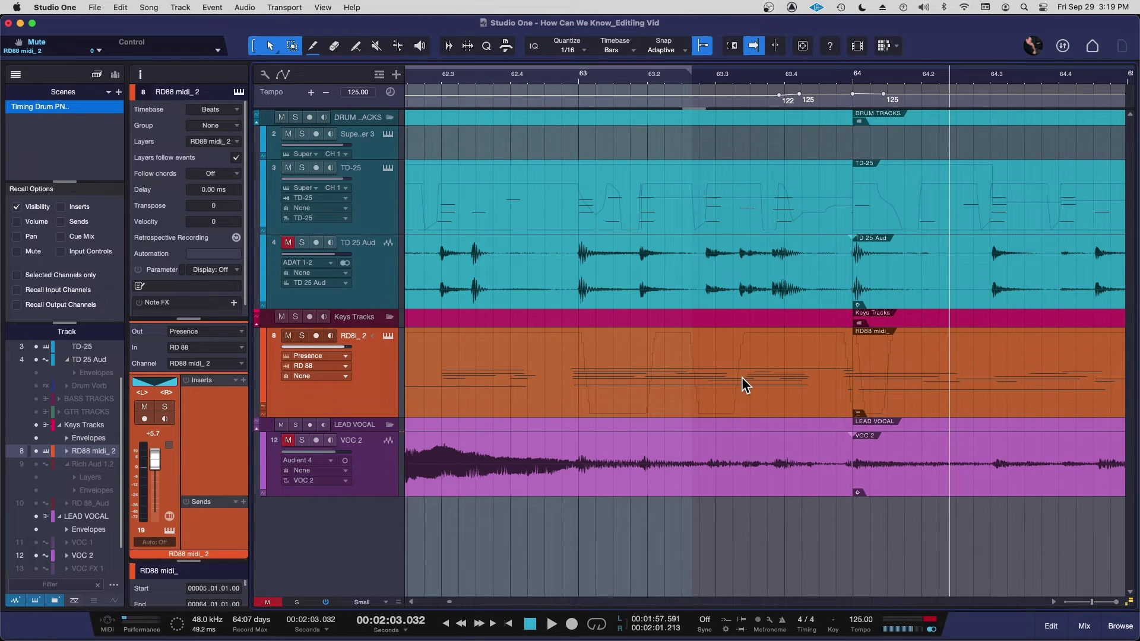
{"action": "double_click", "coordinate": [981, 372]}
{"action": "key", "text": "F2"}
{"action": "left_click", "coordinate": [897, 386]}
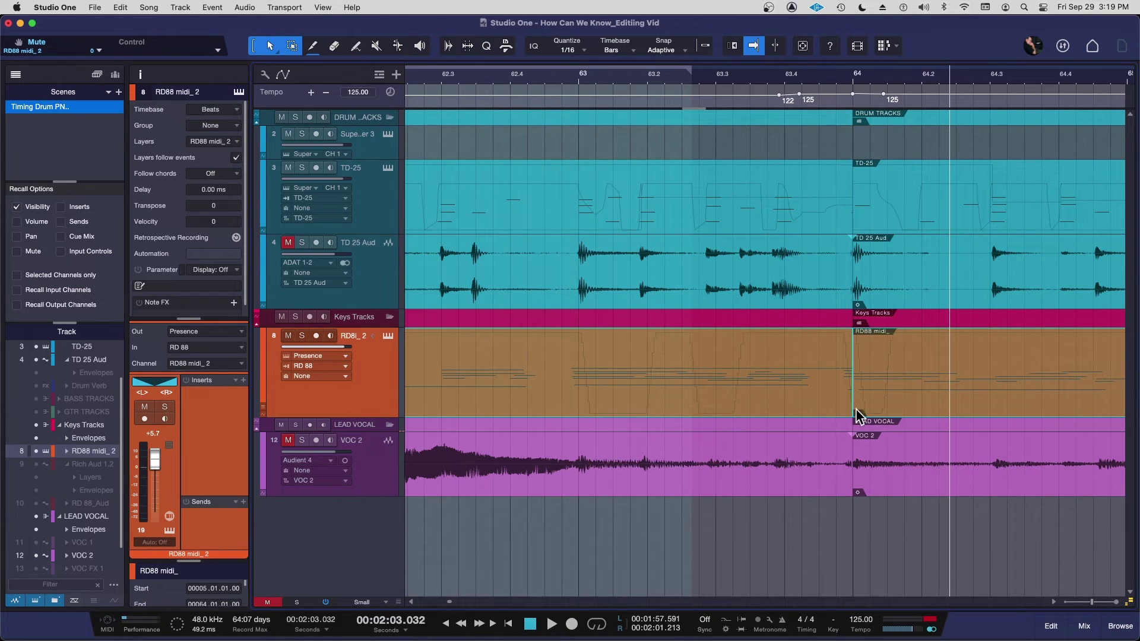
{"action": "left_click_drag", "start_coordinate": [852, 416], "coordinate": [845, 415]}
Play across the RD88 join before bar 64, and solo the RD88 midi_ 2 track to hear it again
{"action": "left_click", "coordinate": [420, 87]}
{"action": "key", "text": "space"}
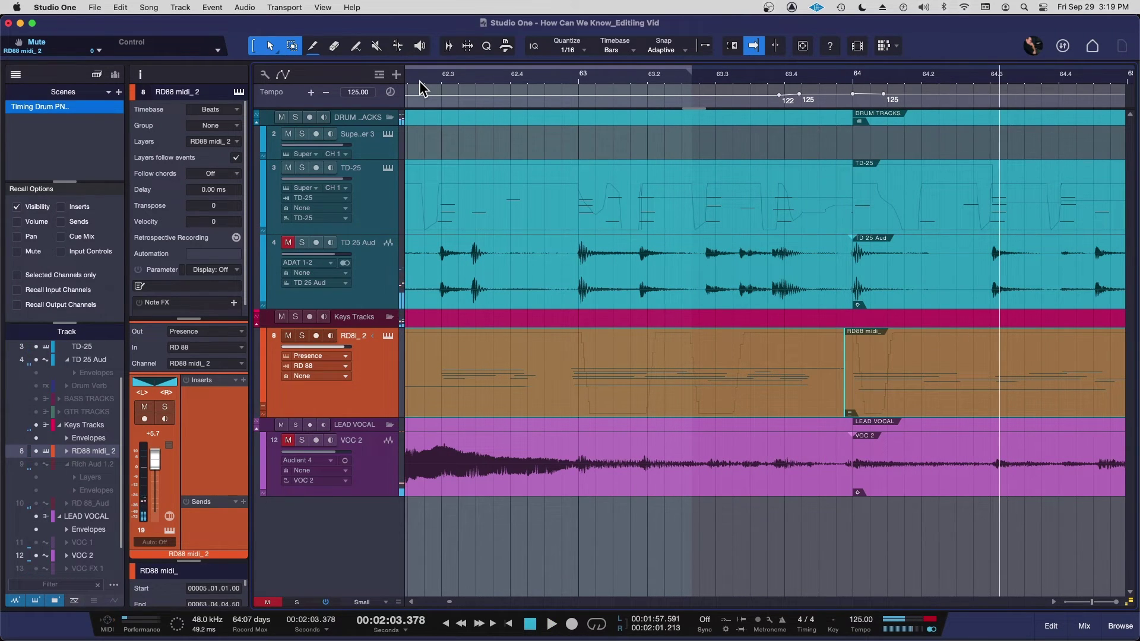
{"action": "left_click", "coordinate": [302, 336]}
{"action": "key", "text": "space"}
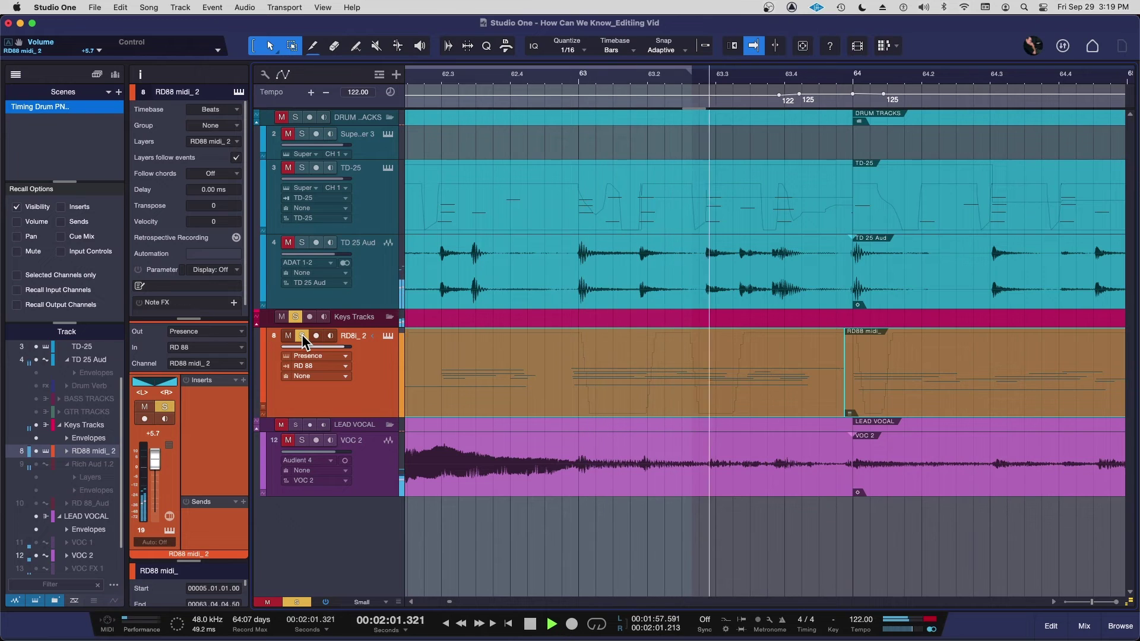
{"action": "key", "text": "space"}
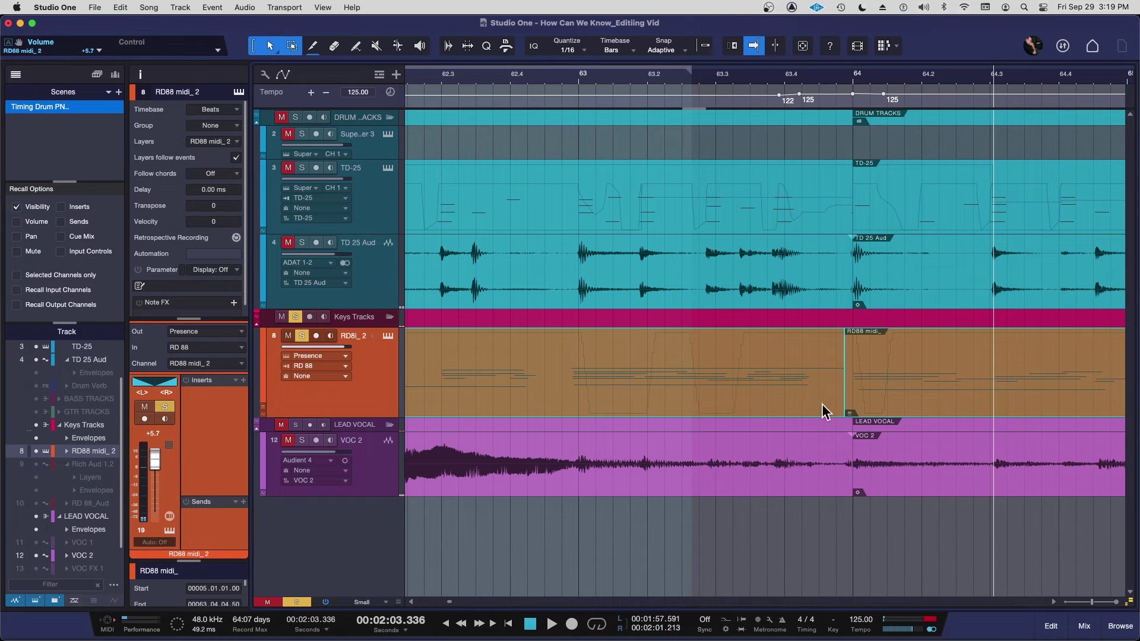
Move the RD88 event join further back to 63.04.04.26, play it soloed, and turn off the track's solo
{"action": "mouse_move", "coordinate": [844, 413]}
{"action": "left_mouse_down"}
{"action": "mouse_move", "coordinate": [742, 412]}
{"action": "mouse_move", "coordinate": [850, 413]}
{"action": "mouse_move", "coordinate": [841, 411]}
{"action": "left_mouse_up"}
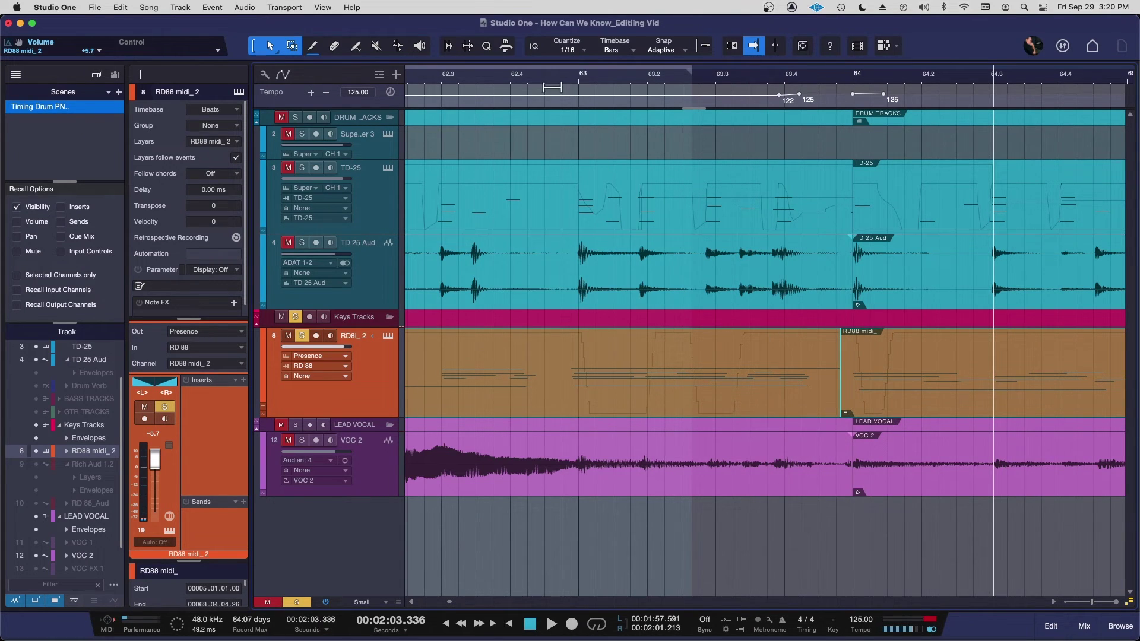
{"action": "left_click", "coordinate": [459, 77]}
{"action": "key", "text": "space"}
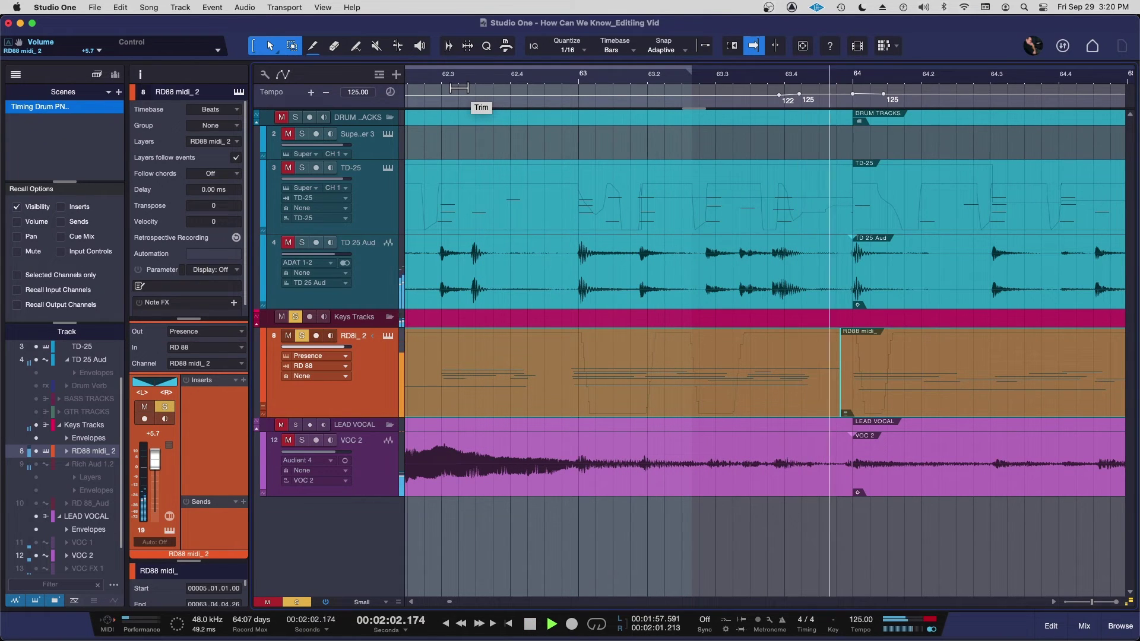
{"action": "key", "text": "space"}
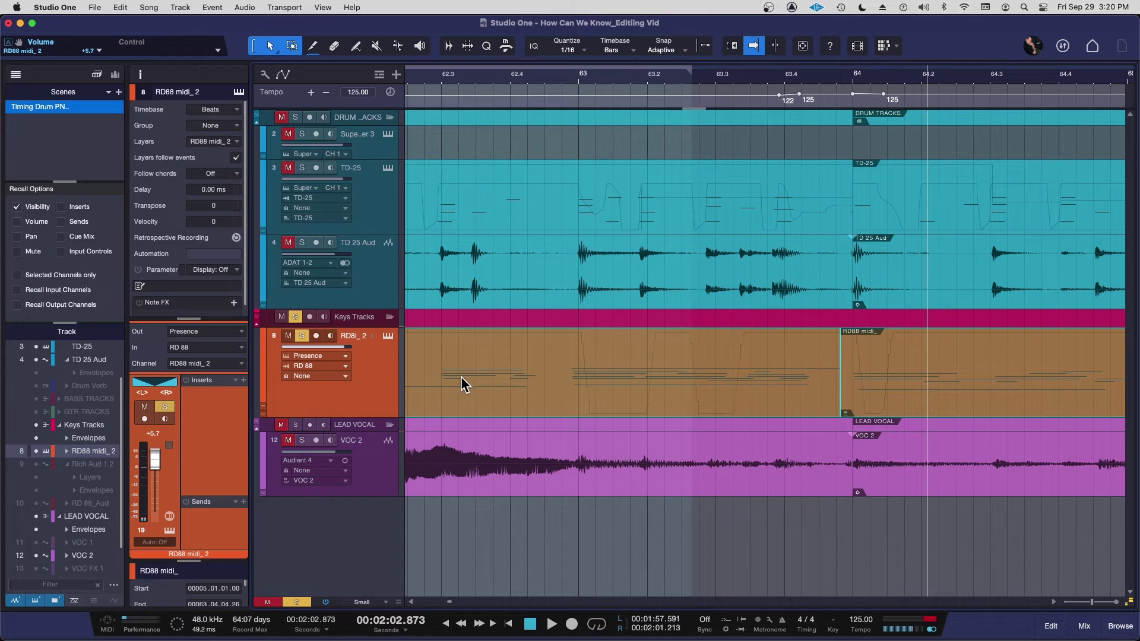
{"action": "left_click", "coordinate": [302, 336]}
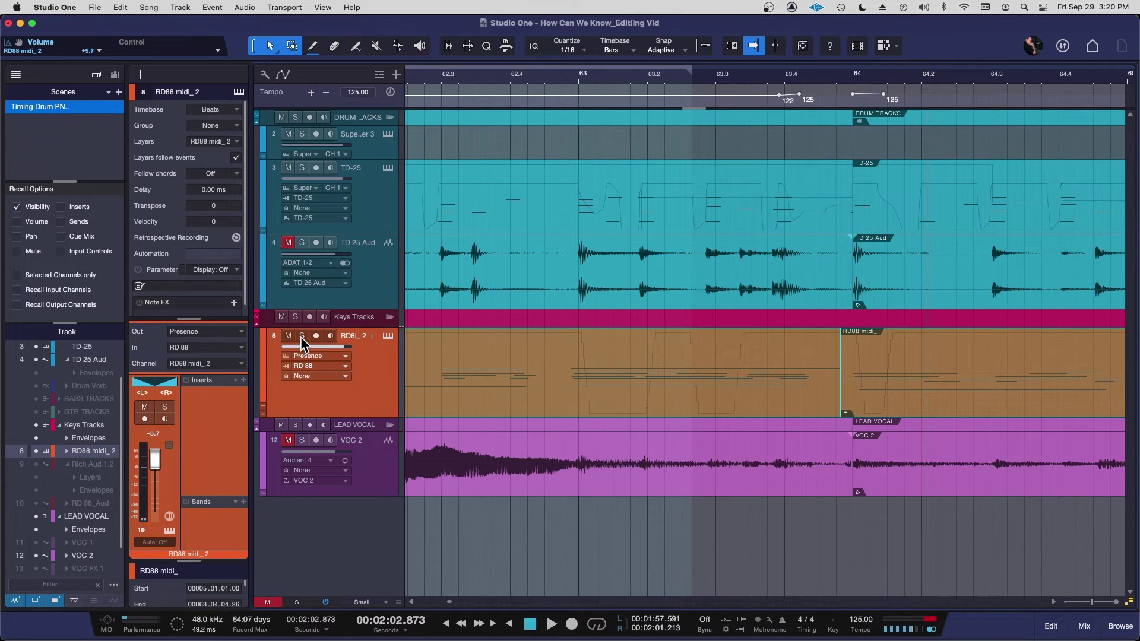
Open the RD88 midi_ 2 notes, play bars 62 to 63, and solo the part for another listen
{"action": "key", "text": "F2"}
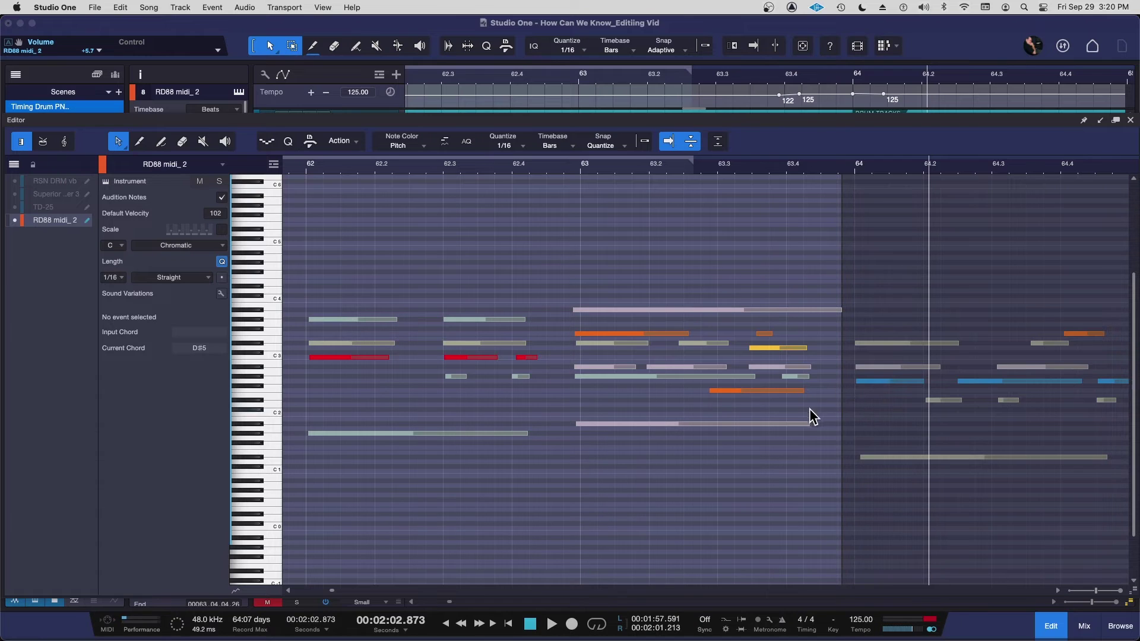
{"action": "key", "text": "space"}
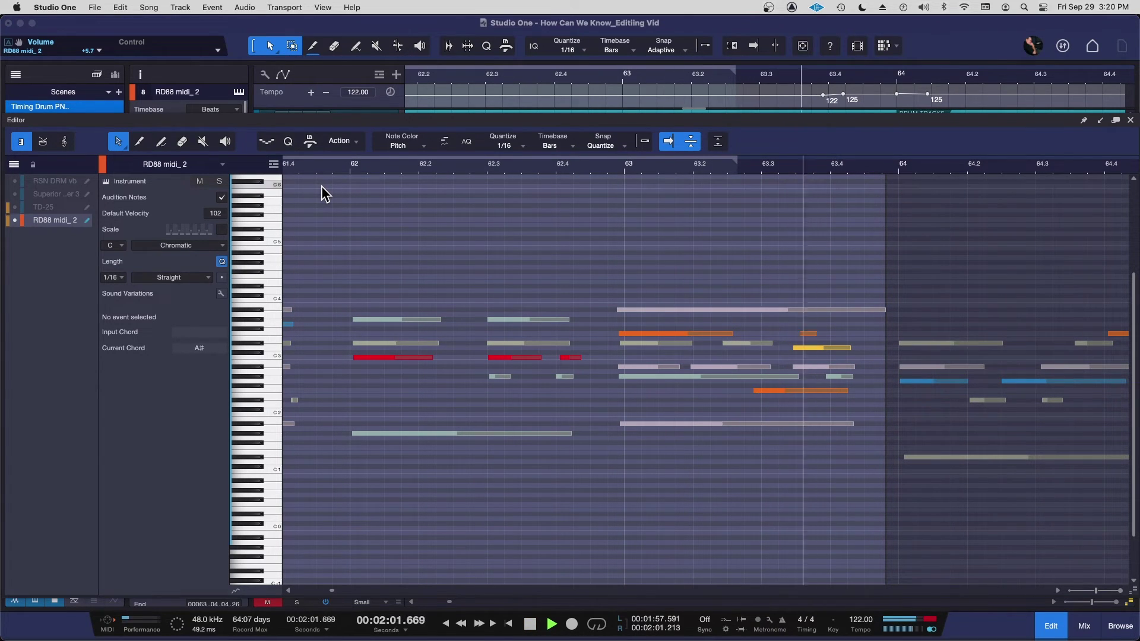
{"action": "key", "text": "space"}
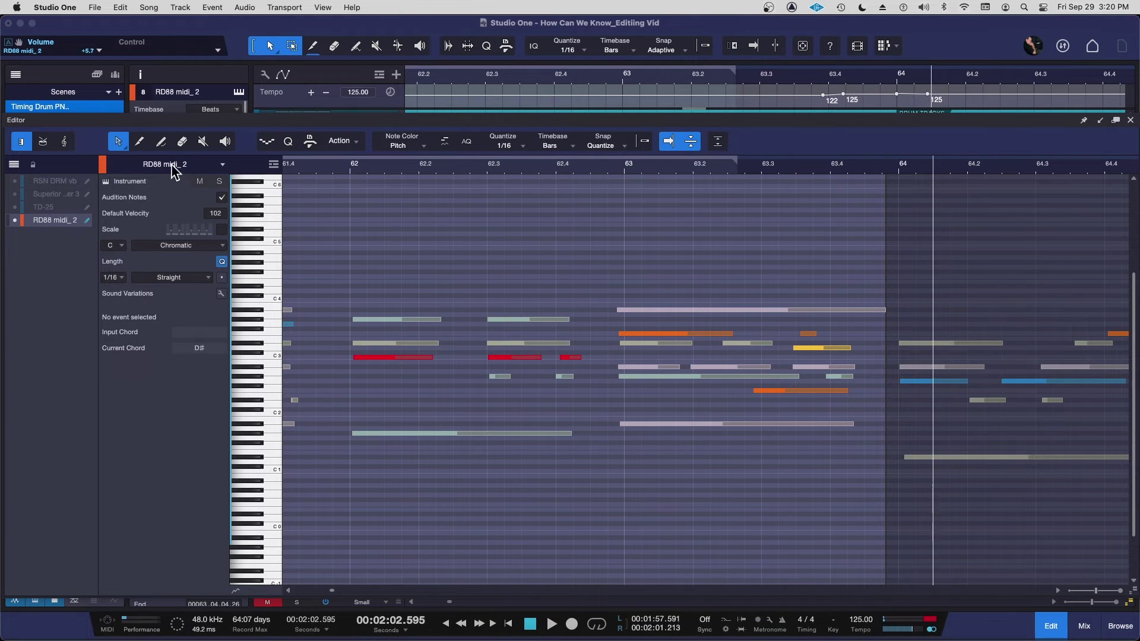
{"action": "left_click", "coordinate": [219, 181]}
{"action": "left_click", "coordinate": [449, 167]}
{"action": "key", "text": "space"}
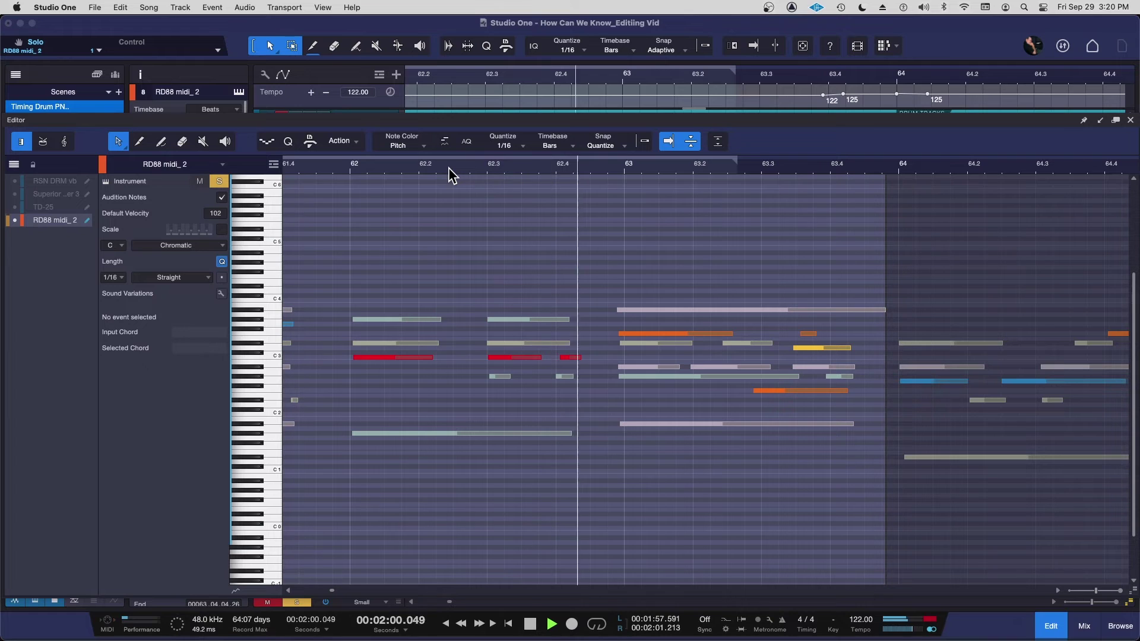
{"action": "key", "text": "space"}
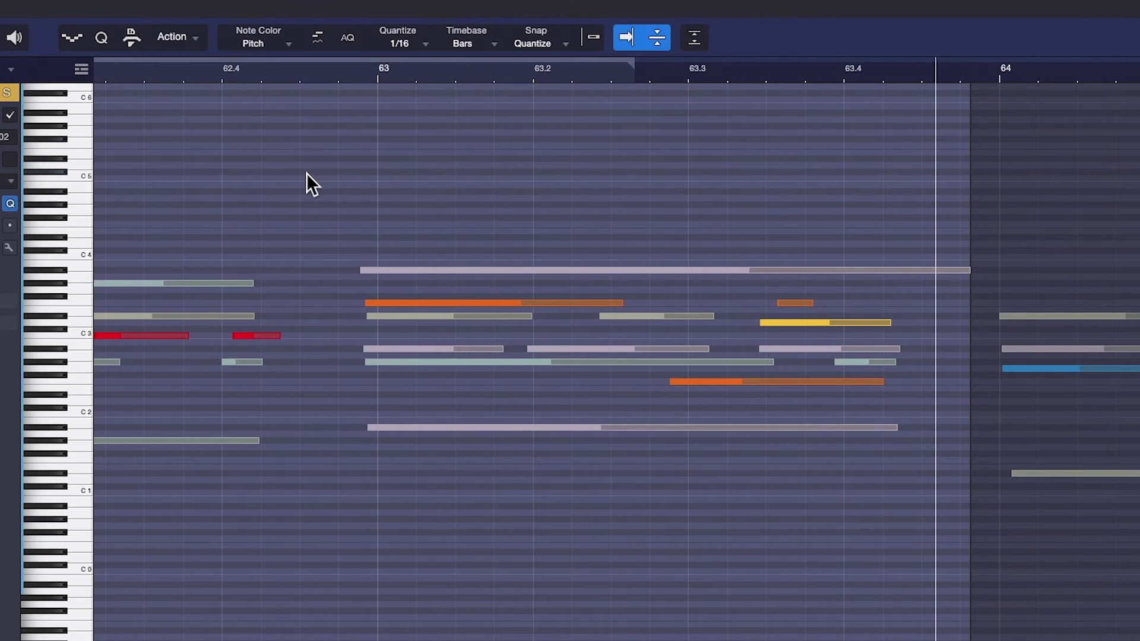
Move all the bar 63 RD88 notes slightly later onto the bar 63 downbeat, and play the phrase
{"action": "key", "text": "w"}
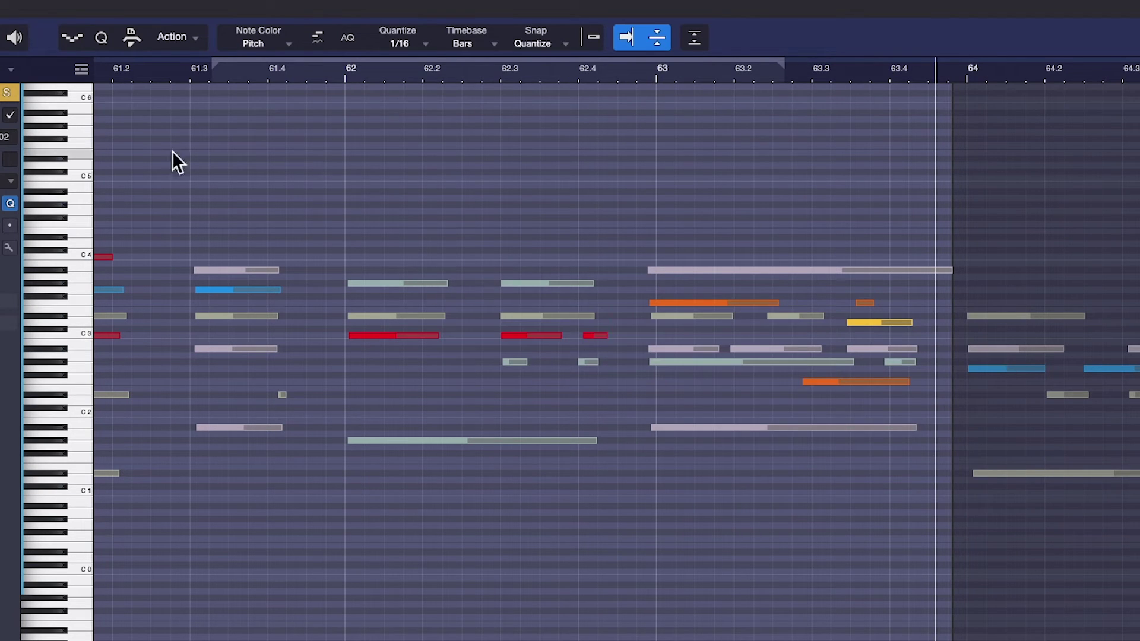
{"action": "left_click", "coordinate": [187, 78]}
{"action": "key", "text": "space"}
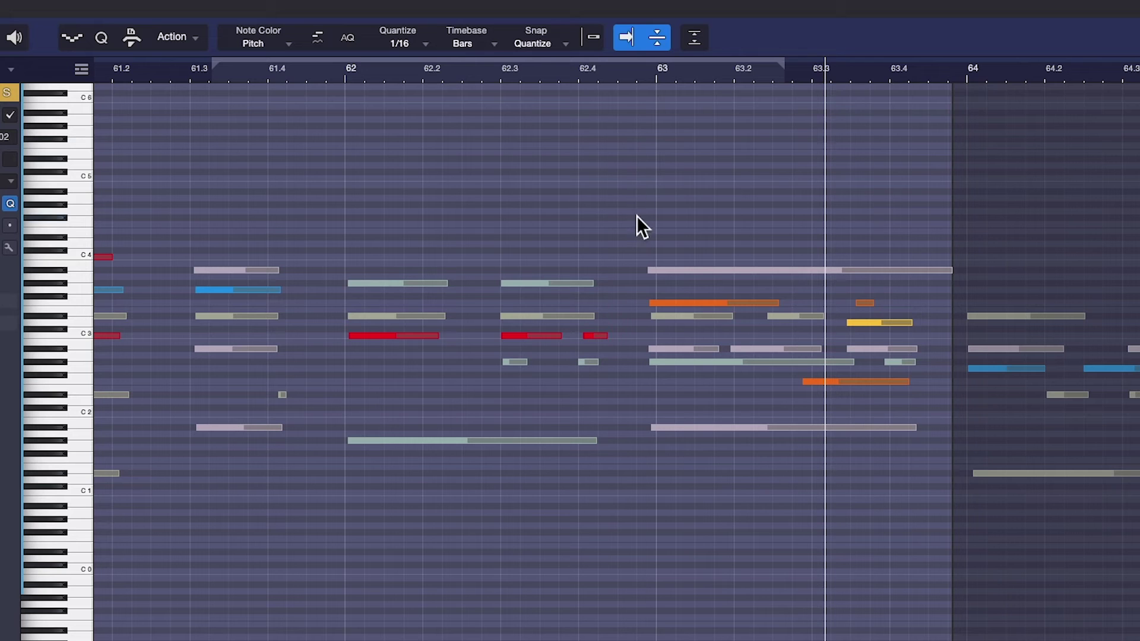
{"action": "left_click_drag", "start_coordinate": [616, 187], "coordinate": [655, 239]}
{"action": "left_click_drag", "start_coordinate": [887, 452], "coordinate": [888, 456]}
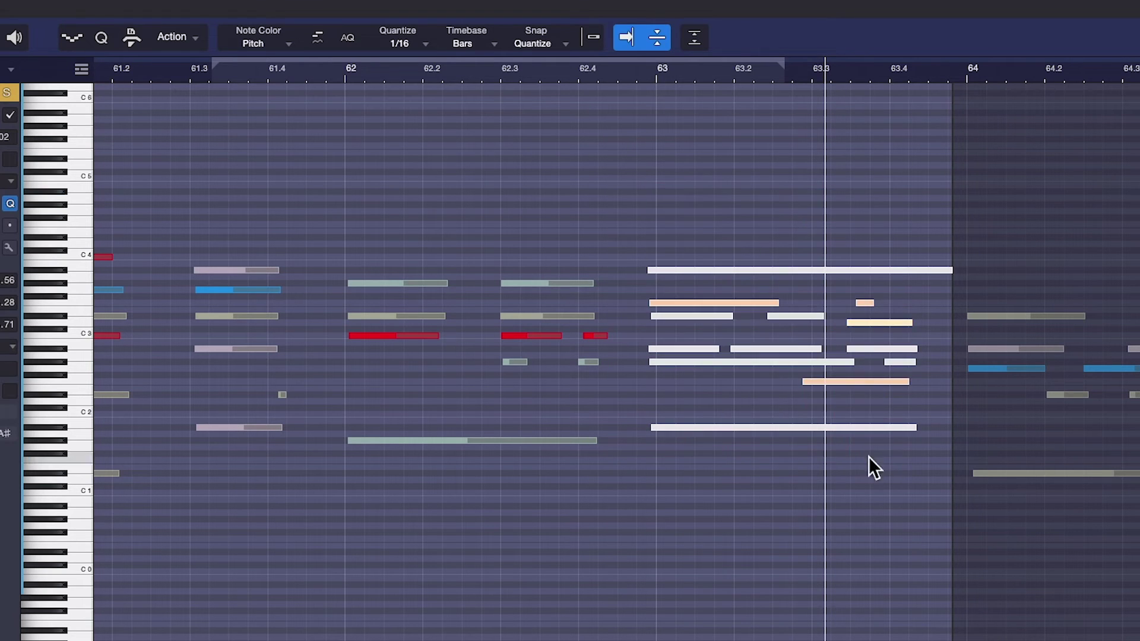
{"action": "left_click_drag", "start_coordinate": [668, 266], "coordinate": [672, 266]}
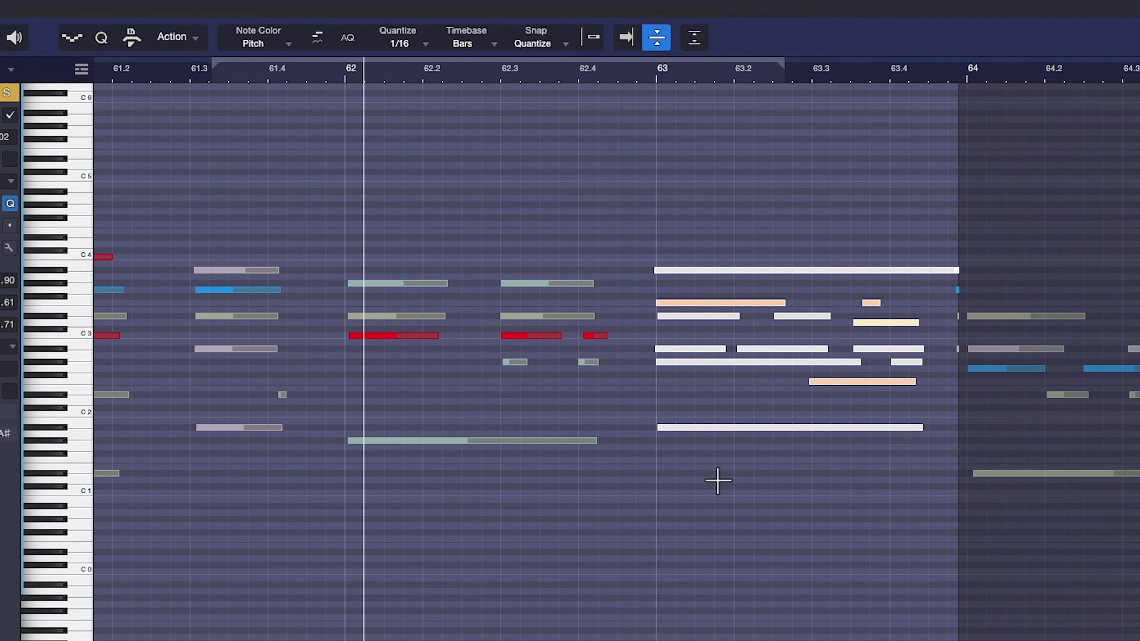
{"action": "left_click", "coordinate": [326, 73]}
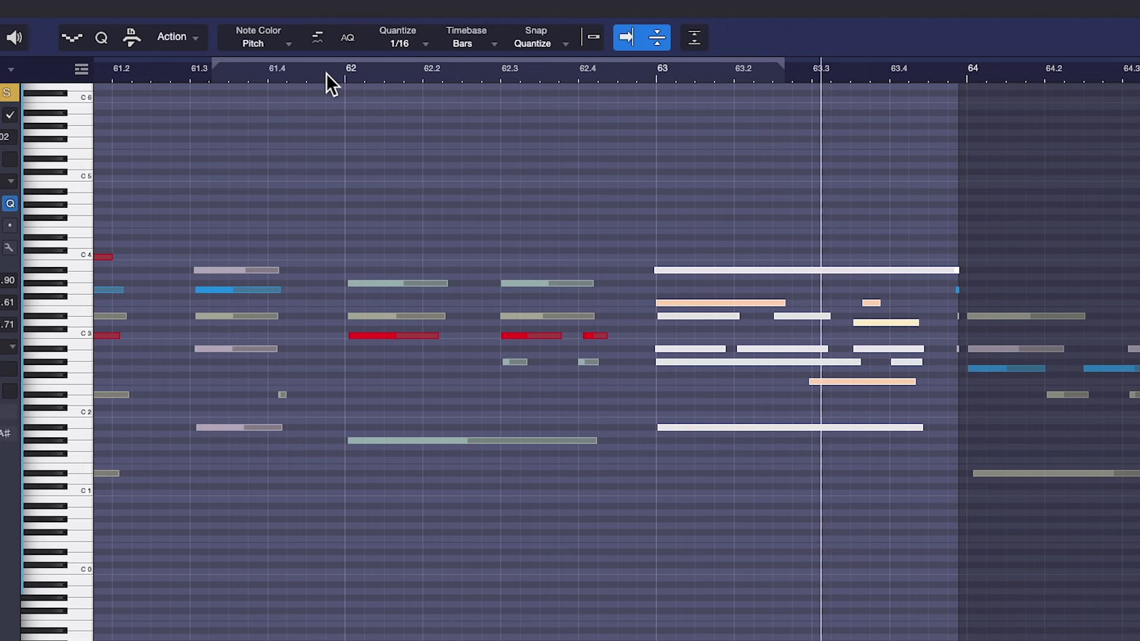
{"action": "key", "text": "space"}
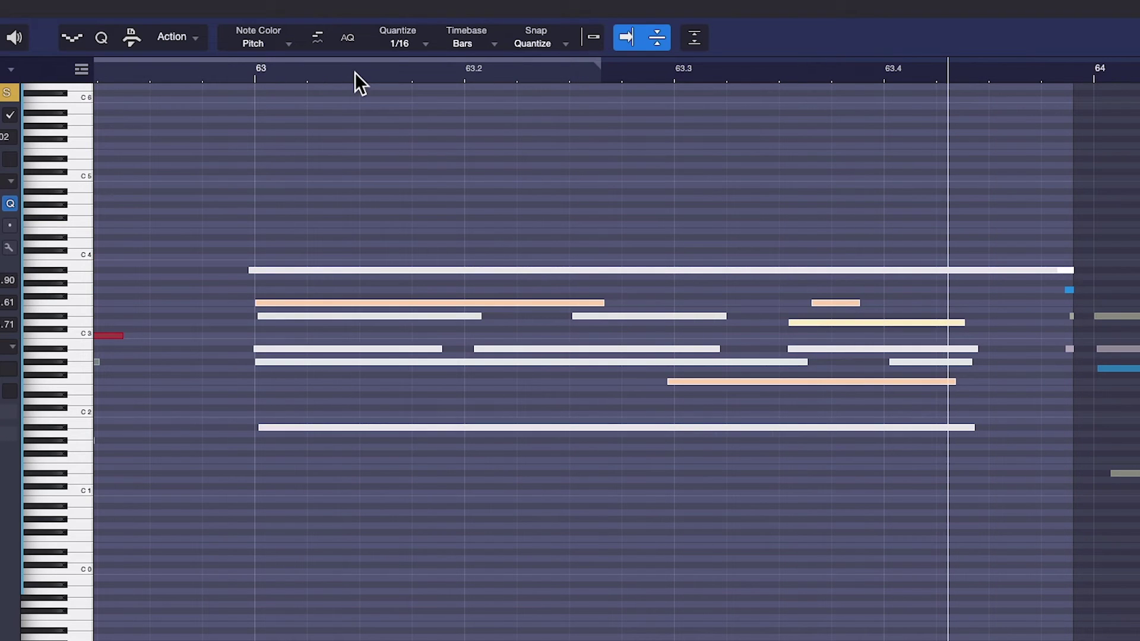
{"action": "left_click", "coordinate": [355, 73]}
{"action": "key", "text": "space"}
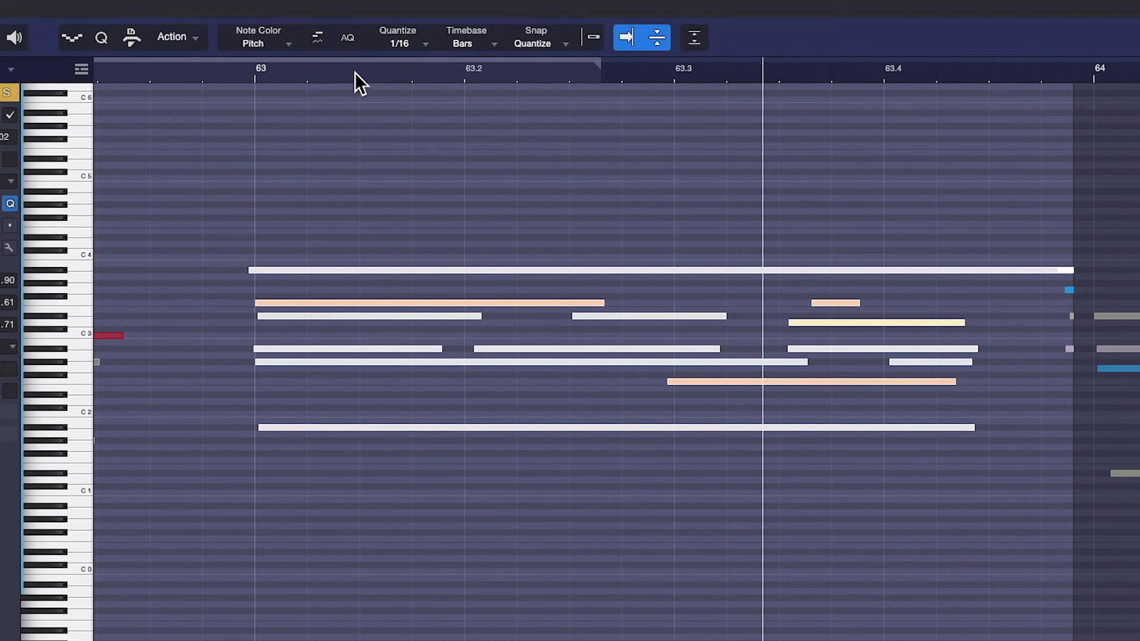
Move the A#2 note near 63.2 slightly earlier, closer to the beat, and play the bar
{"action": "left_click", "coordinate": [683, 404]}
{"action": "left_click_drag", "start_coordinate": [529, 347], "coordinate": [522, 347]}
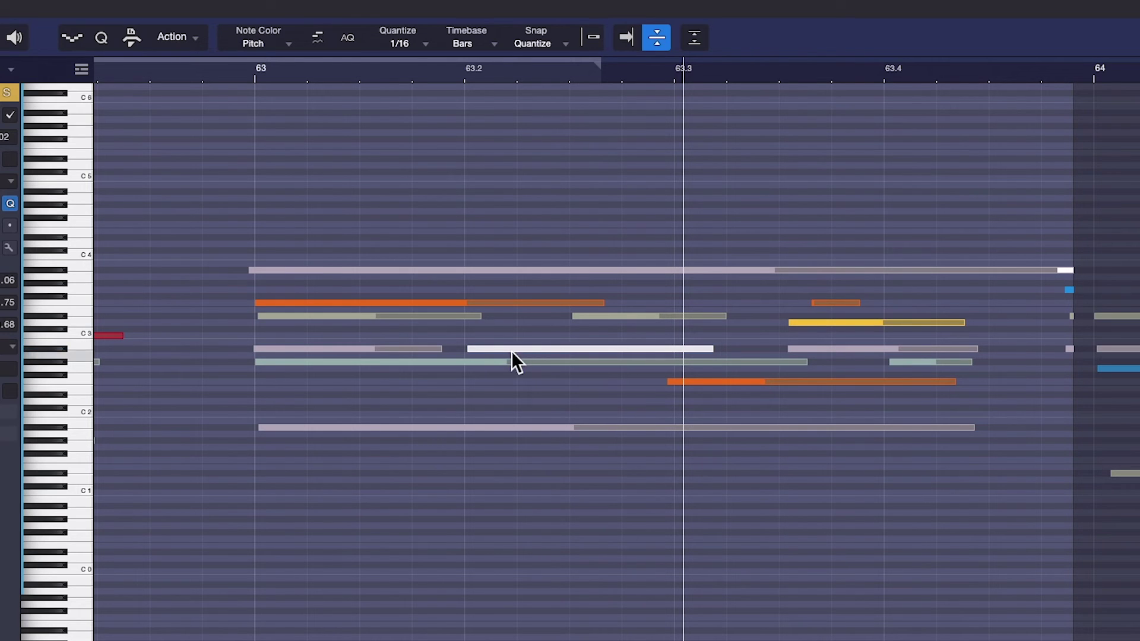
{"action": "left_click", "coordinate": [181, 73]}
{"action": "key", "text": "space"}
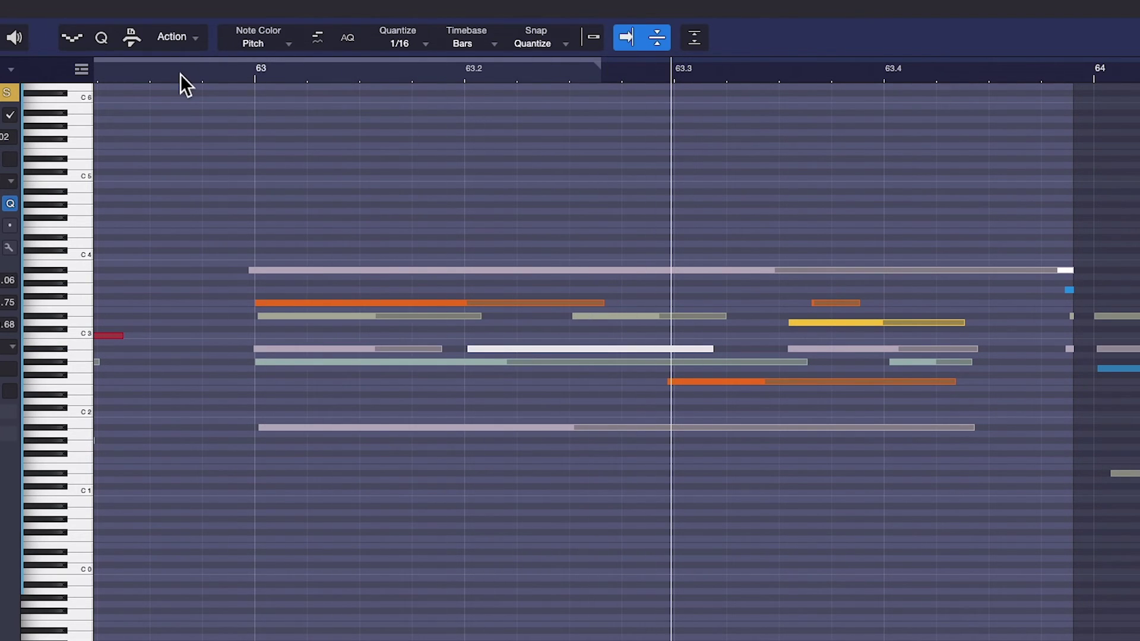
{"action": "left_click", "coordinate": [152, 74]}
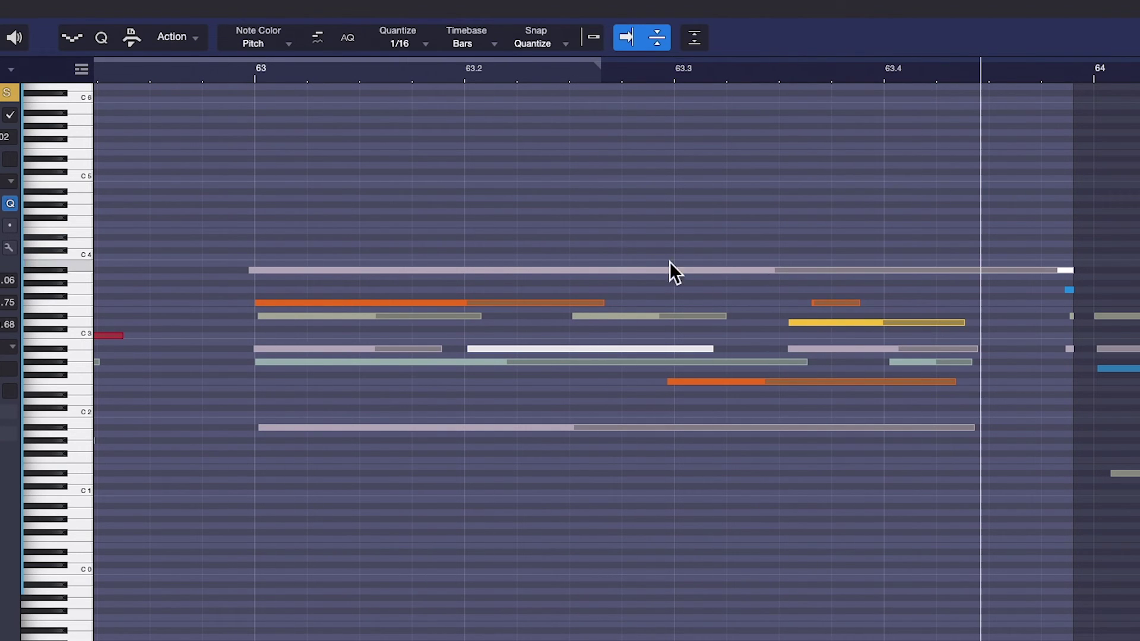
Move the short F3 note before 63.4 slightly later and the D3 and A#2 notes earlier to about 63.03.03, and play the bar
{"action": "left_click_drag", "start_coordinate": [796, 304], "coordinate": [833, 344]}
{"action": "left_click", "coordinate": [1004, 300]}
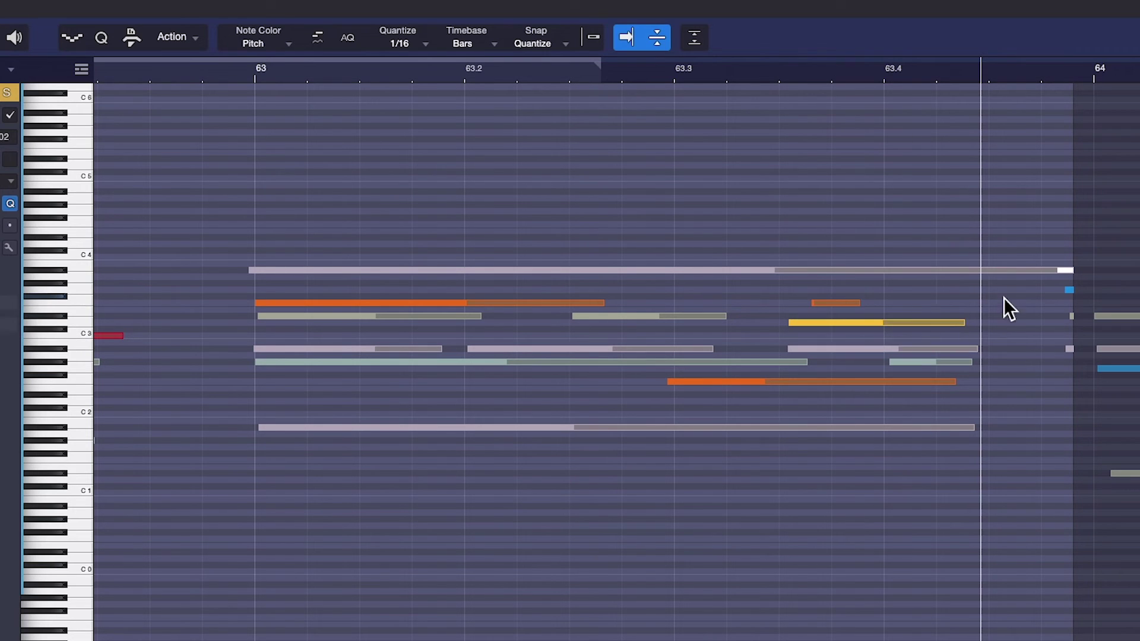
{"action": "left_click", "coordinate": [828, 302]}
{"action": "left_click_drag", "start_coordinate": [829, 301], "coordinate": [817, 346]}
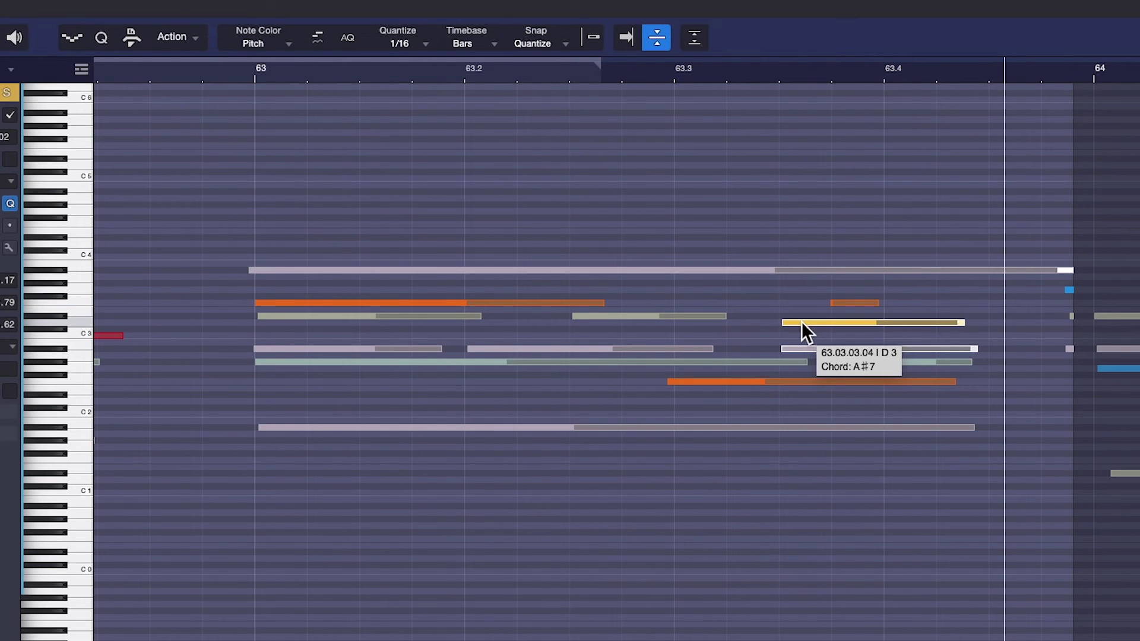
{"action": "key", "text": "q"}
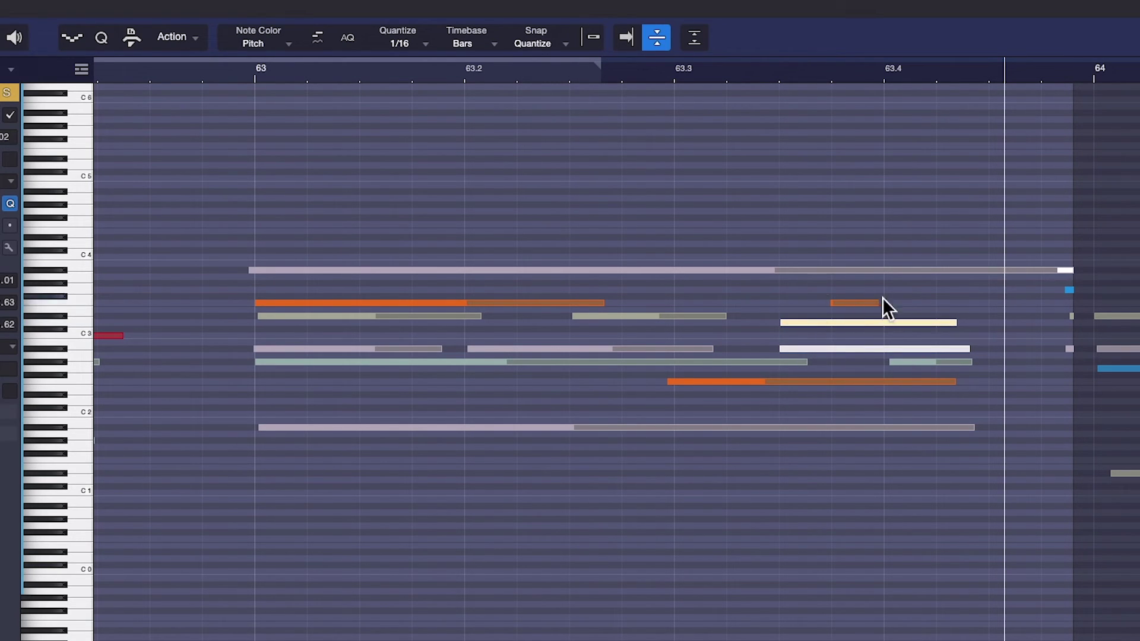
{"action": "left_click", "coordinate": [158, 72]}
{"action": "key", "text": "space"}
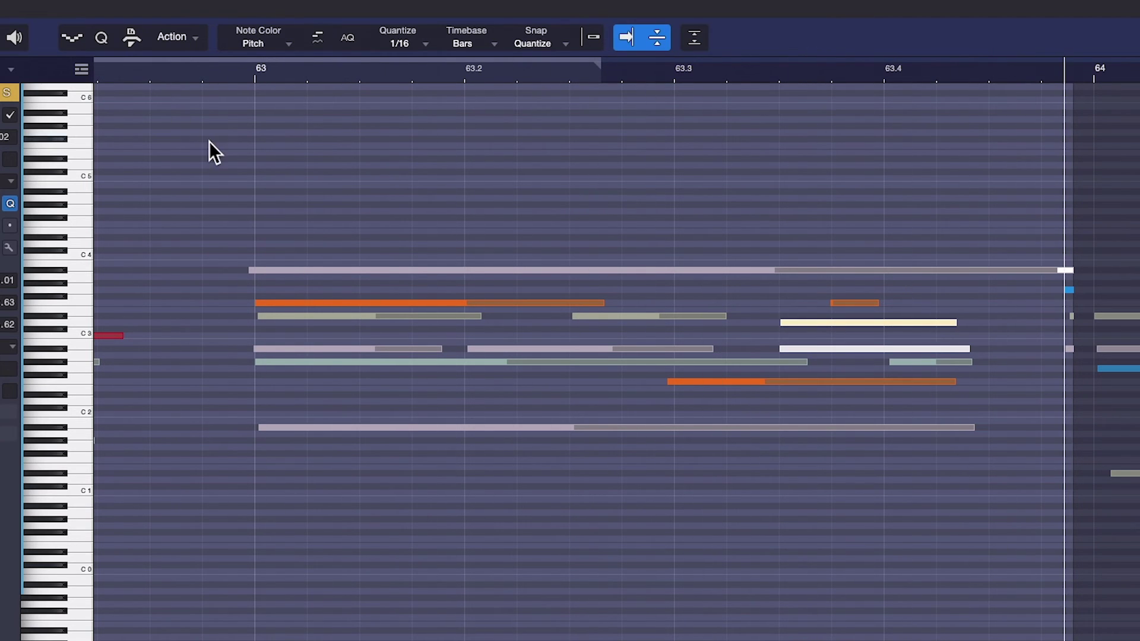
Move the F2 note just before 63.3 later to about 63.02.04.94, and play the bar again with the short F3 note selected
{"action": "left_click_drag", "start_coordinate": [692, 380], "coordinate": [696, 380]}
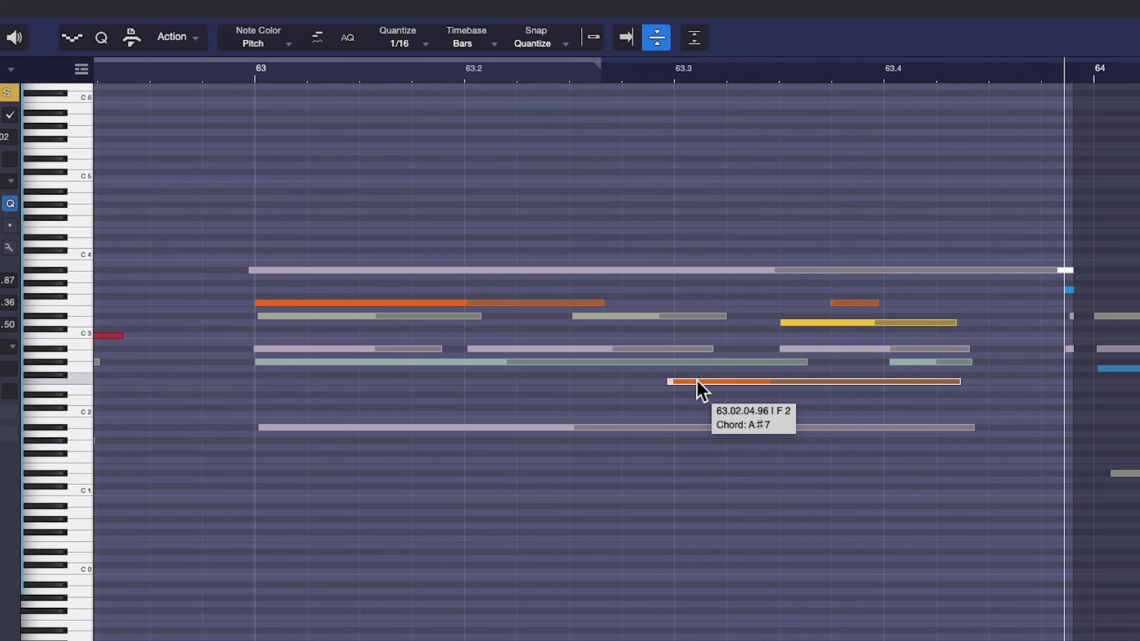
{"action": "left_click", "coordinate": [229, 73]}
{"action": "key", "text": "f"}
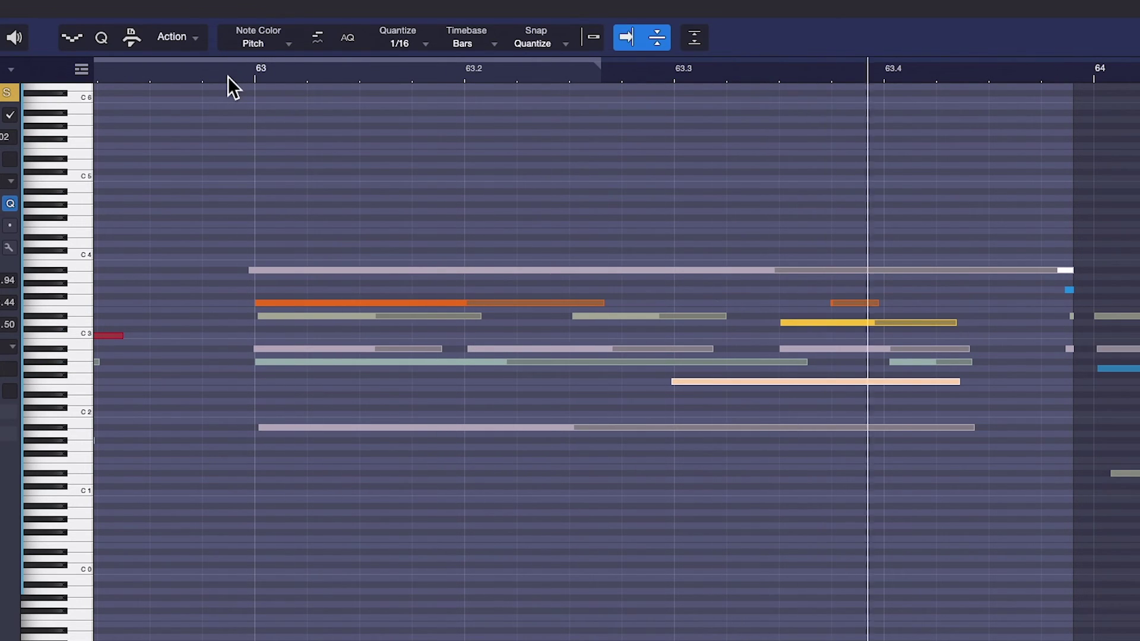
{"action": "left_click", "coordinate": [848, 303]}
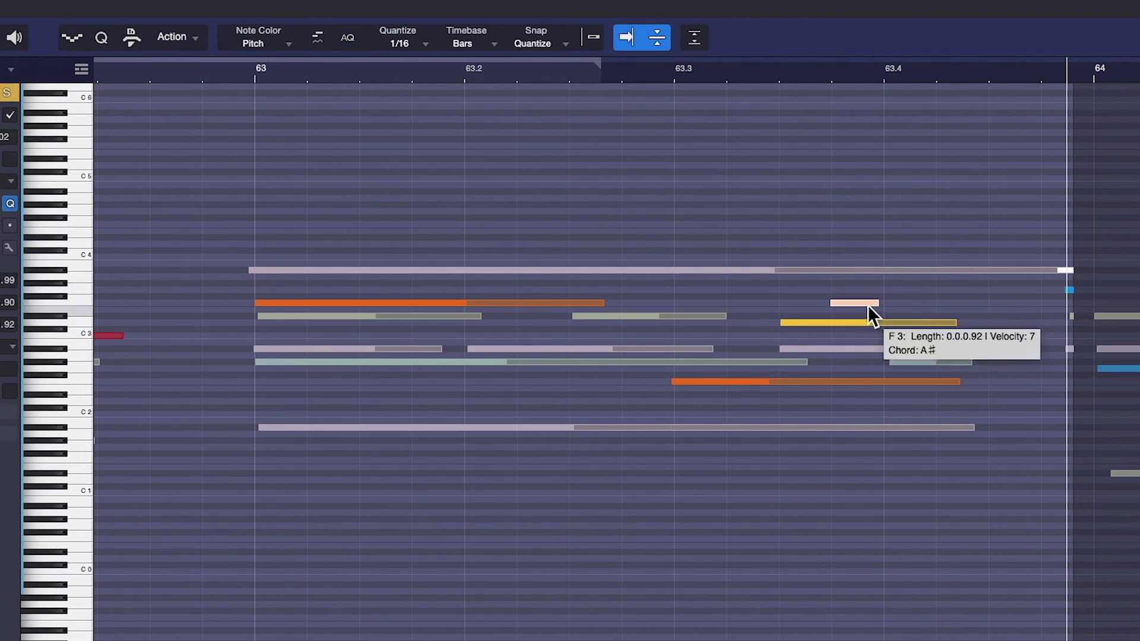
{"action": "left_click", "coordinate": [212, 74]}
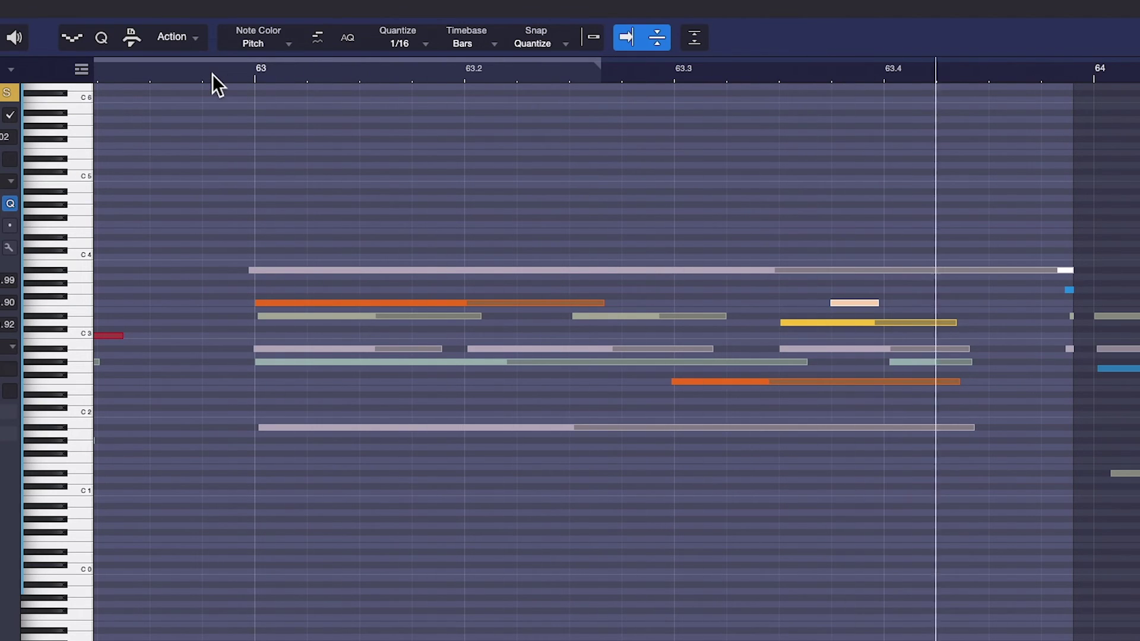
Nudge the short G#2 note at 63.4 slightly earlier, move the short F3 note later onto 63.4, and play the bar
{"action": "left_click_drag", "start_coordinate": [902, 363], "coordinate": [899, 362]}
{"action": "left_click_drag", "start_coordinate": [838, 302], "coordinate": [892, 305]}
{"action": "left_click", "coordinate": [160, 77]}
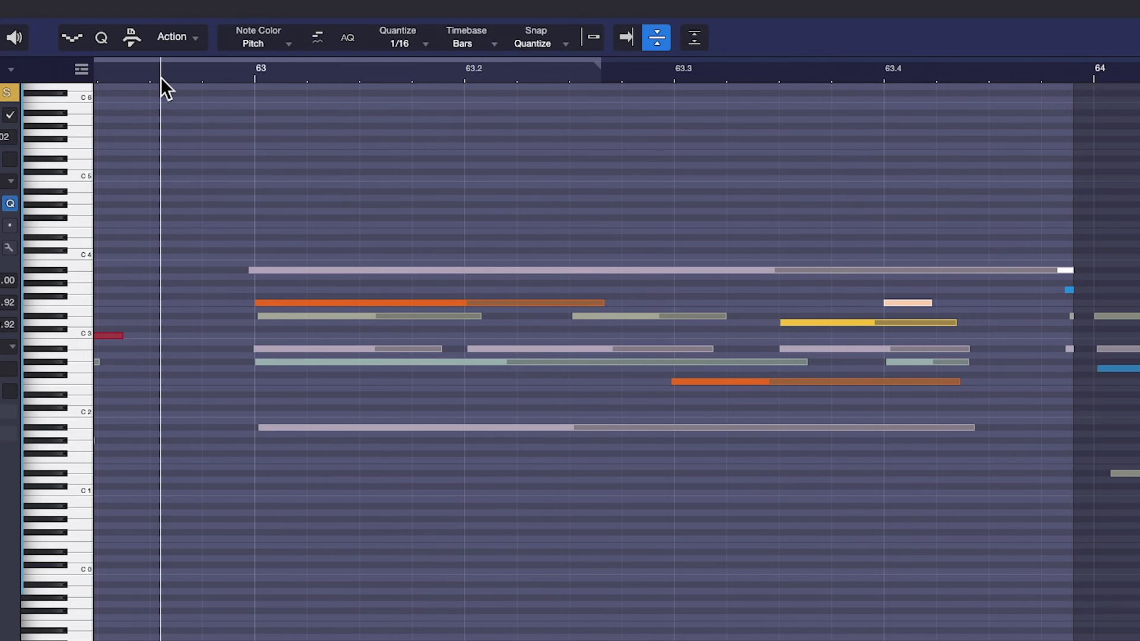
{"action": "key", "text": "space"}
{"action": "key", "text": "f"}
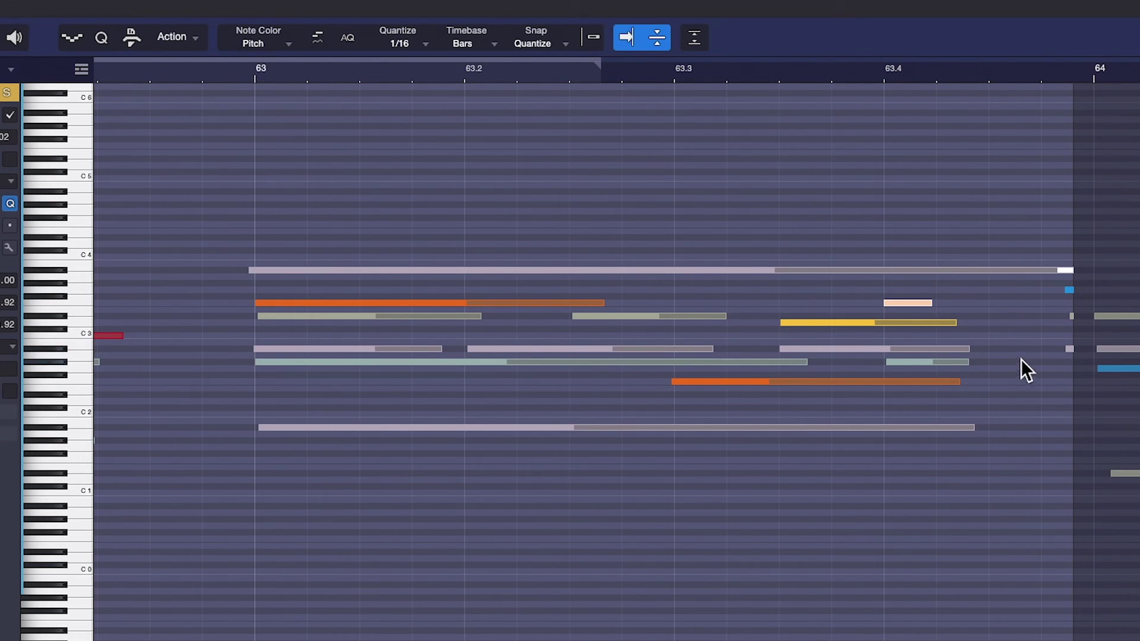
Delete the three stray short RD88 notes below the A#3 note just before bar 64, and play bars 62 and 63
{"action": "left_click_drag", "start_coordinate": [1054, 281], "coordinate": [1074, 374]}
{"action": "key", "text": "Delete"}
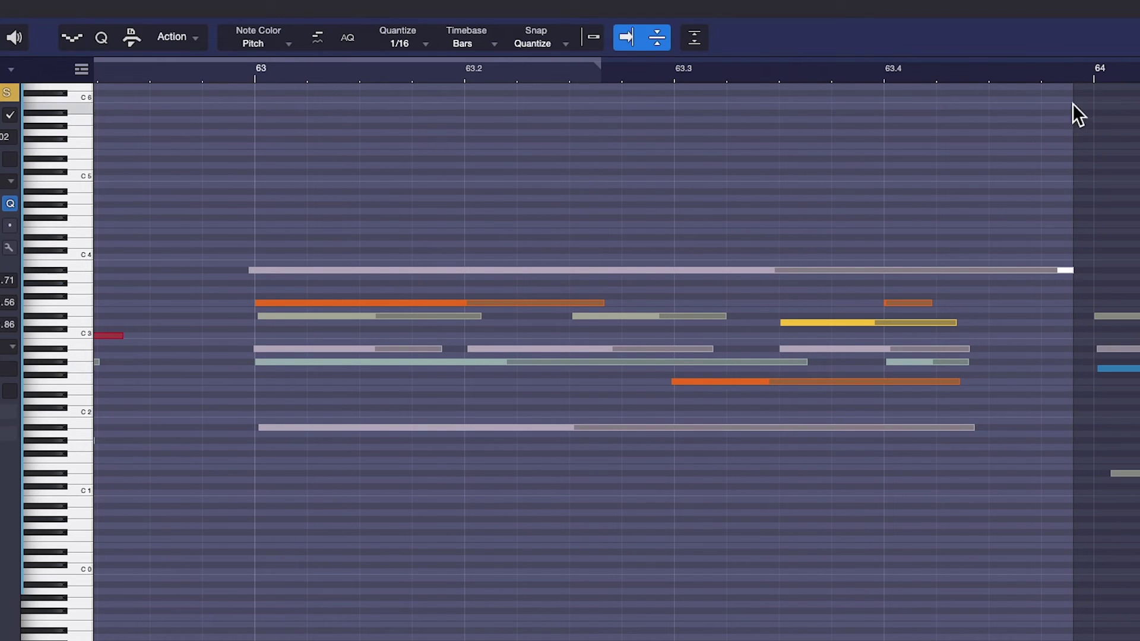
{"action": "left_click", "coordinate": [190, 78]}
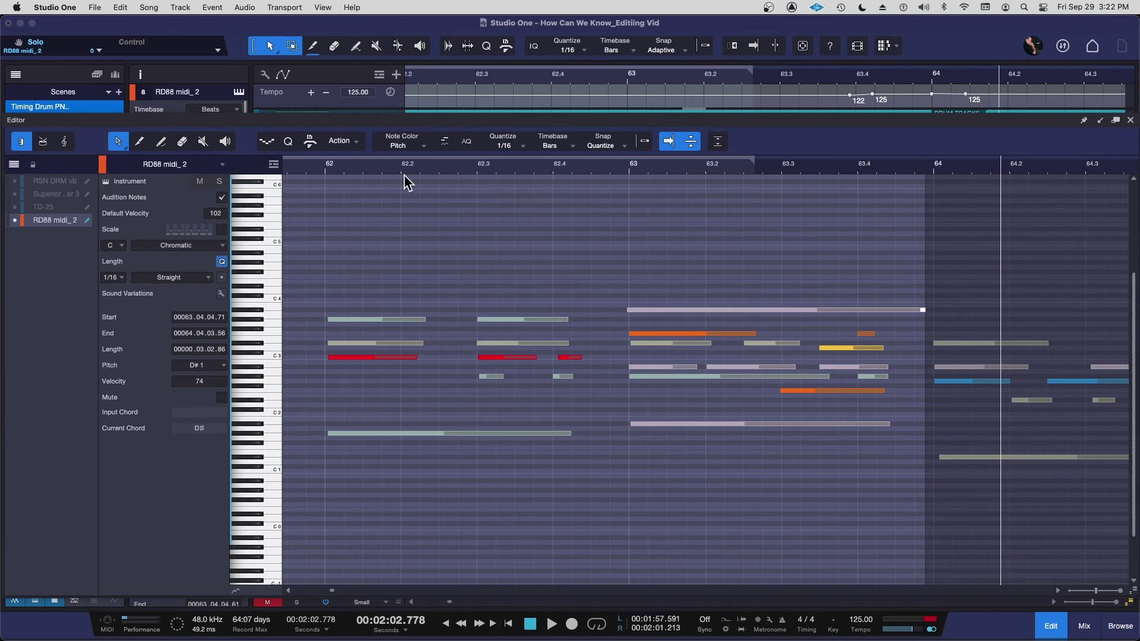
{"action": "left_click", "coordinate": [212, 76]}
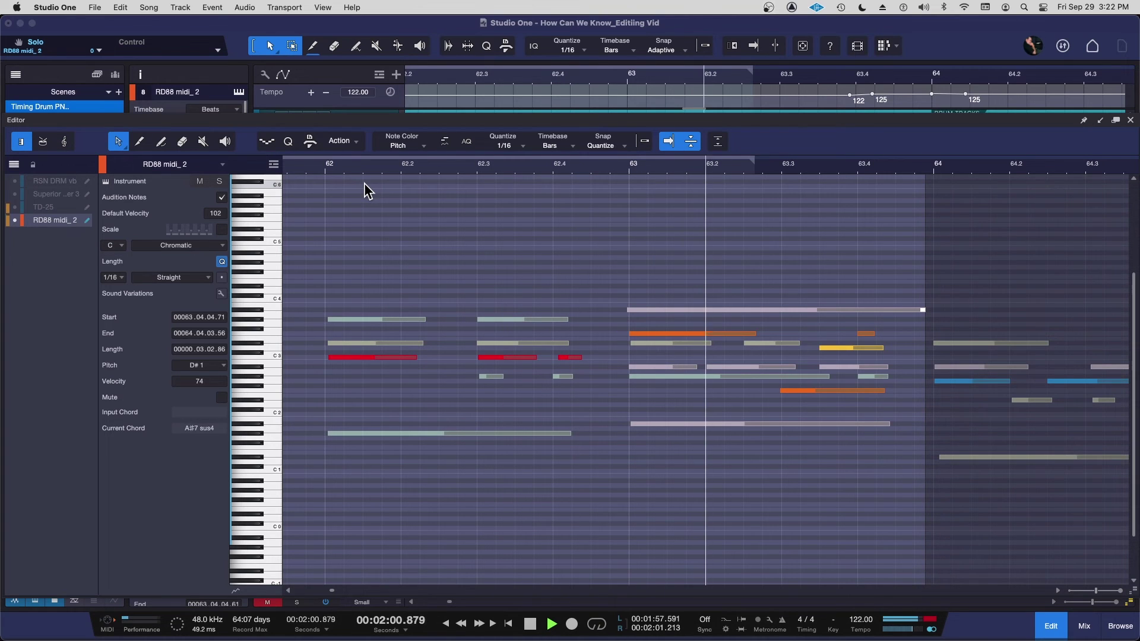
{"action": "key", "text": "space"}
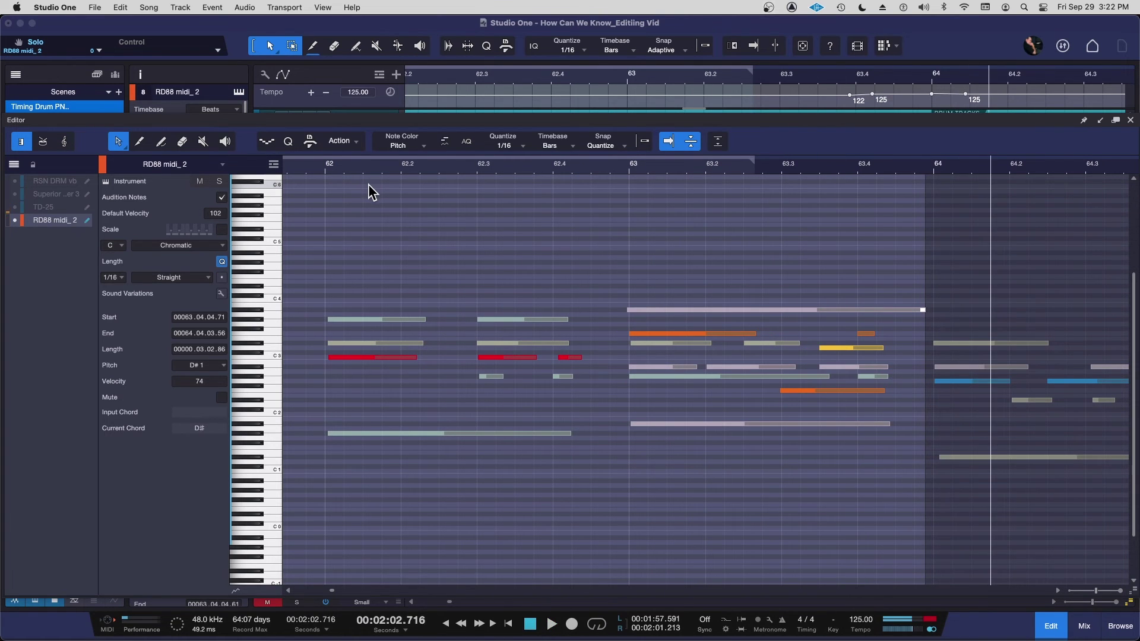
Display the TD-25 drum part instead of RD88 midi_2 in the note editor, solo it and play bars 62 and 63
{"action": "left_click", "coordinate": [15, 206]}
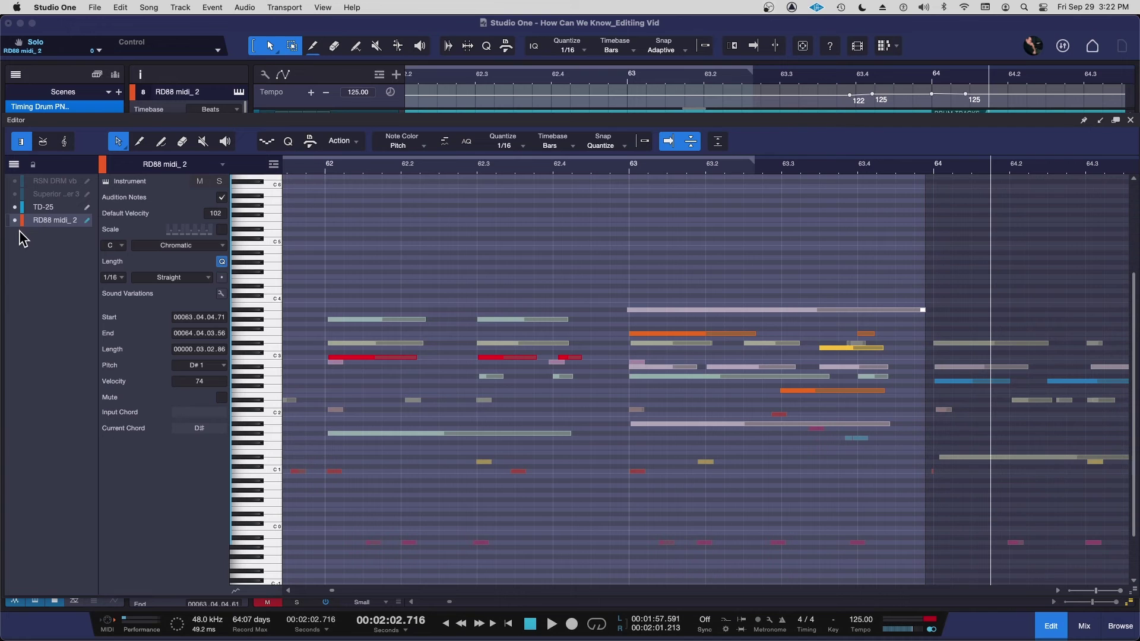
{"action": "left_click", "coordinate": [14, 220]}
{"action": "key", "text": "space"}
{"action": "left_click", "coordinate": [219, 181]}
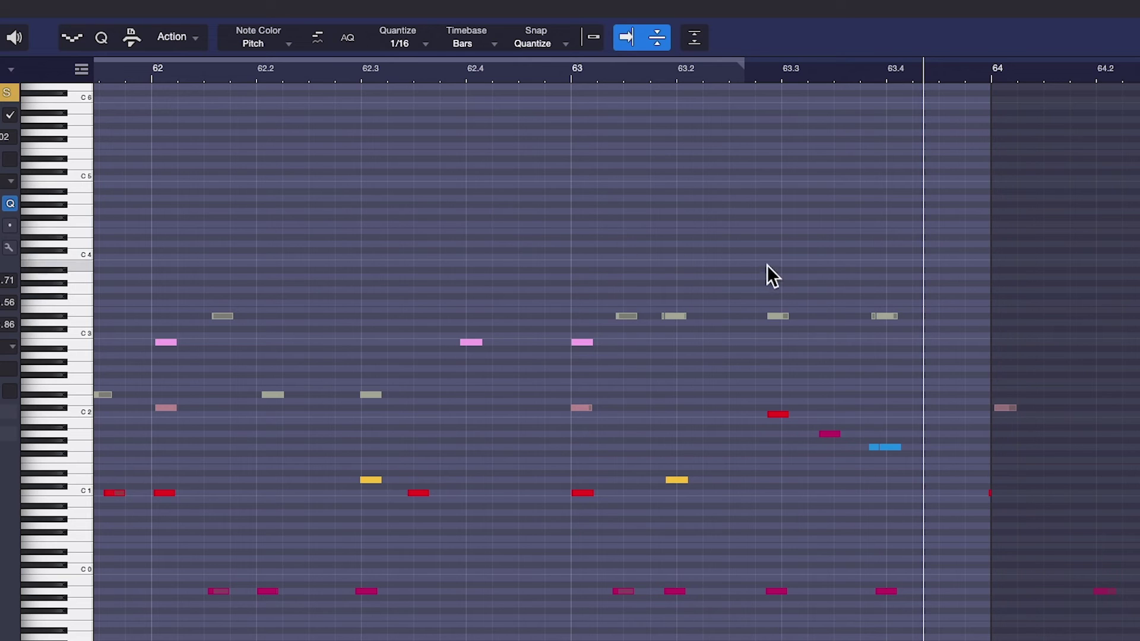
Move all the TD-25 drum notes after the bar 63 downbeat slightly later, turn off solo, and play the phrase
{"action": "left_click_drag", "start_coordinate": [747, 254], "coordinate": [928, 597]}
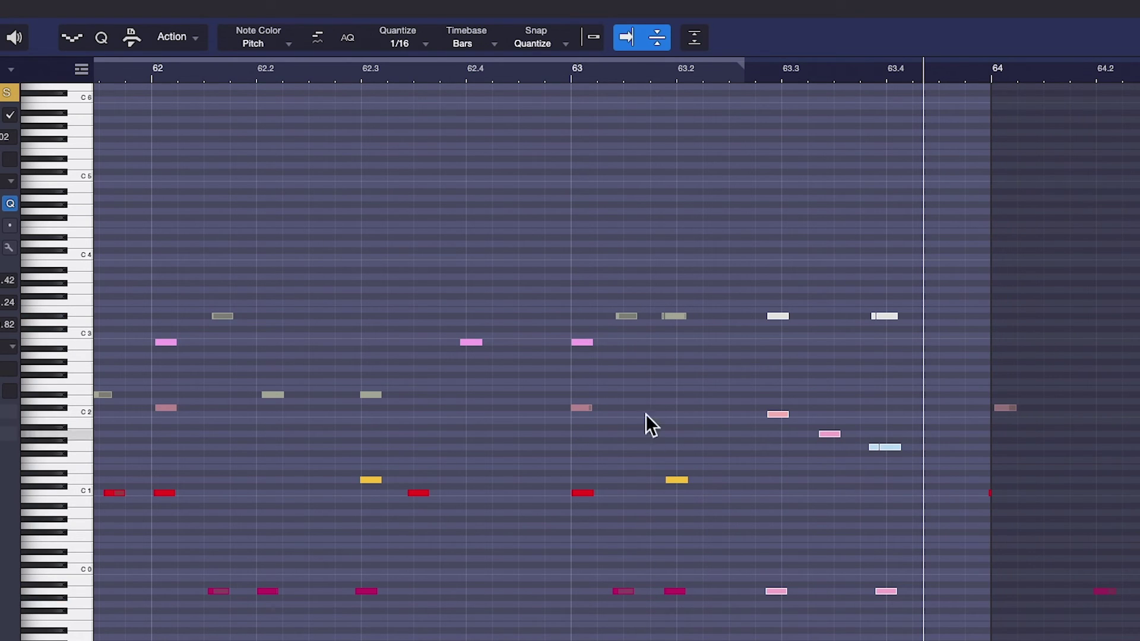
{"action": "left_click_drag", "start_coordinate": [925, 274], "coordinate": [608, 607]}
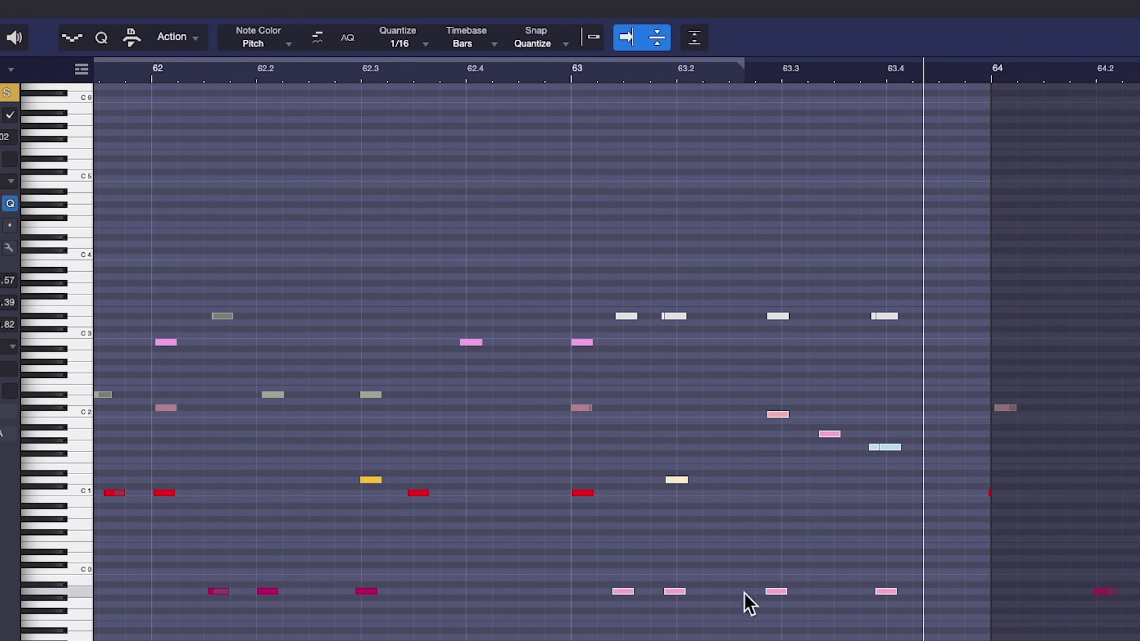
{"action": "left_click_drag", "start_coordinate": [779, 592], "coordinate": [786, 590]}
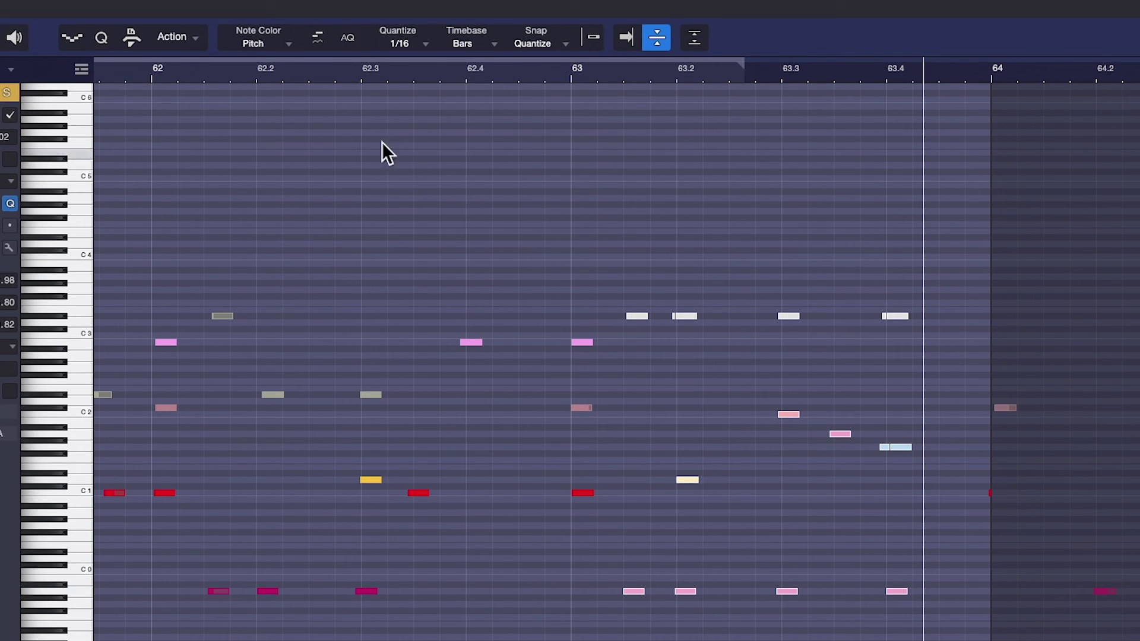
{"action": "left_click", "coordinate": [269, 74]}
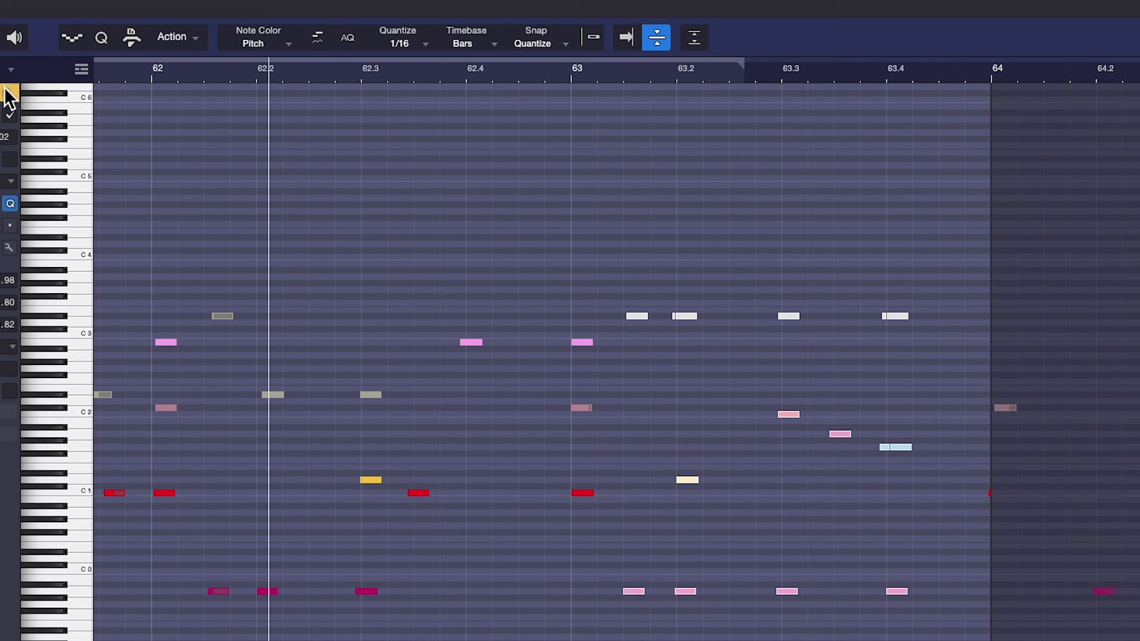
{"action": "key", "text": "f"}
{"action": "key", "text": "space"}
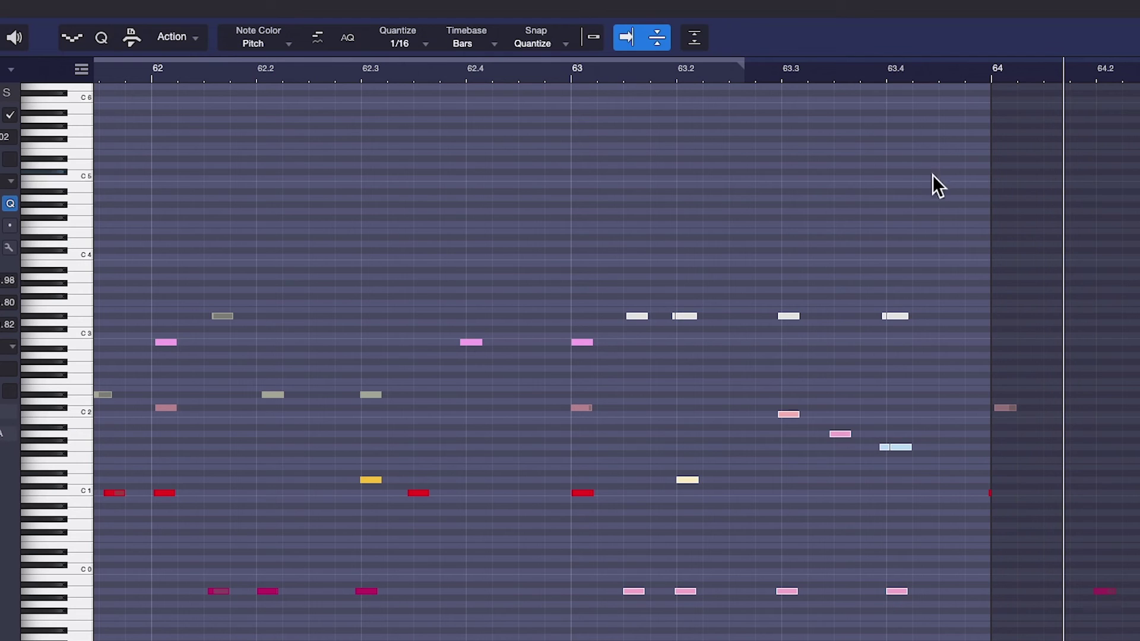
Play the passage with all parts from just before bar 60 to check the shifted drum notes in context
{"action": "key", "text": "w"}
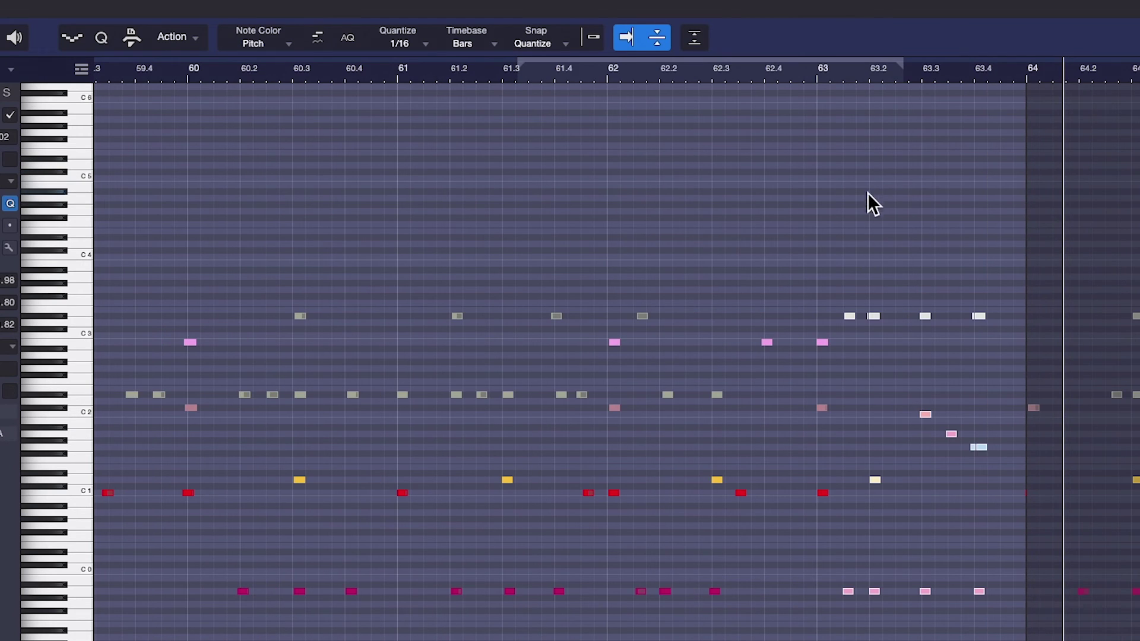
{"action": "scroll", "coordinate": [786, 222], "scroll_direction": "left", "scroll_amount": 3}
{"action": "scroll", "coordinate": [785, 221], "scroll_direction": "right", "scroll_amount": 3}
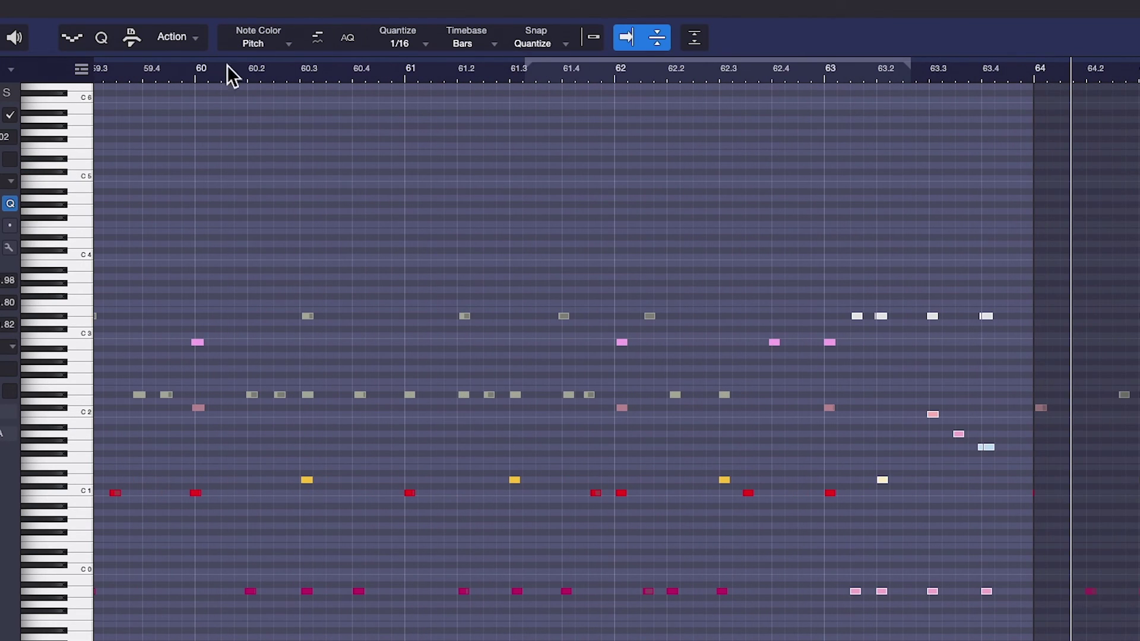
{"action": "left_click", "coordinate": [177, 72]}
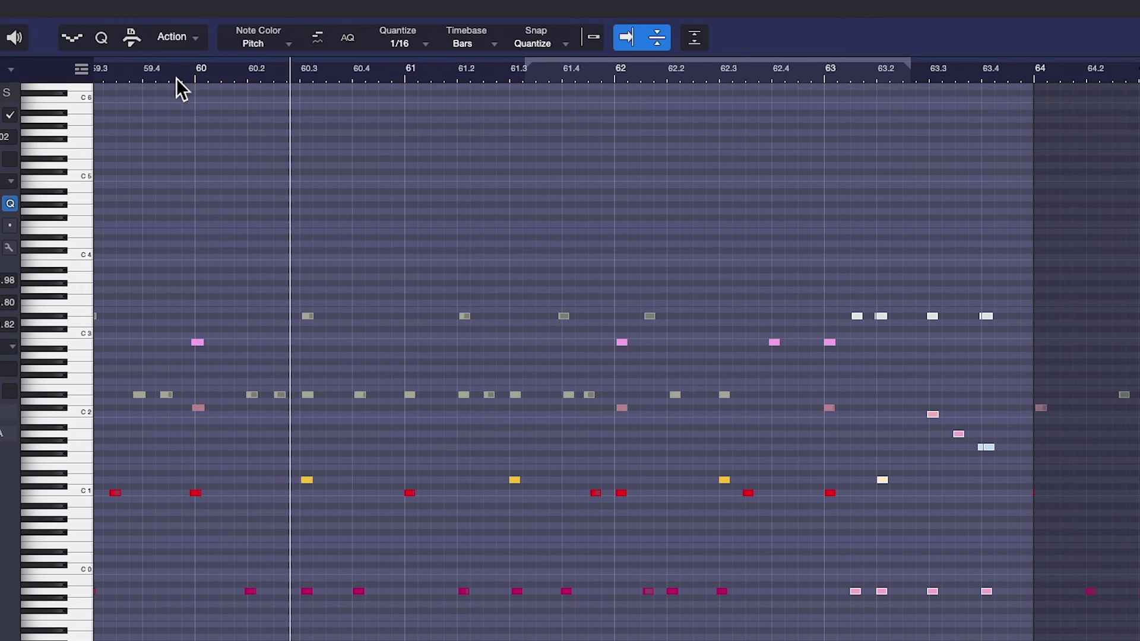